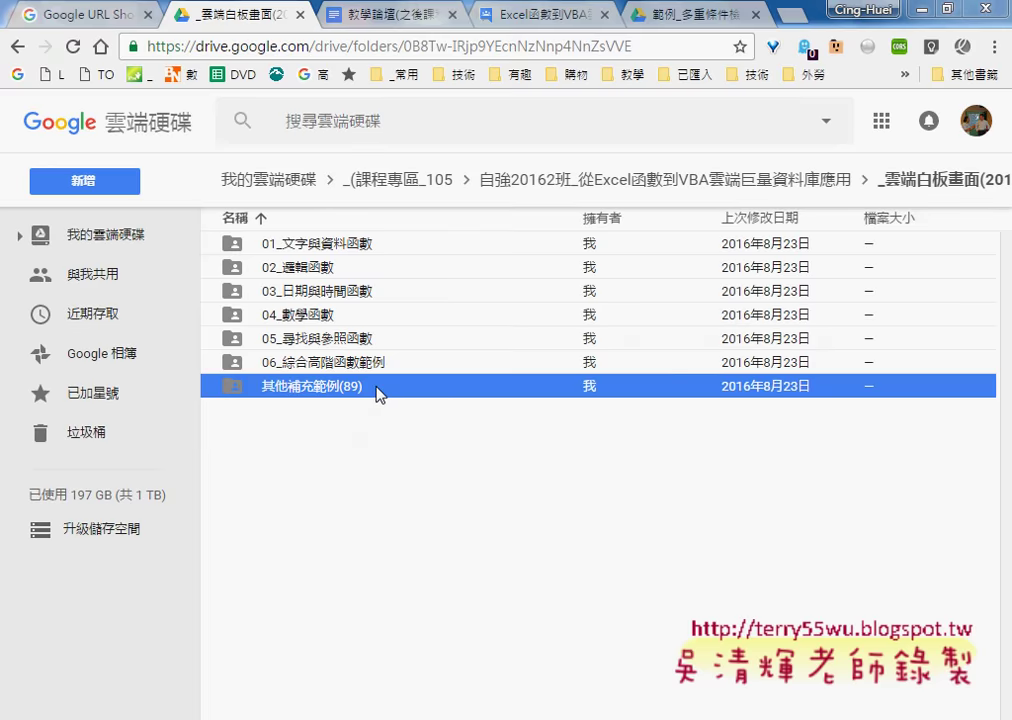
Preview 多重條件檢核範例.xlsx from 其他補充範例(89) > 01_入門 > 範例_多重條件檢核範例, then switch to Excel
double_click(378, 394)
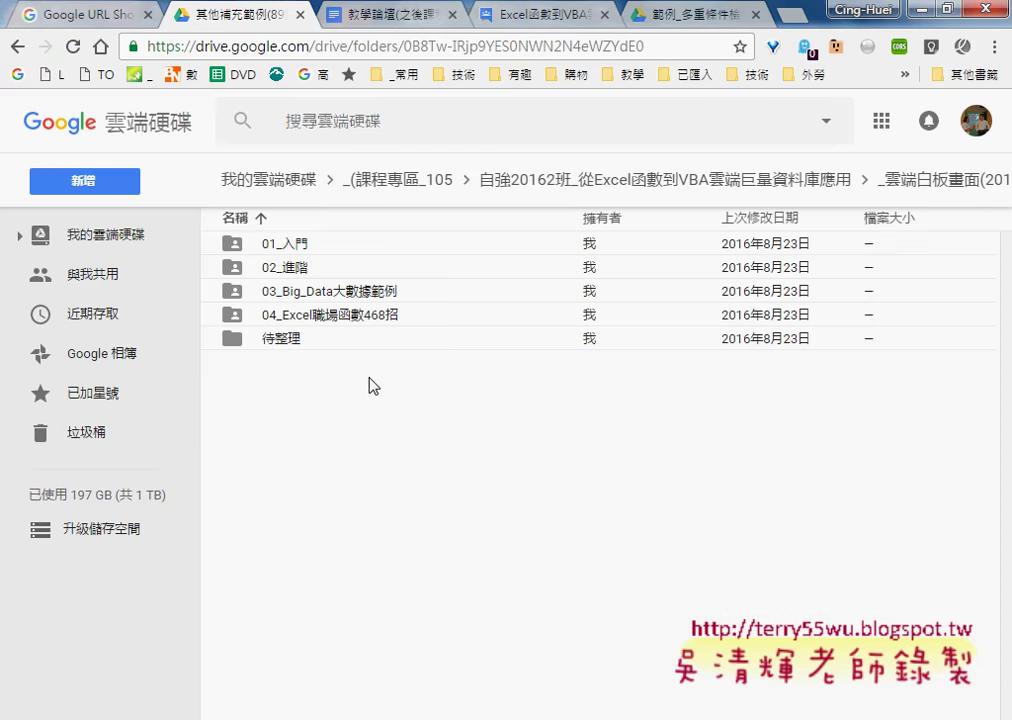
double_click(307, 246)
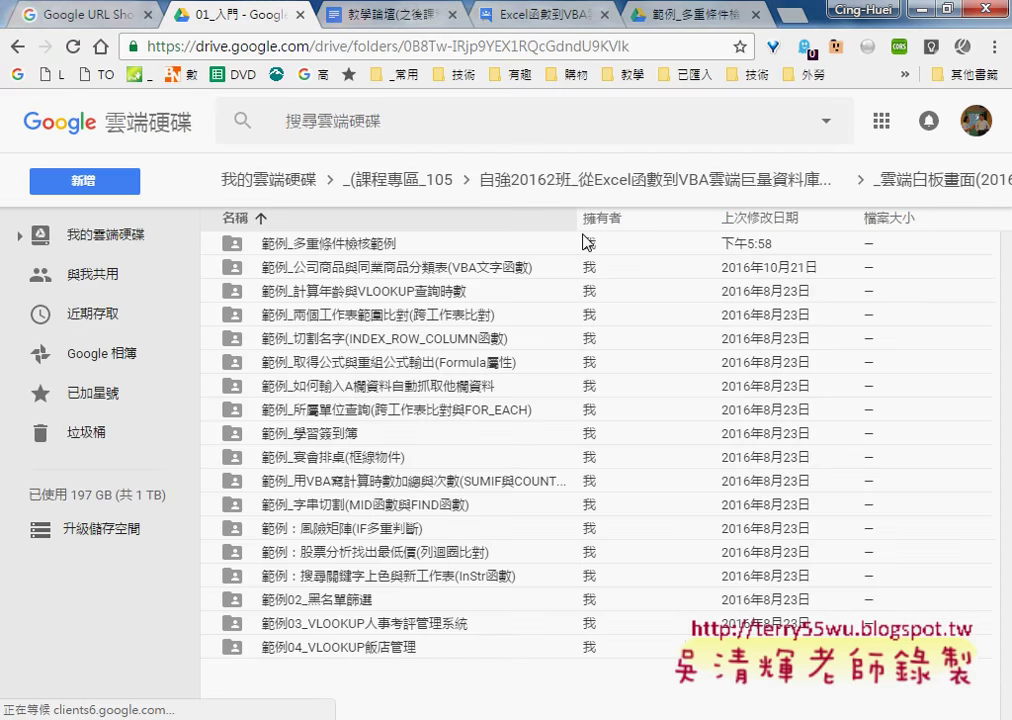
click(369, 247)
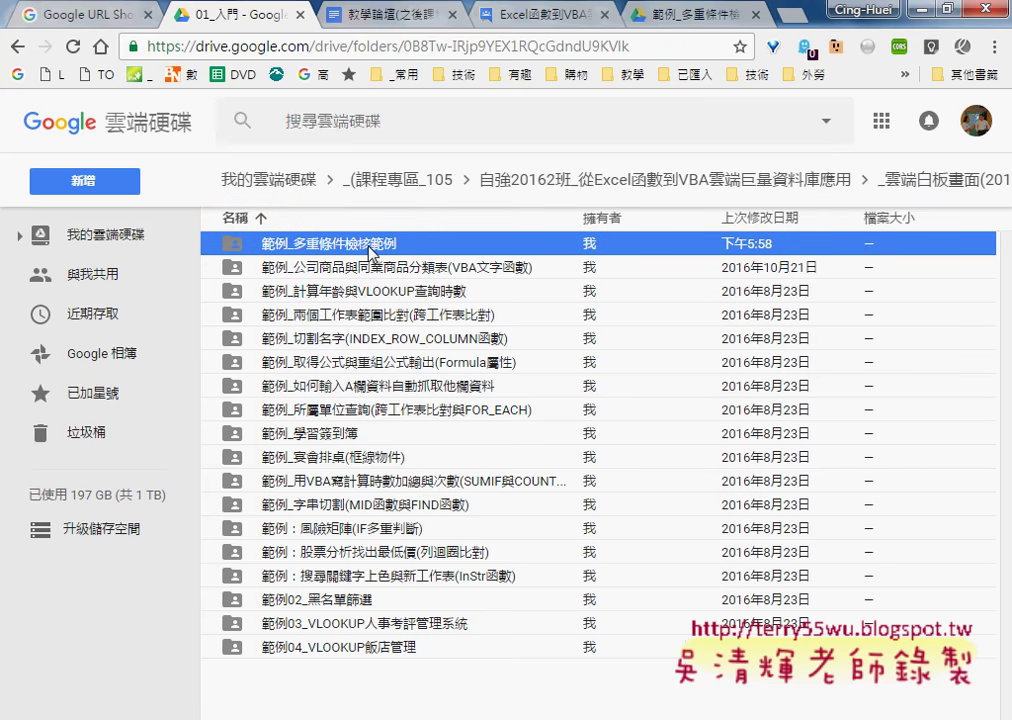
double_click(370, 248)
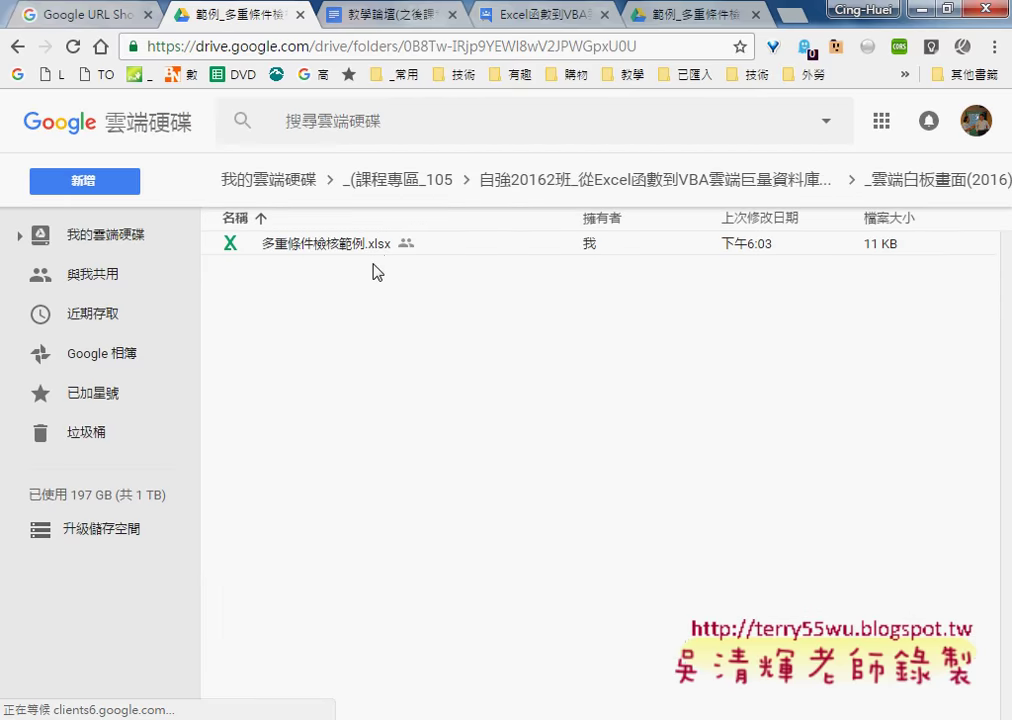
double_click(373, 245)
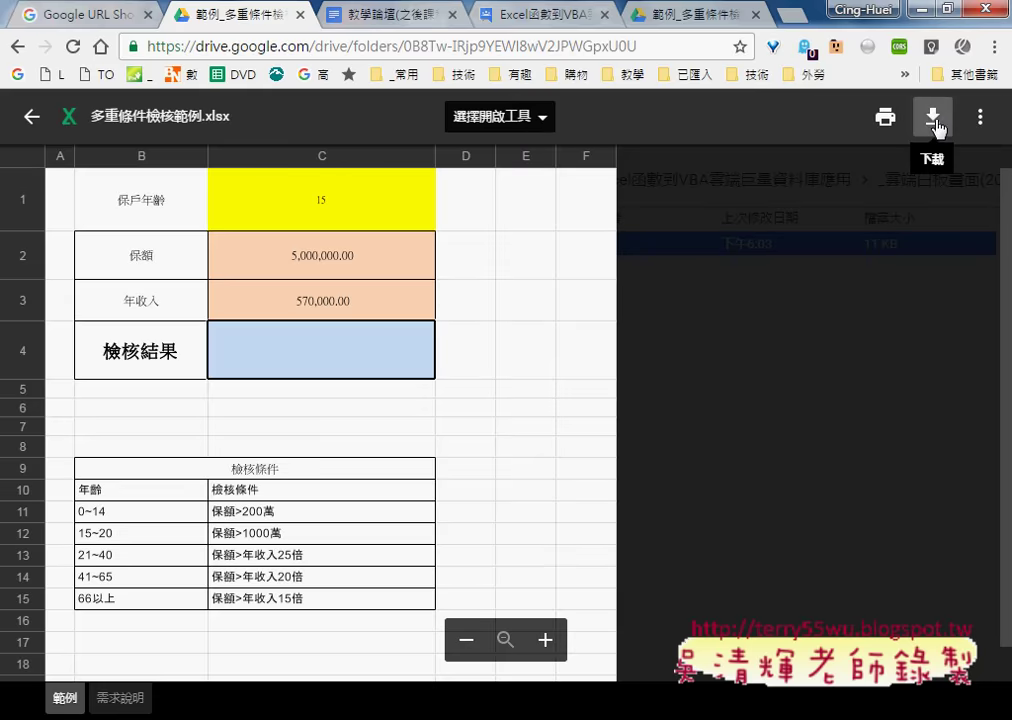
click(920, 9)
Select D6 on the 範例 sheet, then view the 需求說明 requirements sheet
click(455, 403)
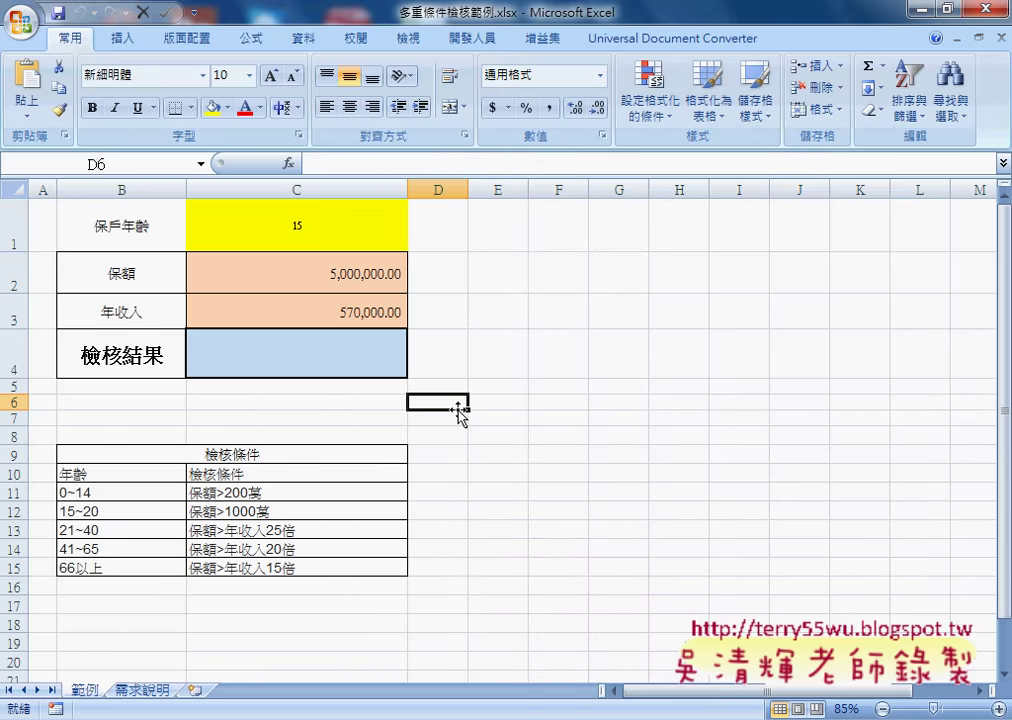
click(136, 691)
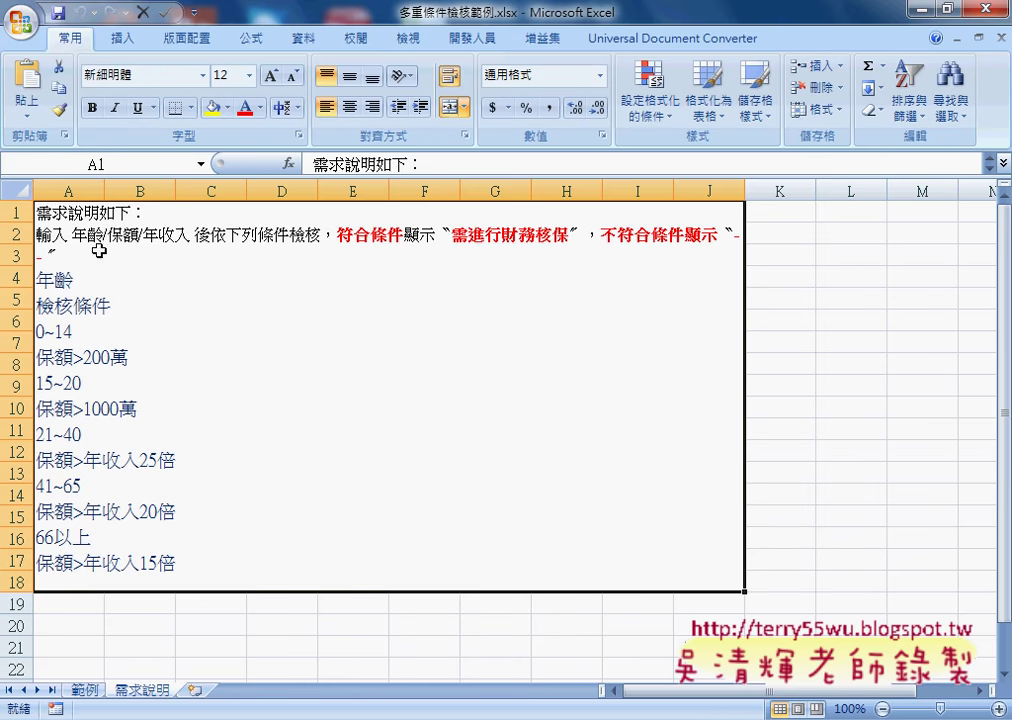
double_click(97, 329)
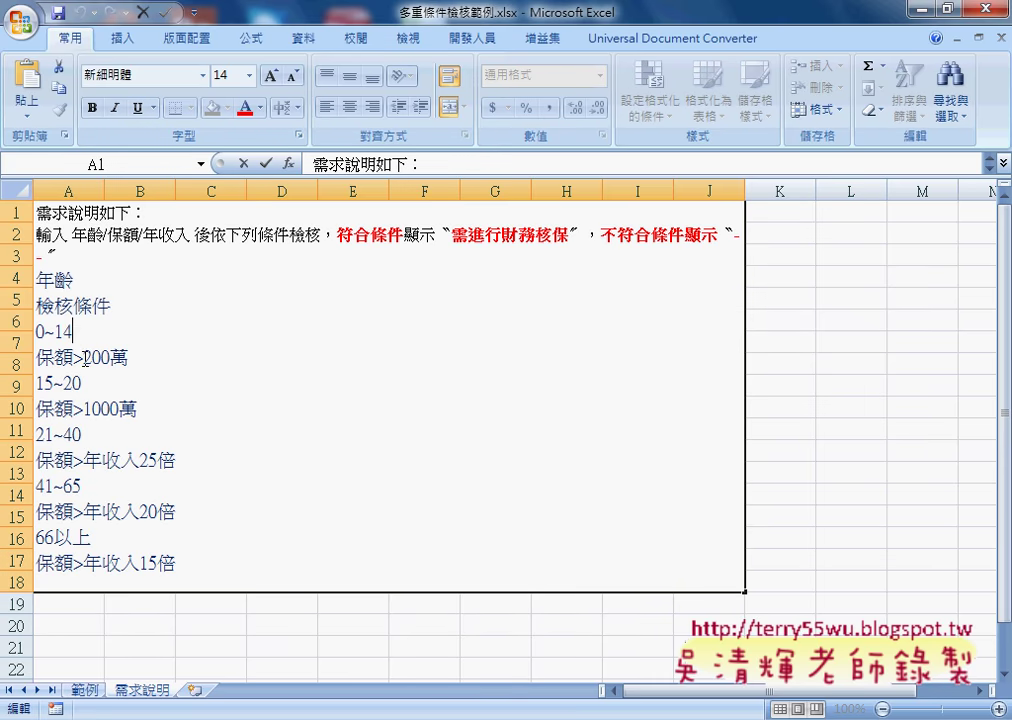
drag(84, 357, 129, 358)
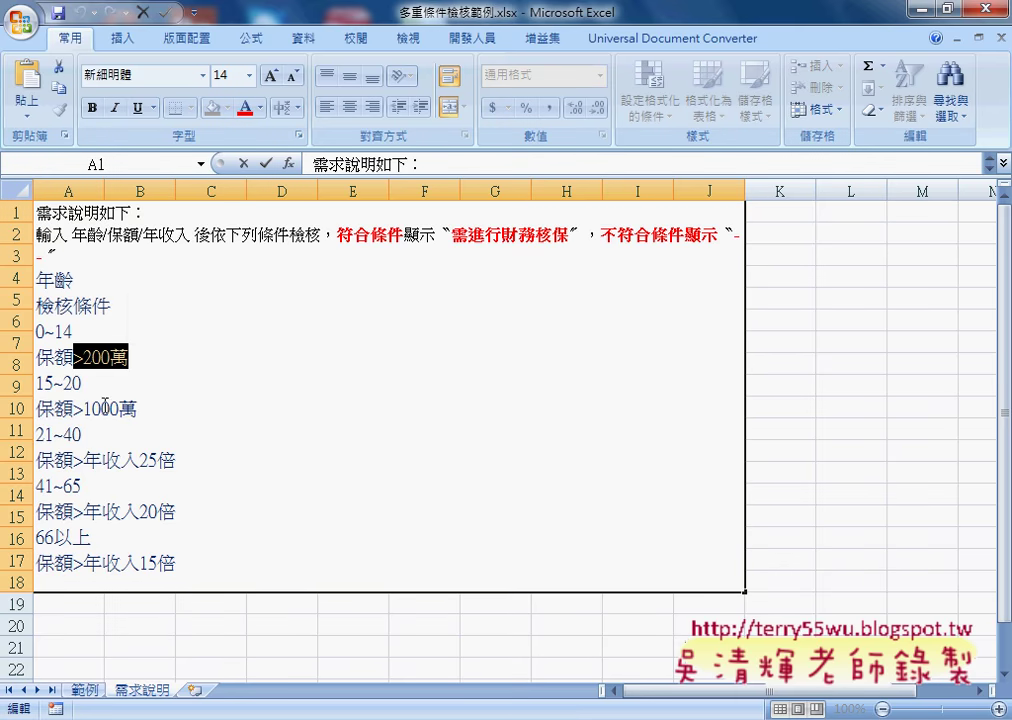
On the 範例 sheet, inspect age C1, 保額 C2 and result C4, rechecking 需求說明
click(80, 691)
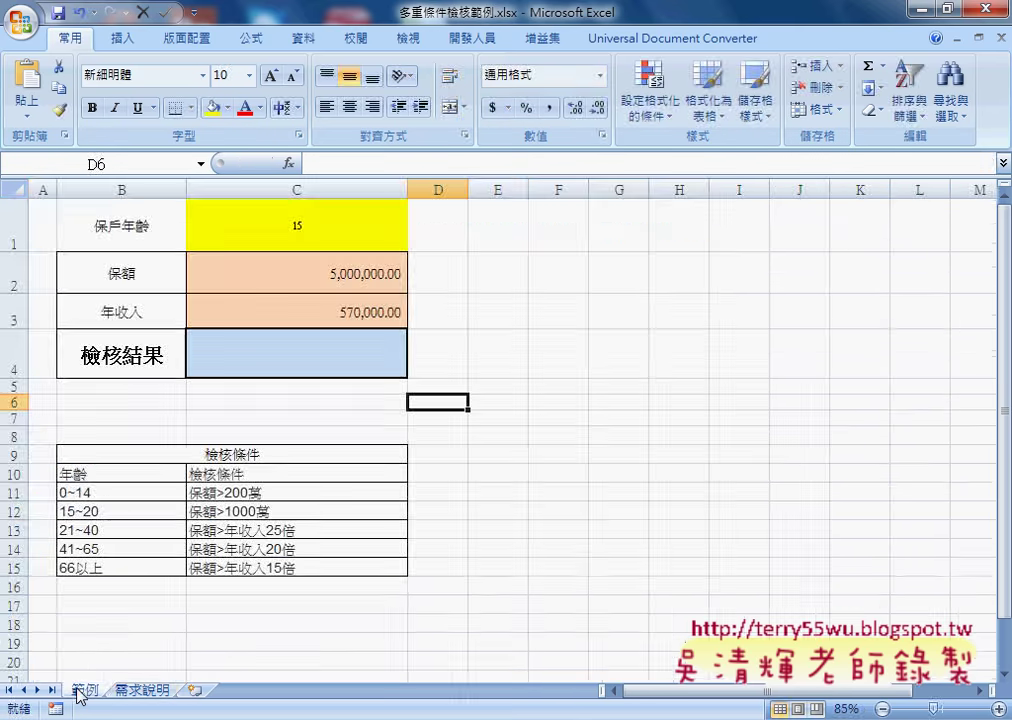
click(271, 236)
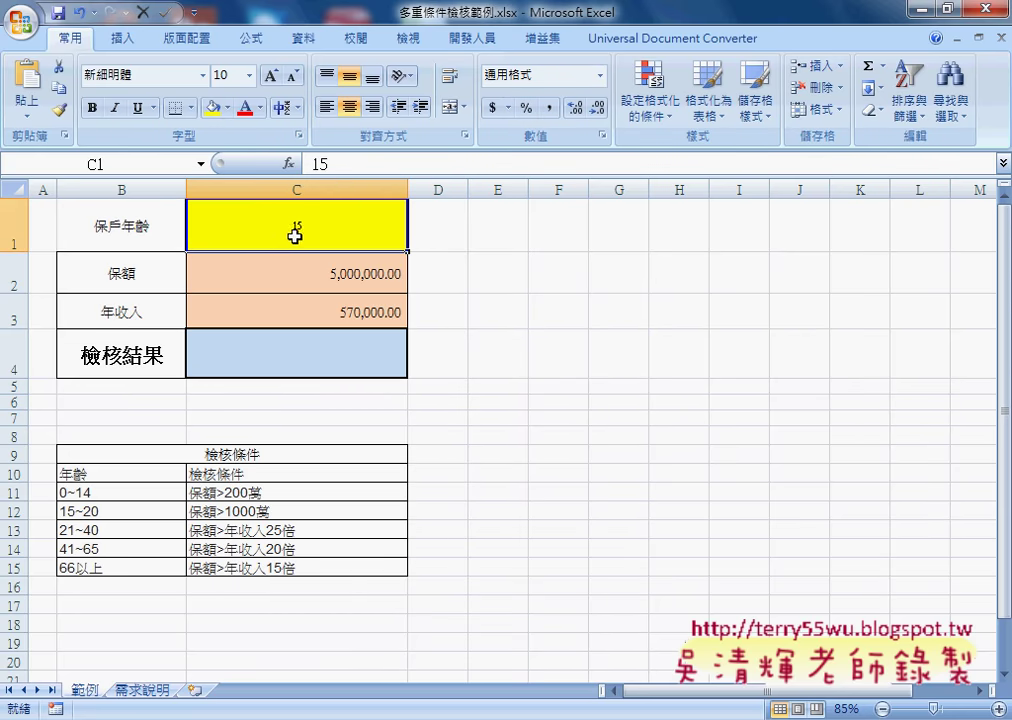
click(330, 282)
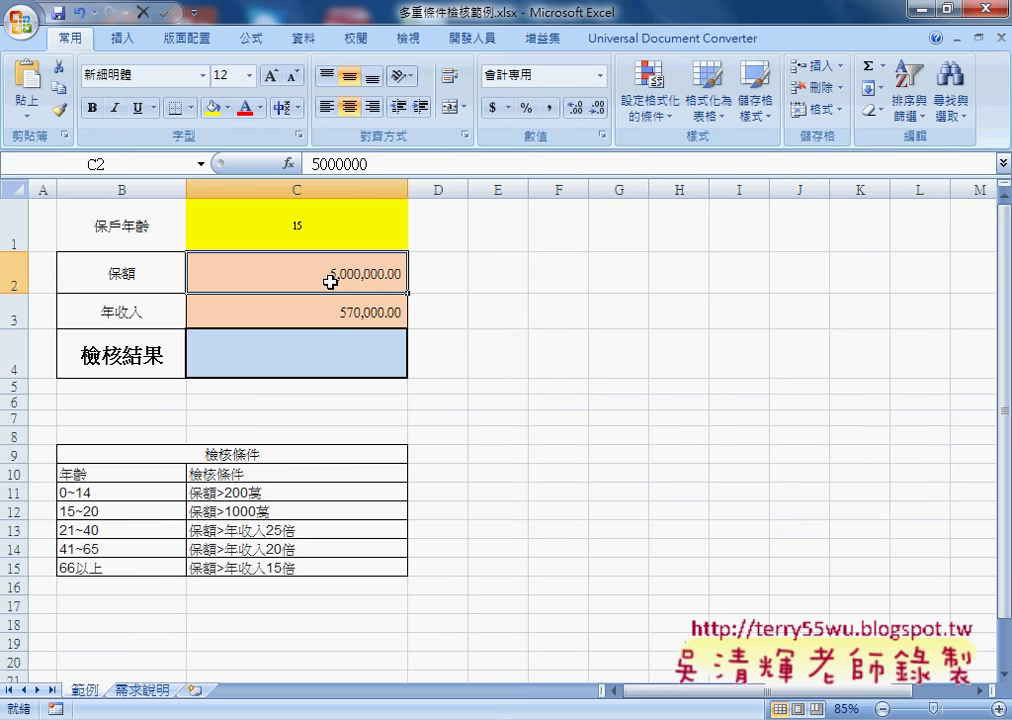
click(332, 357)
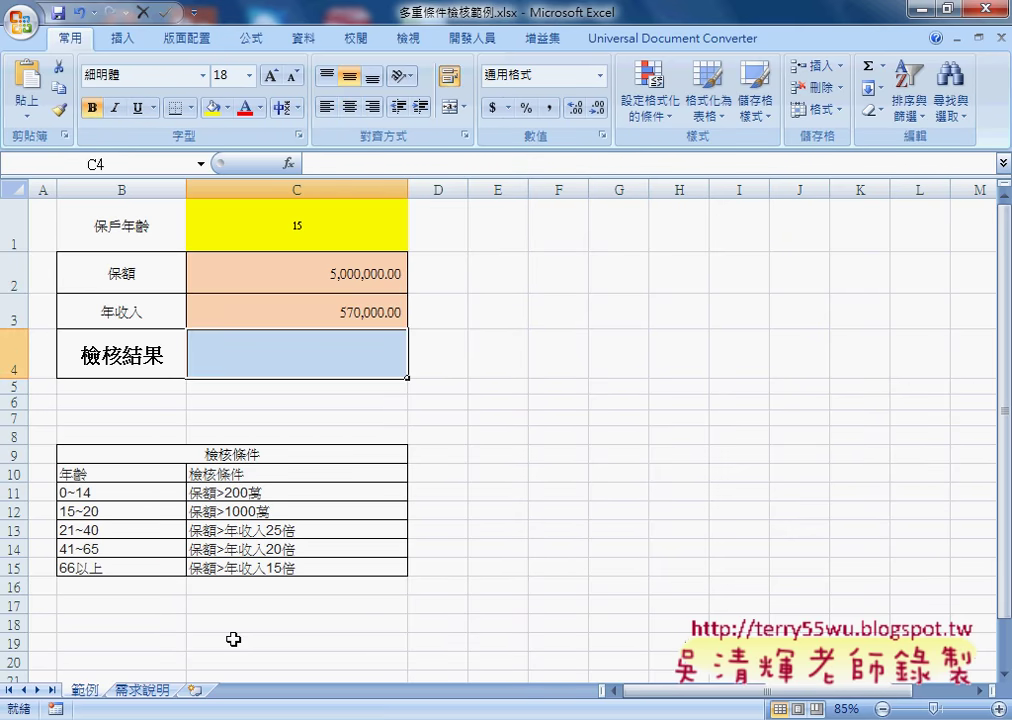
click(145, 691)
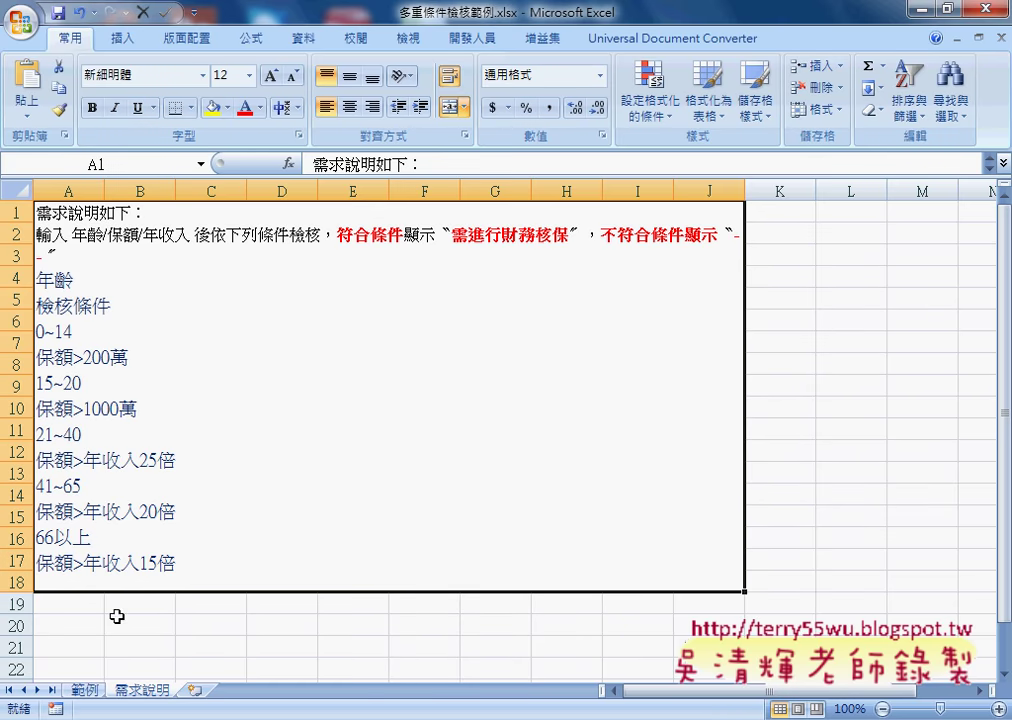
click(88, 689)
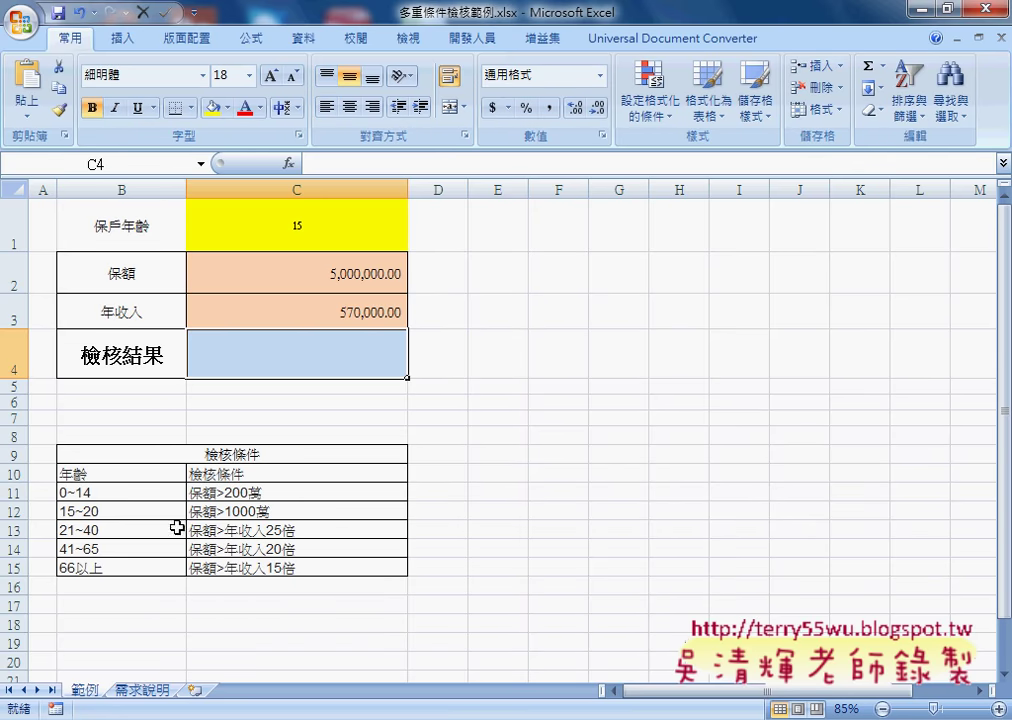
Inspect the condition rows 15~20 保額>1000萬 and 21~40 保額>年收入25倍, then result C4
click(114, 513)
click(234, 515)
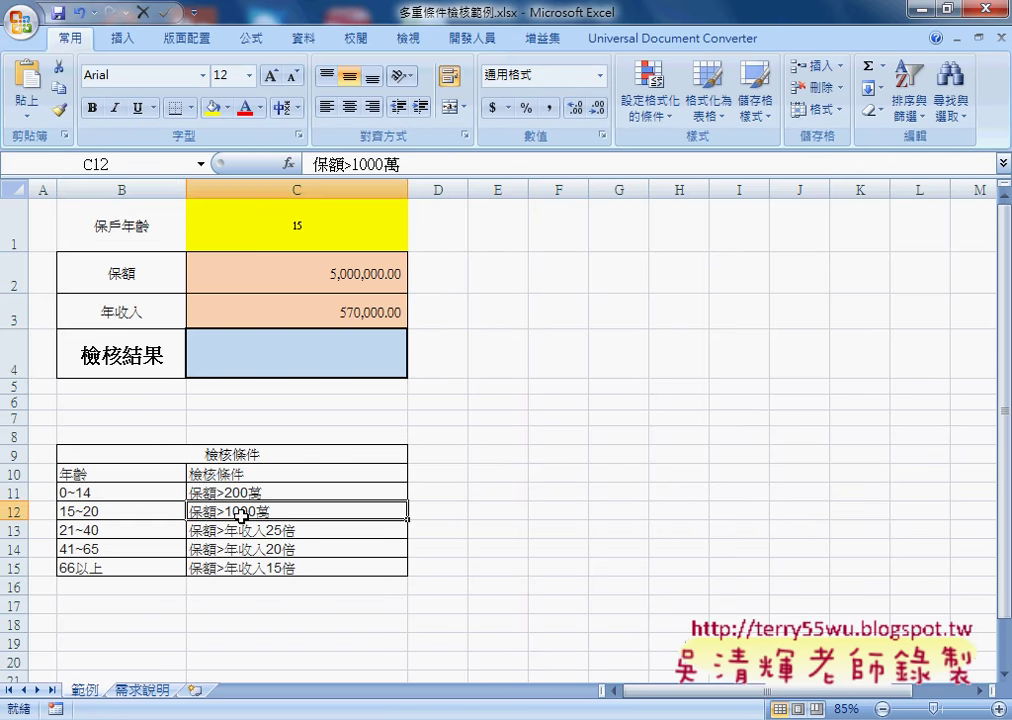
click(117, 514)
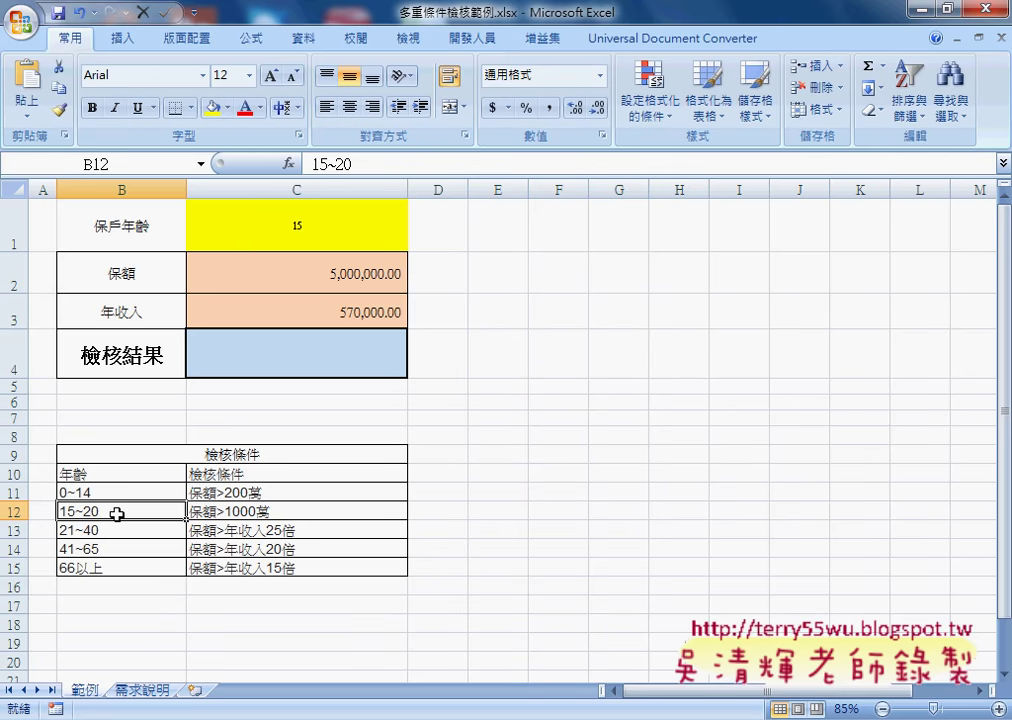
click(116, 530)
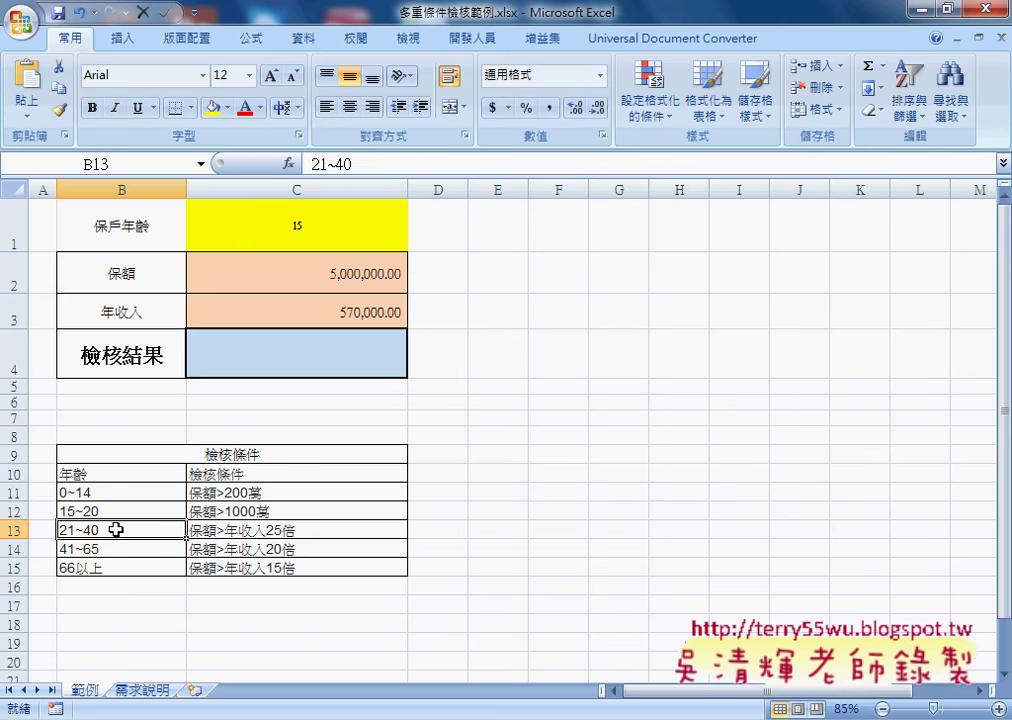
click(274, 532)
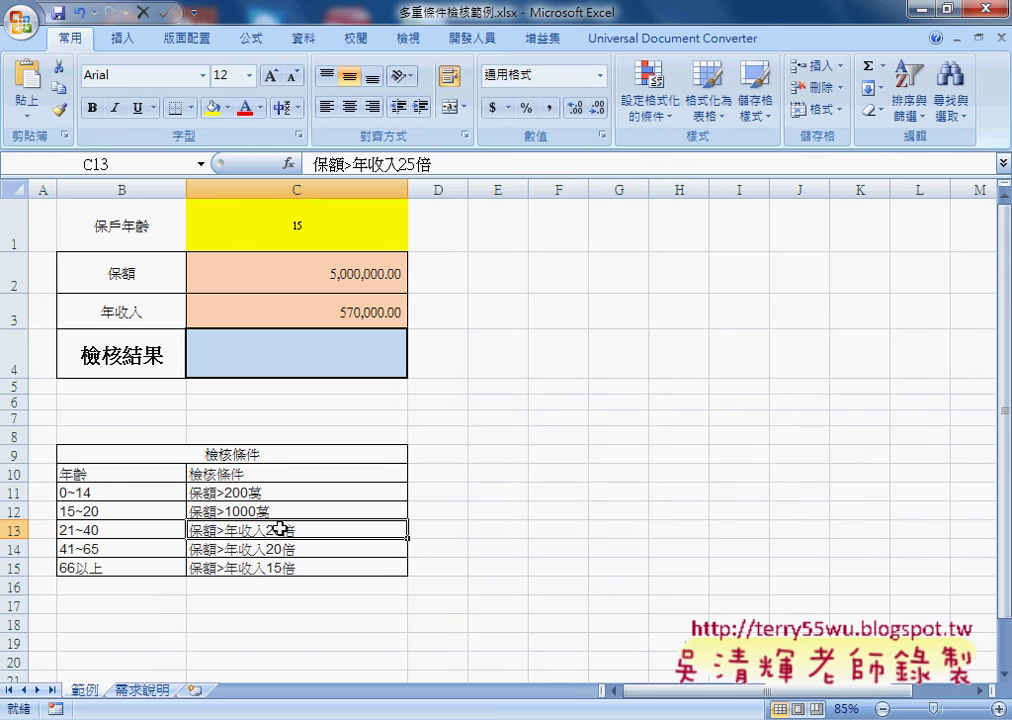
click(359, 344)
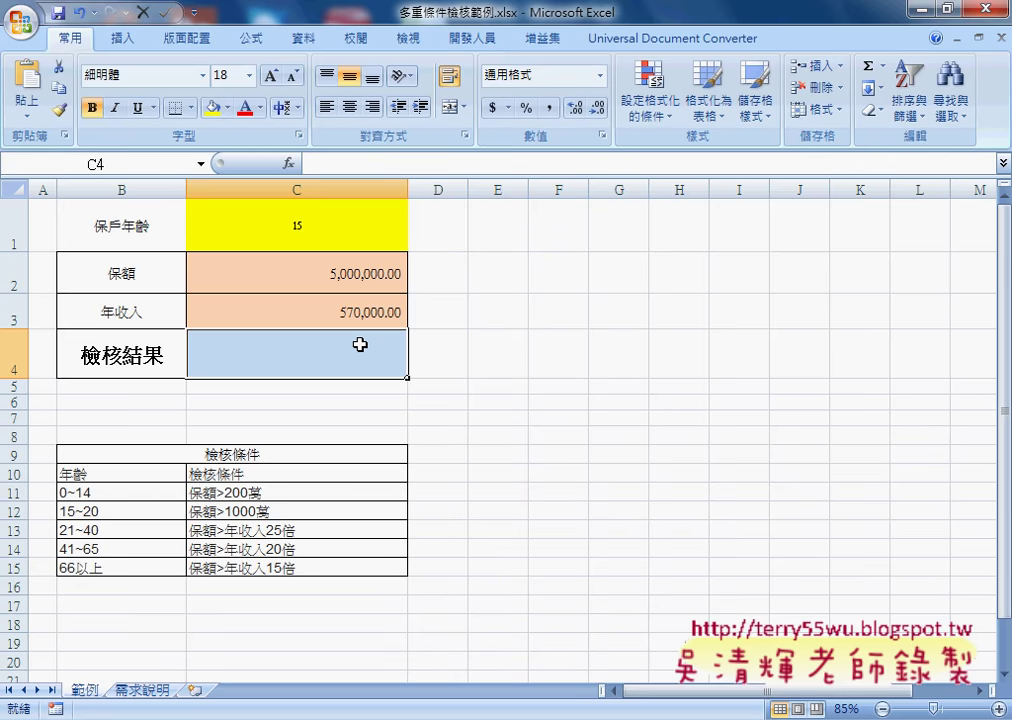
click(270, 220)
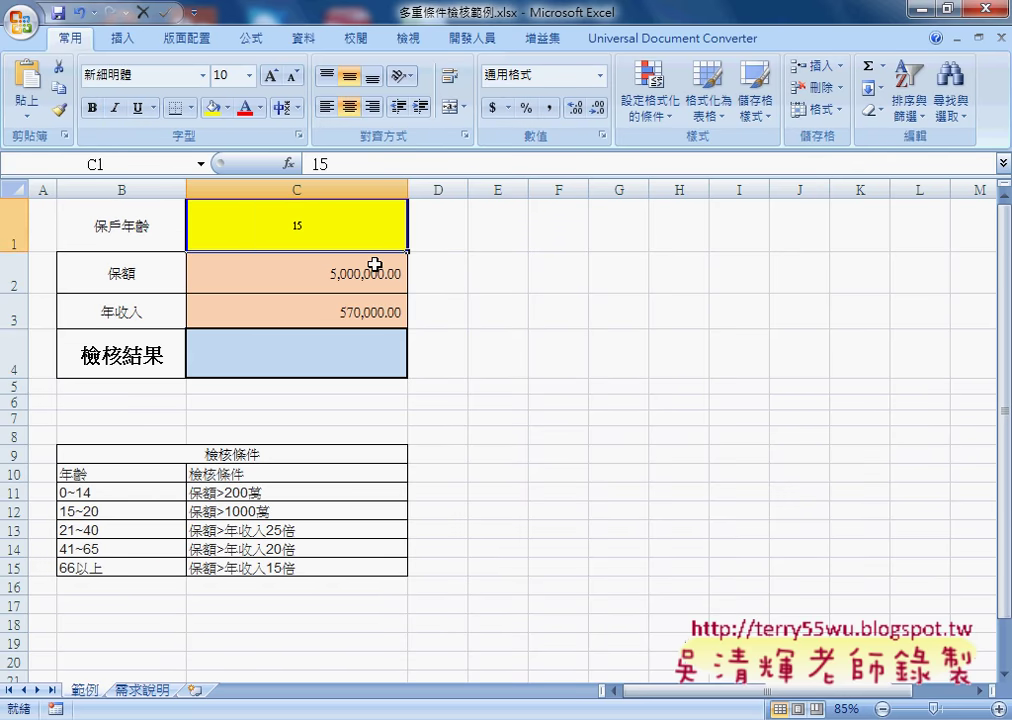
drag(373, 286, 353, 323)
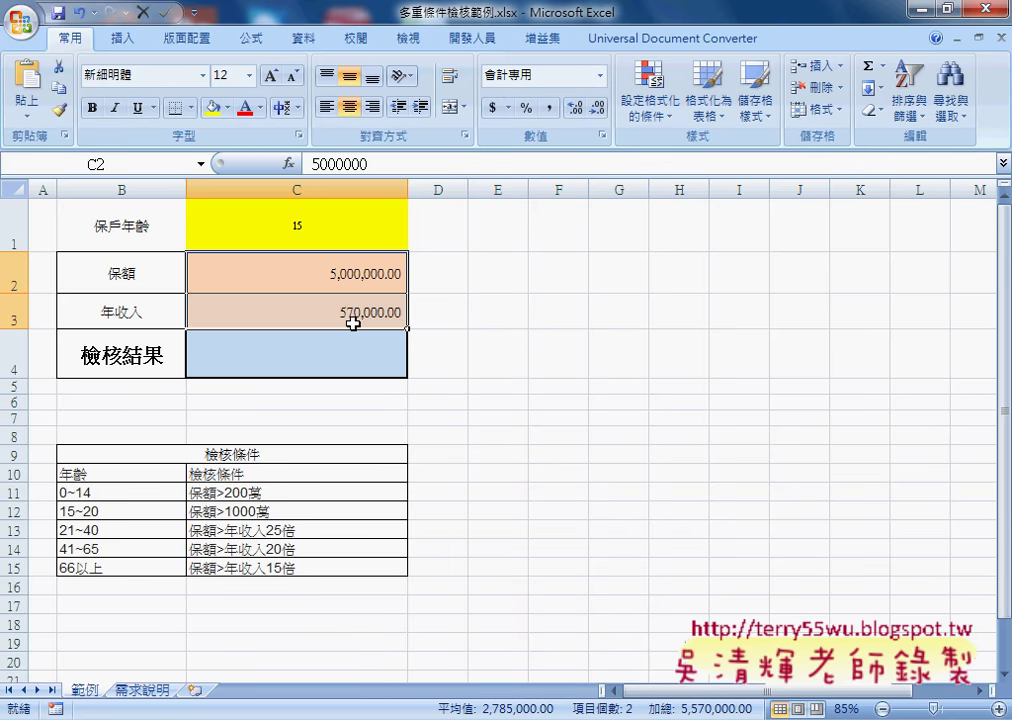
click(140, 510)
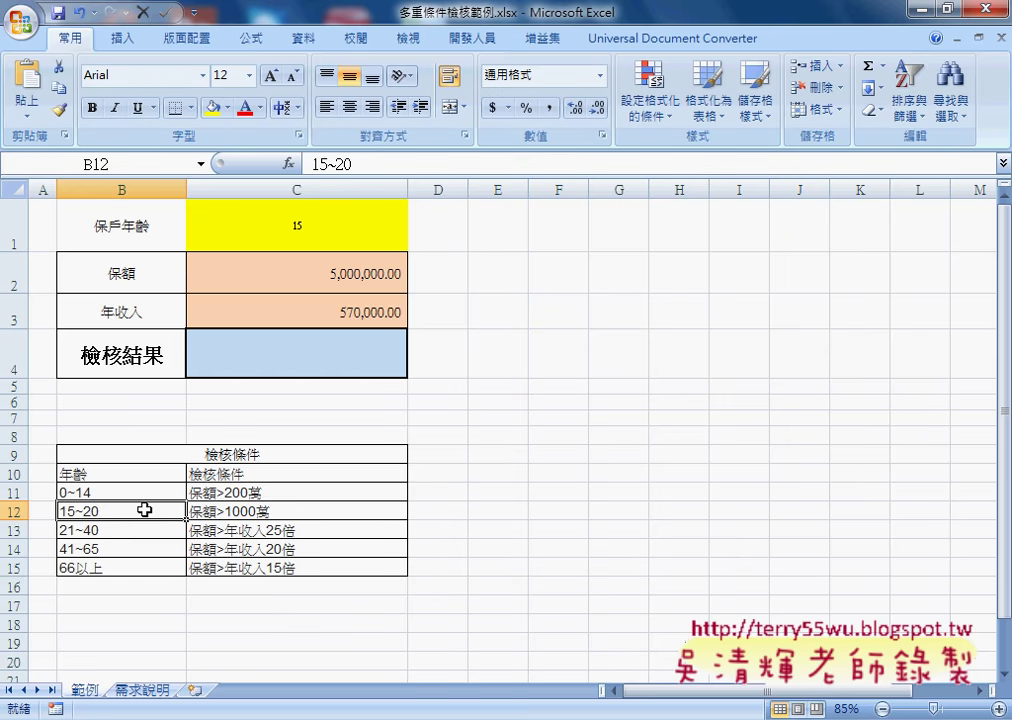
click(273, 490)
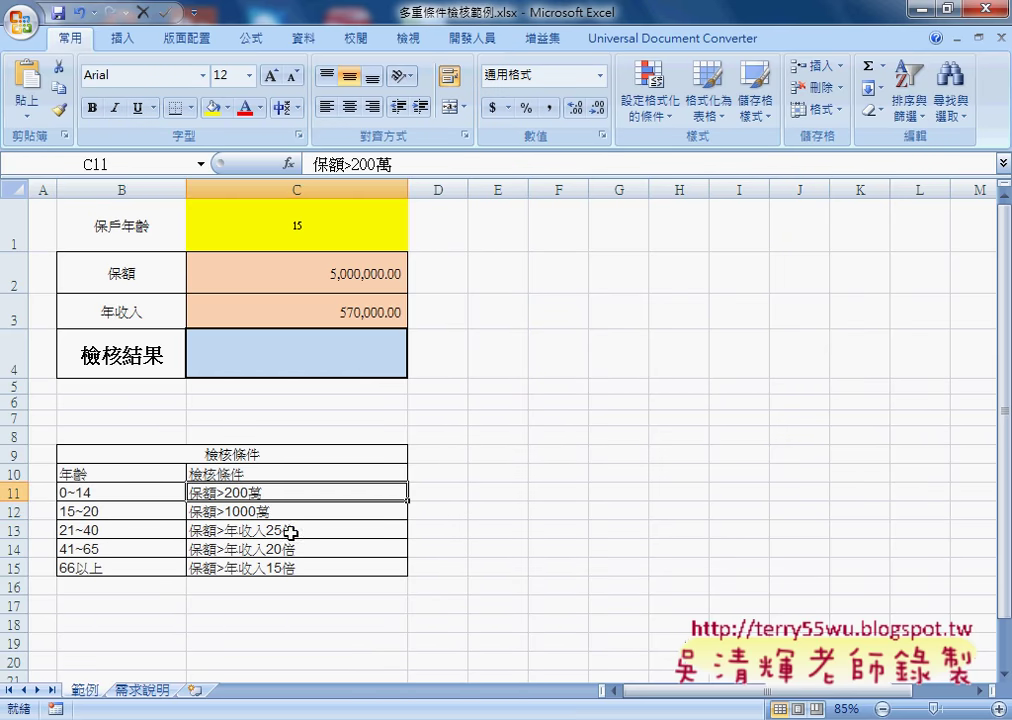
click(111, 531)
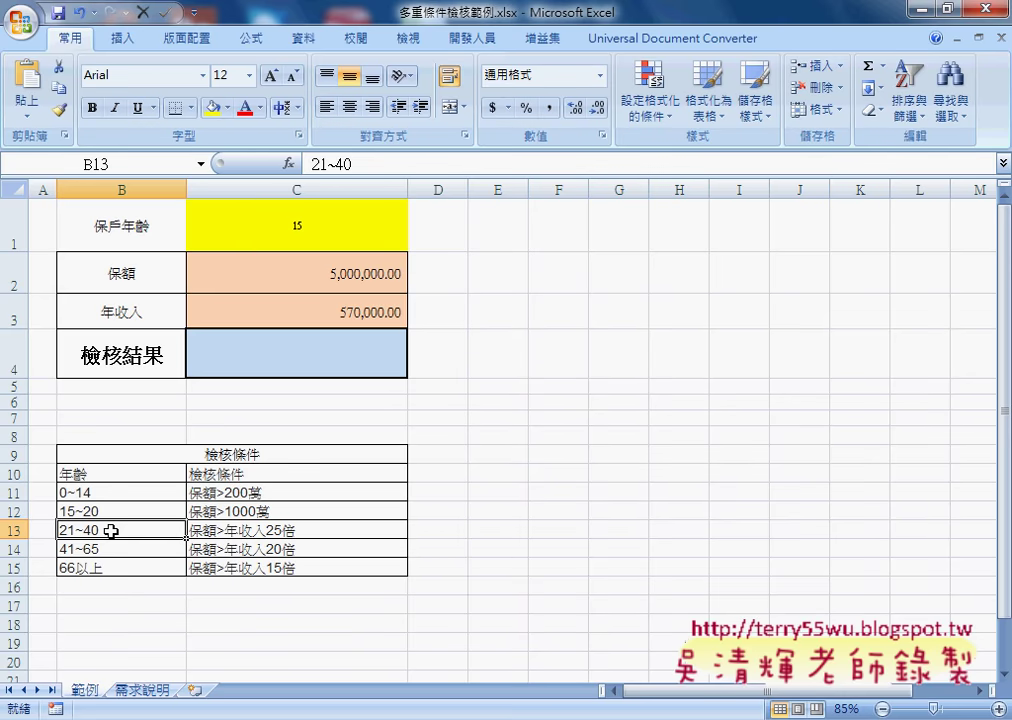
click(340, 363)
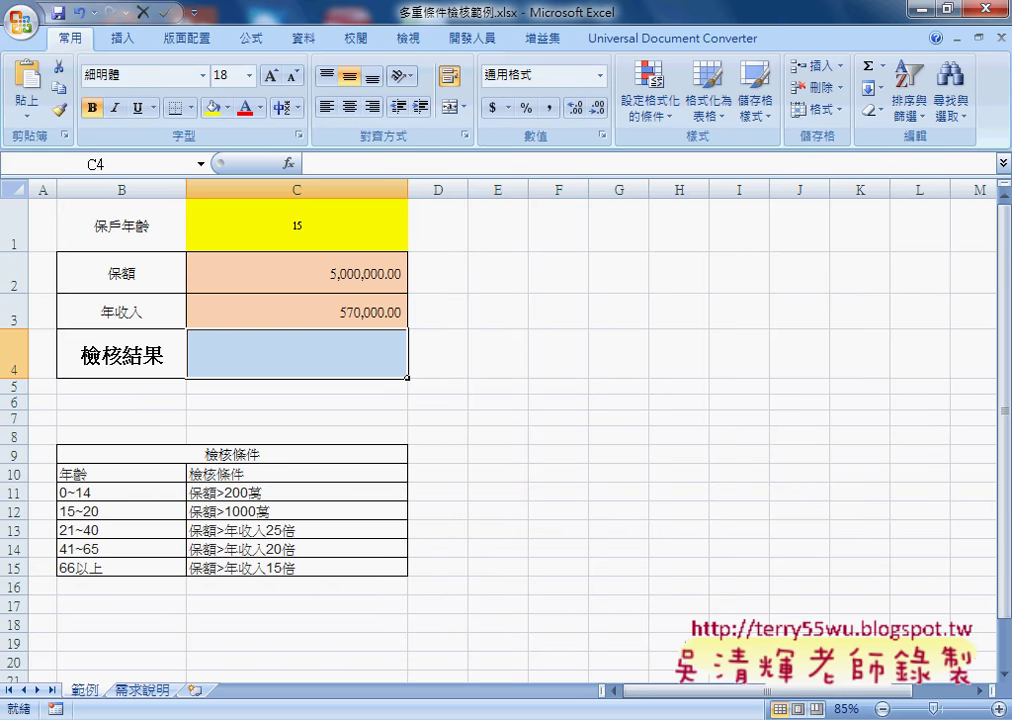
Close the Drive preview, return to the 範例_多重條件檢核範例 folder, then minimize Chrome and Excel
click(915, 8)
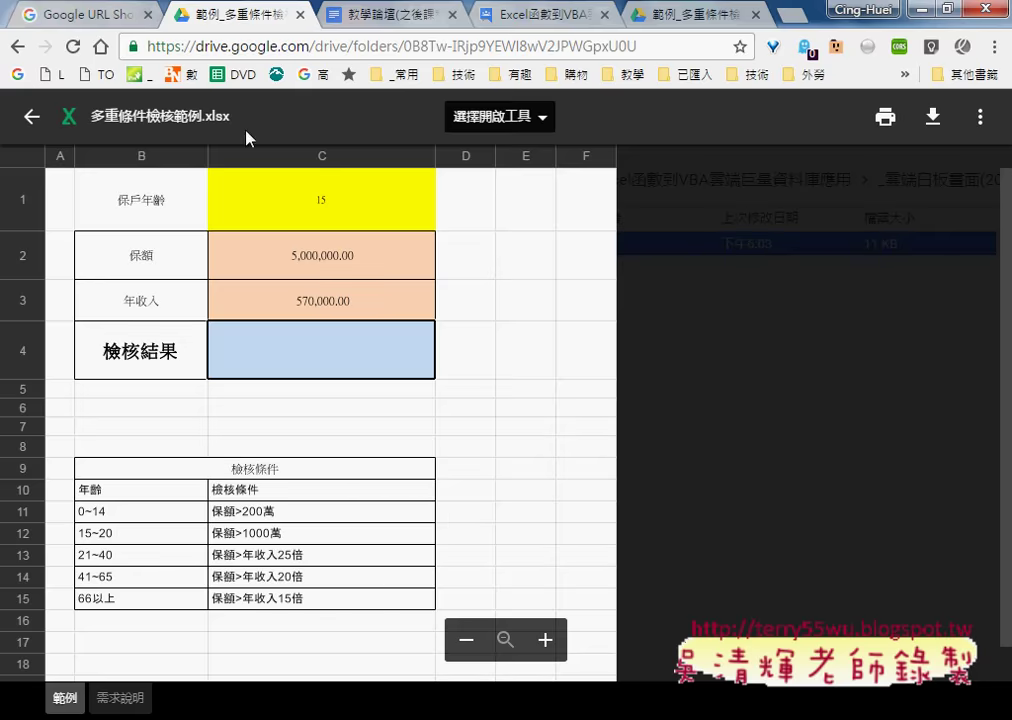
click(36, 119)
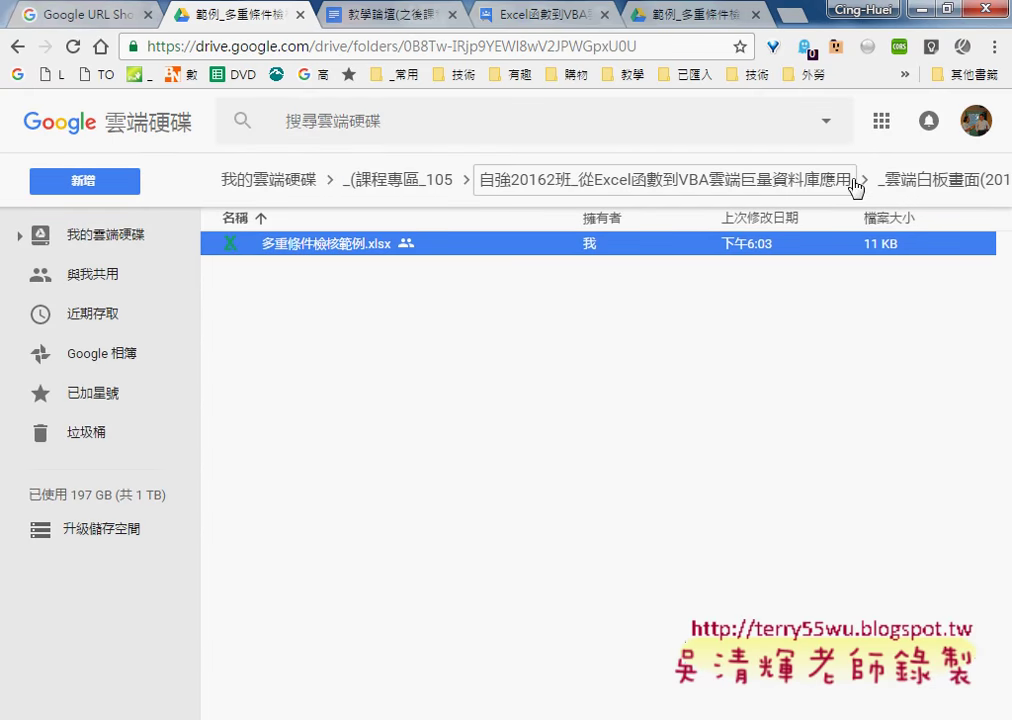
click(905, 185)
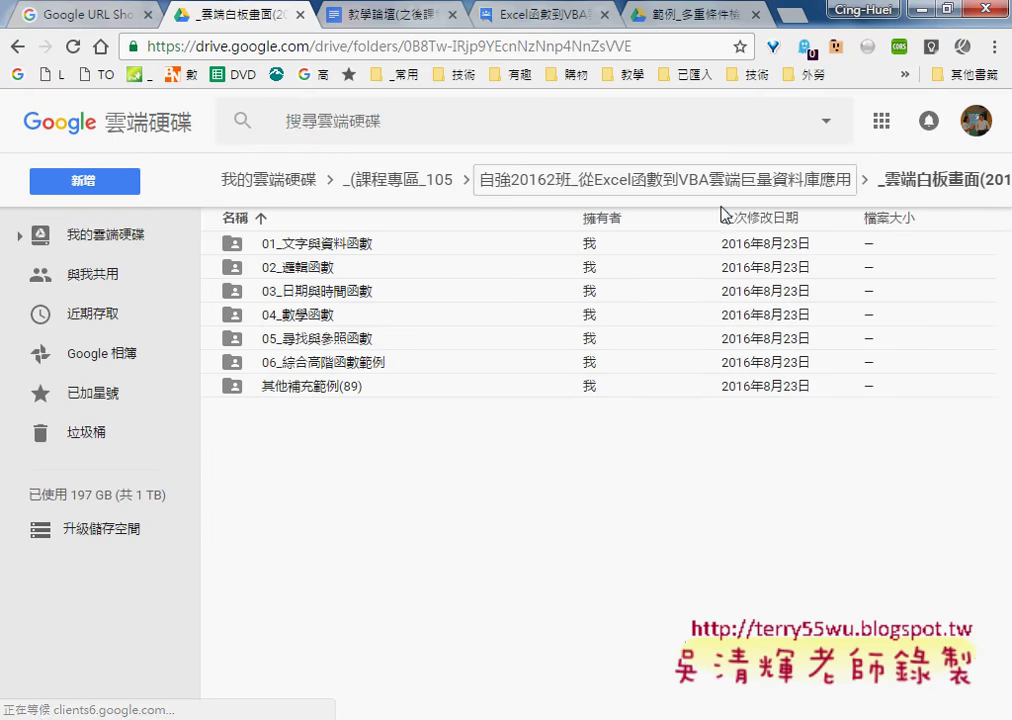
click(330, 392)
double_click(330, 392)
double_click(300, 242)
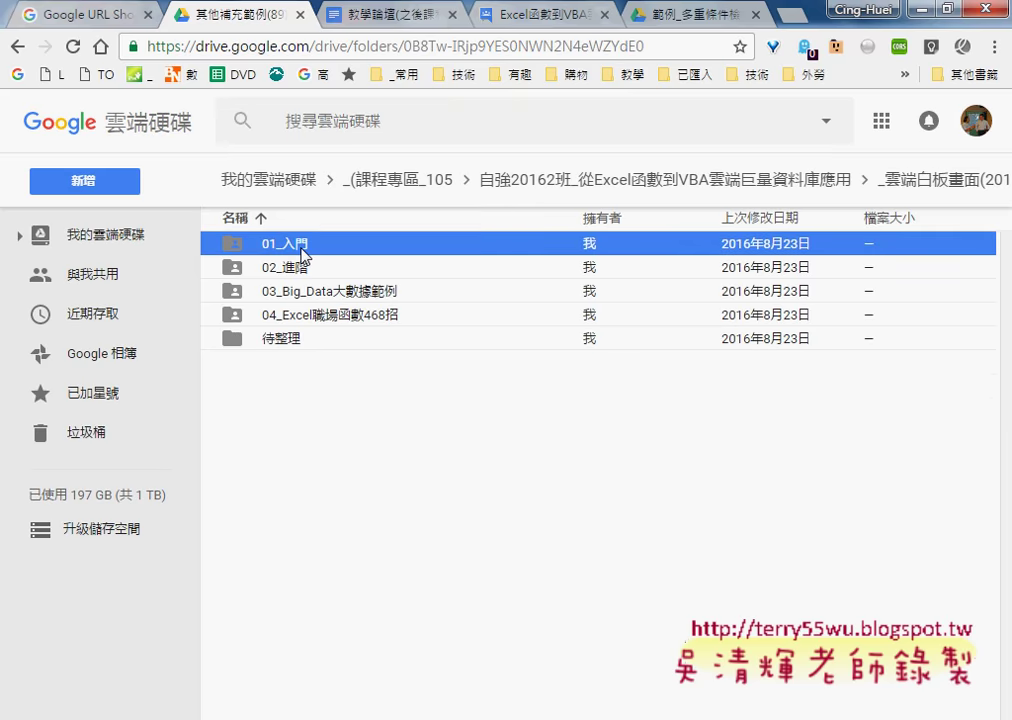
click(330, 245)
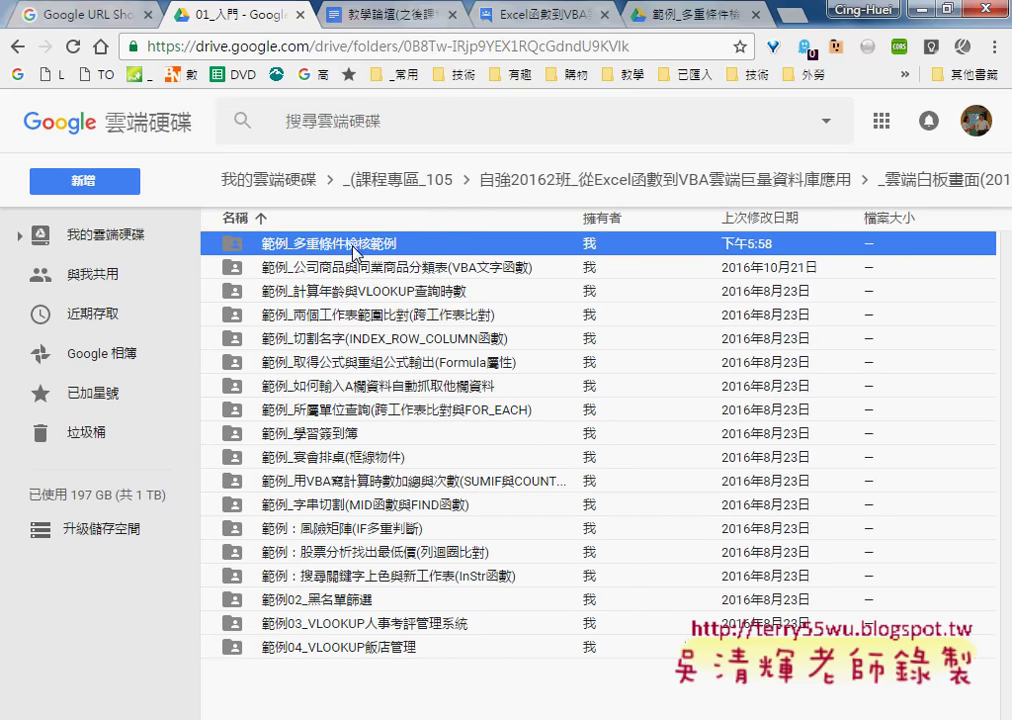
click(920, 12)
click(920, 12)
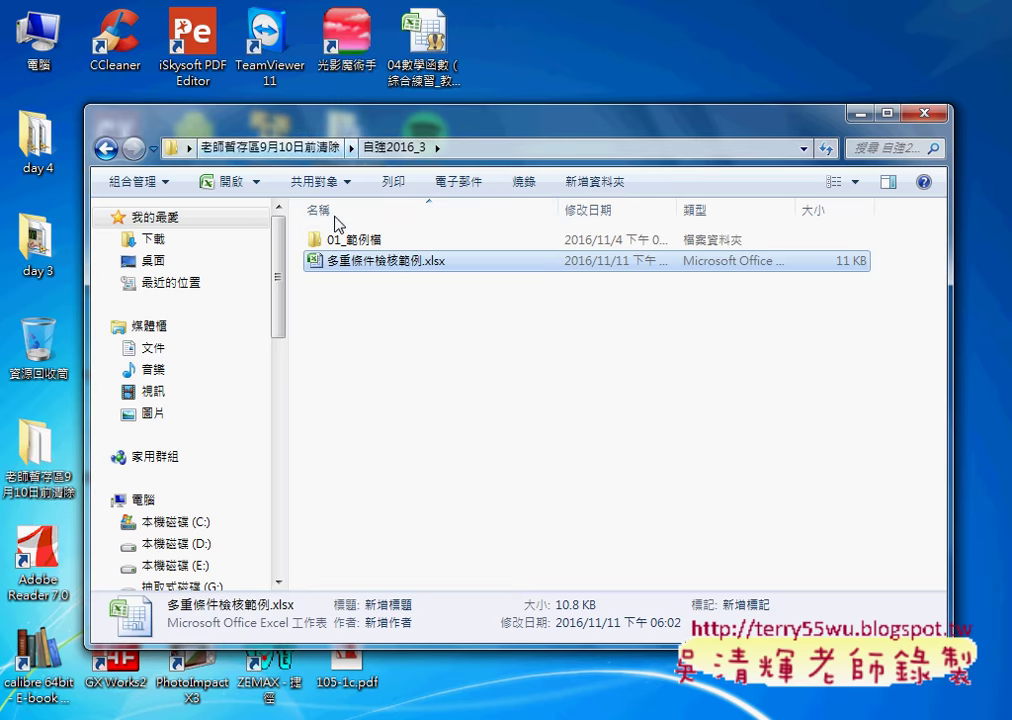
Open 範例_計算年齡與VLOOKUP查詢時數.xlsx via 01_範例檔 > 範例檔 > 05檢視參照函數
click(368, 248)
double_click(369, 245)
double_click(374, 240)
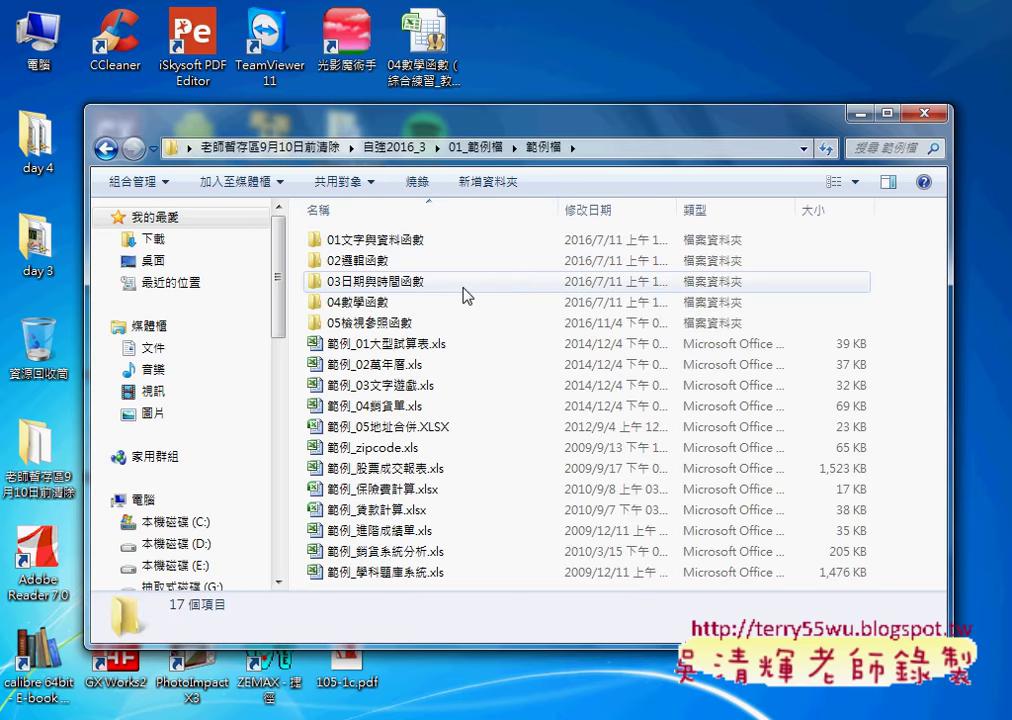
double_click(445, 320)
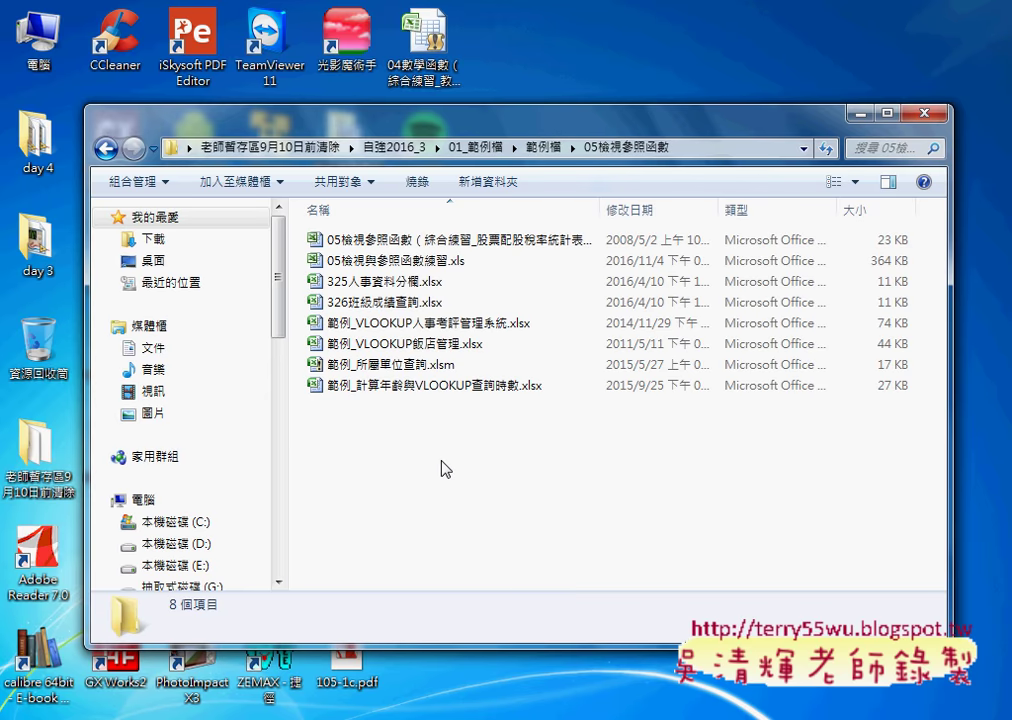
click(424, 388)
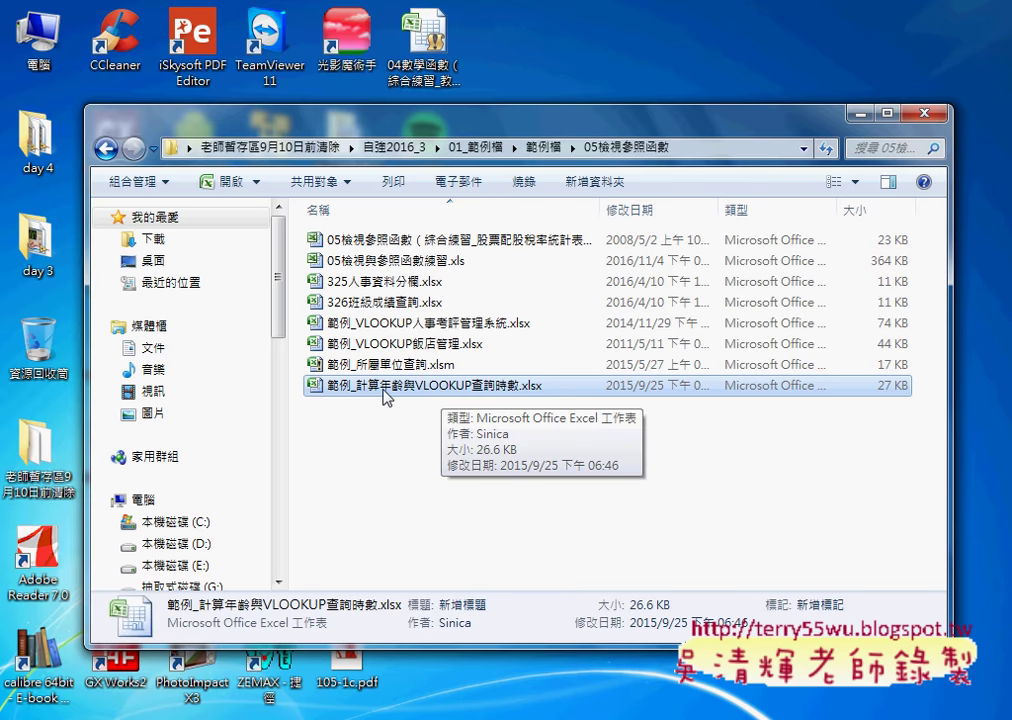
double_click(484, 390)
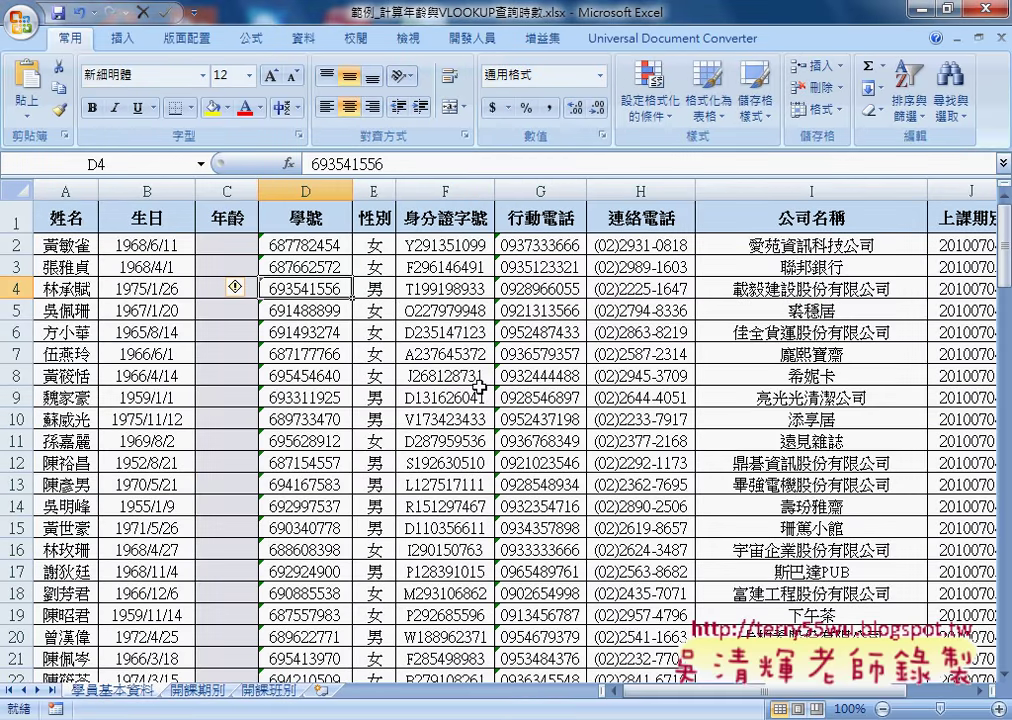
Enter =DATEDIF(B2,TODAY(),"Y") in C2 and fill it down the 年齡 column
click(226, 244)
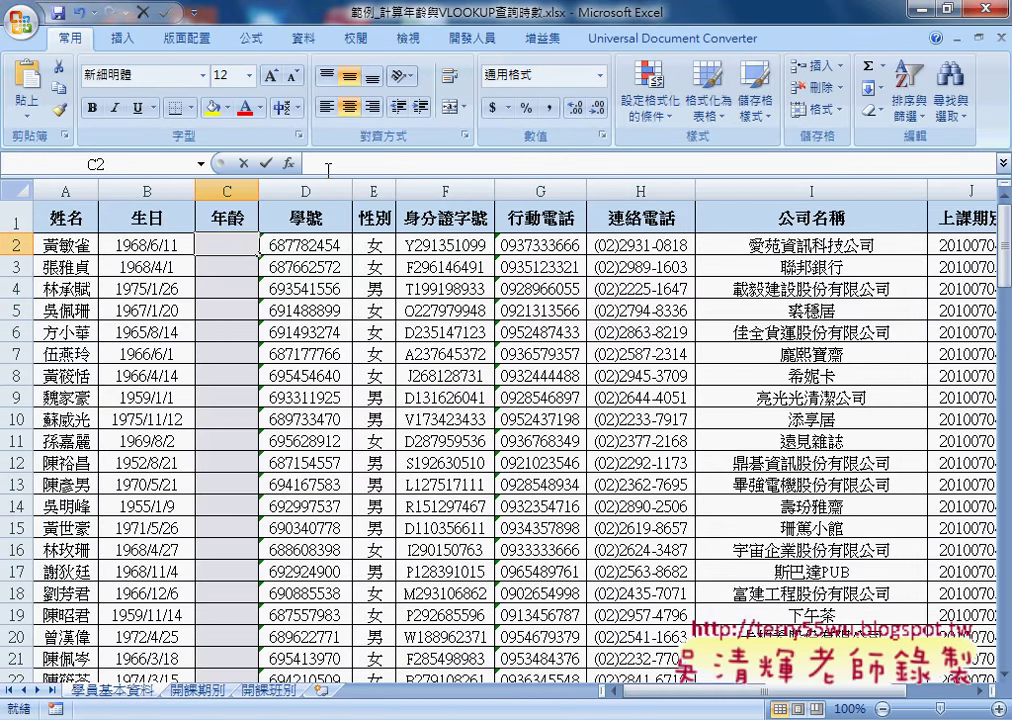
click(375, 166)
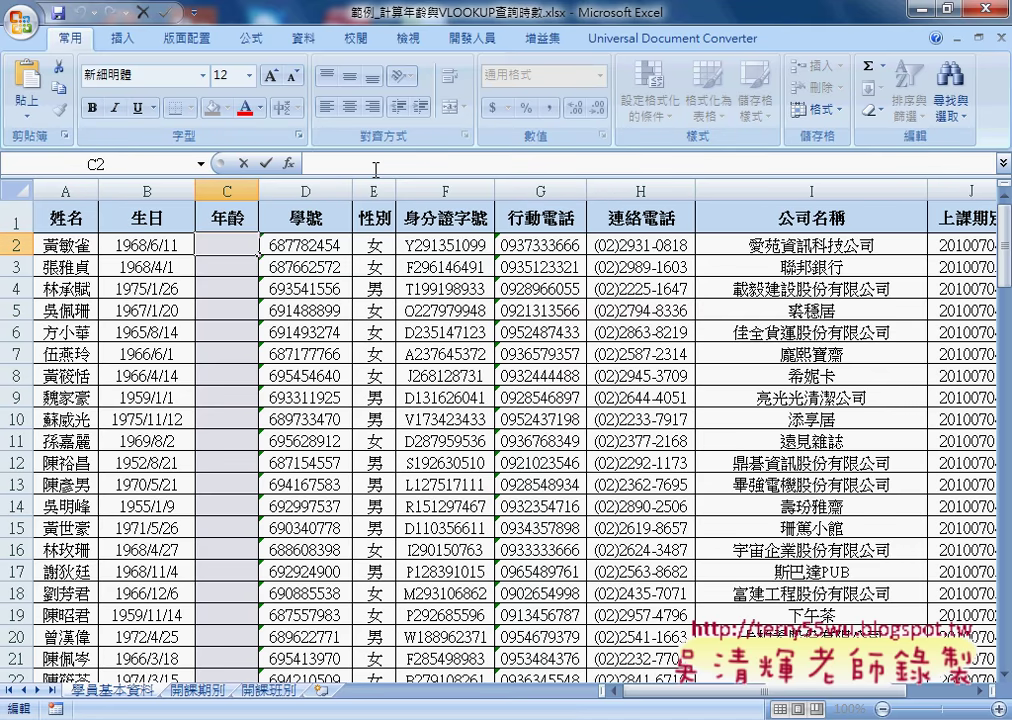
text(-)
key(BackSpace)
text(=dat)
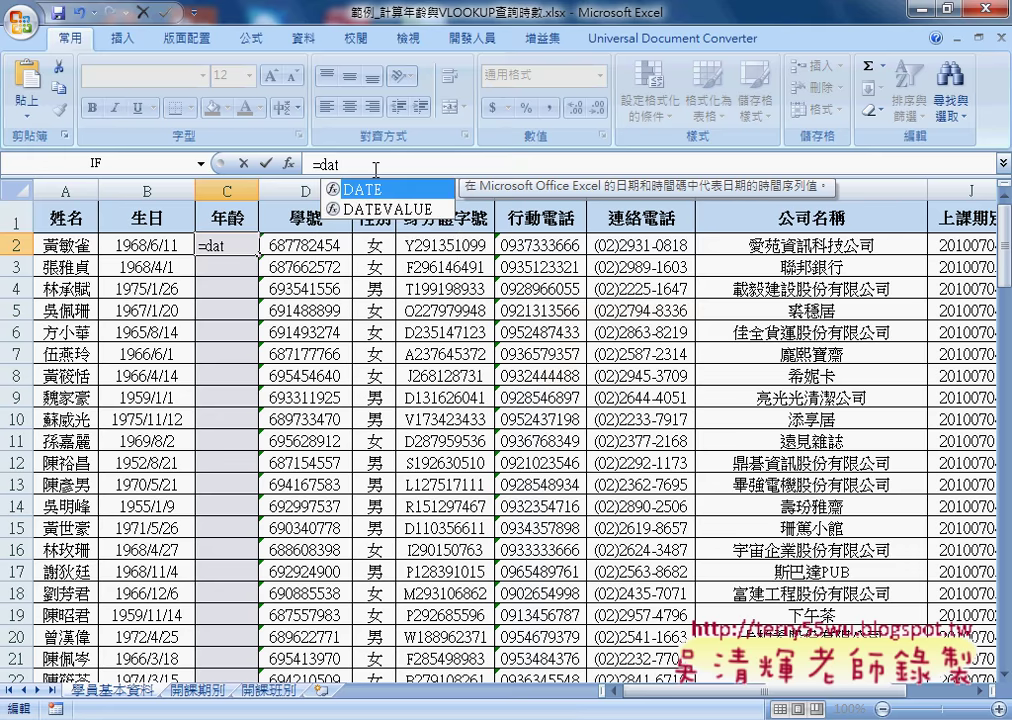
text(edi)
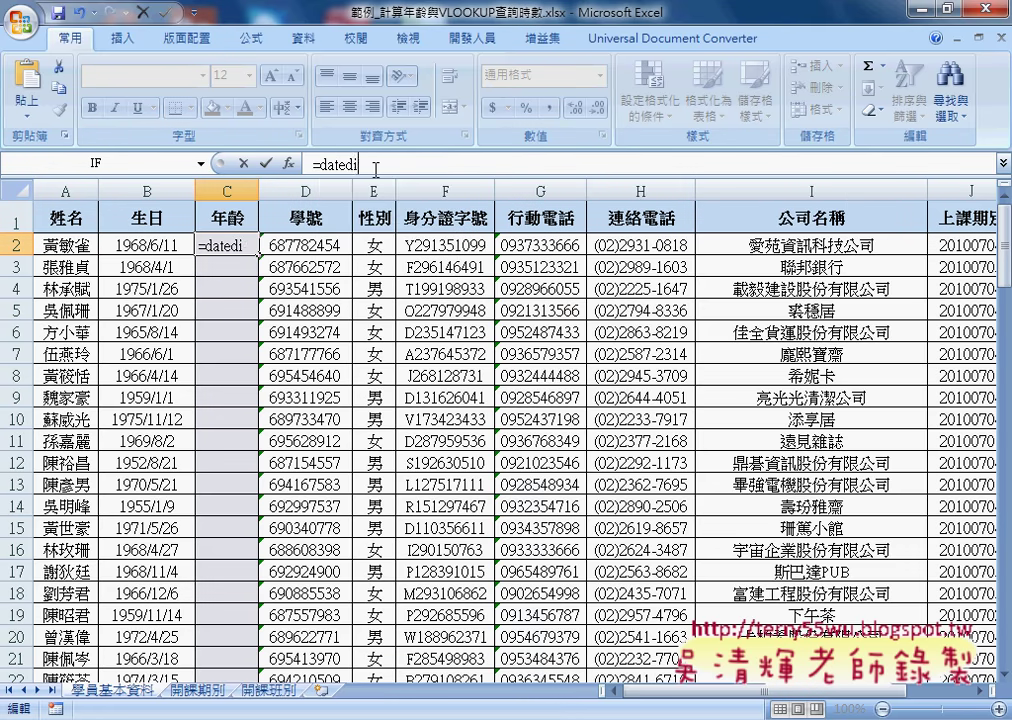
text(f()
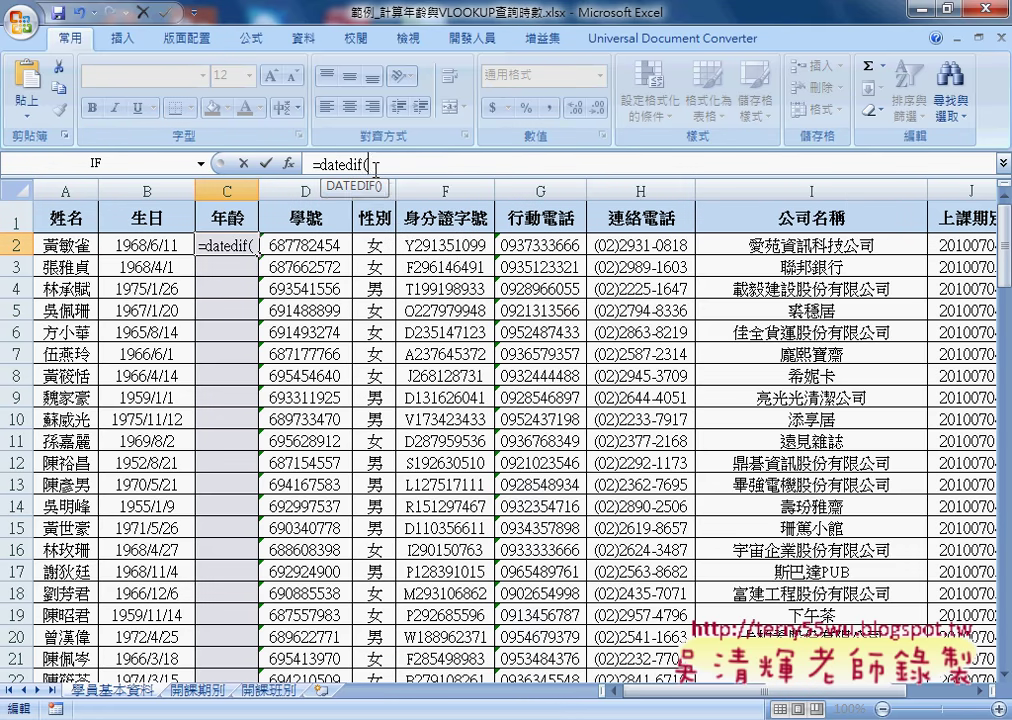
click(132, 244)
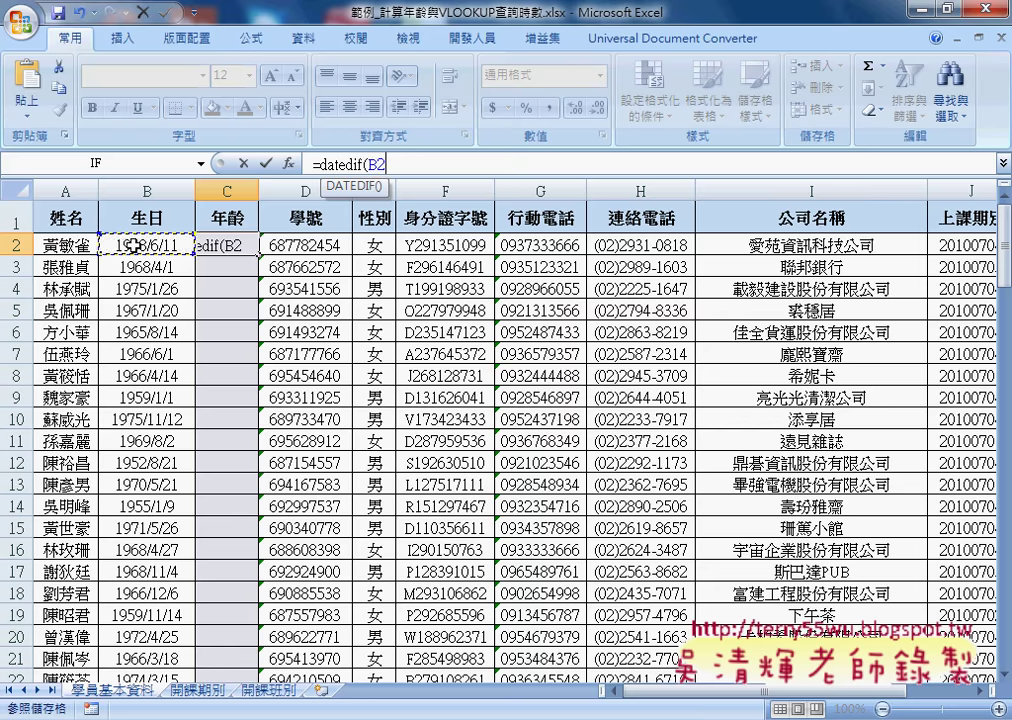
text(,)
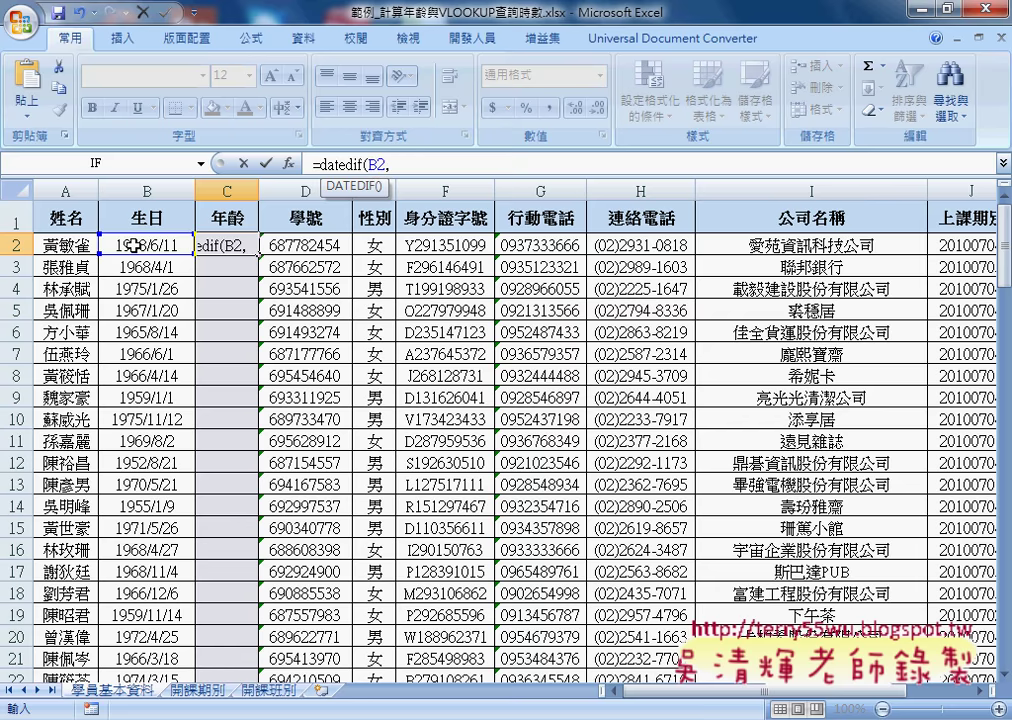
text(toda)
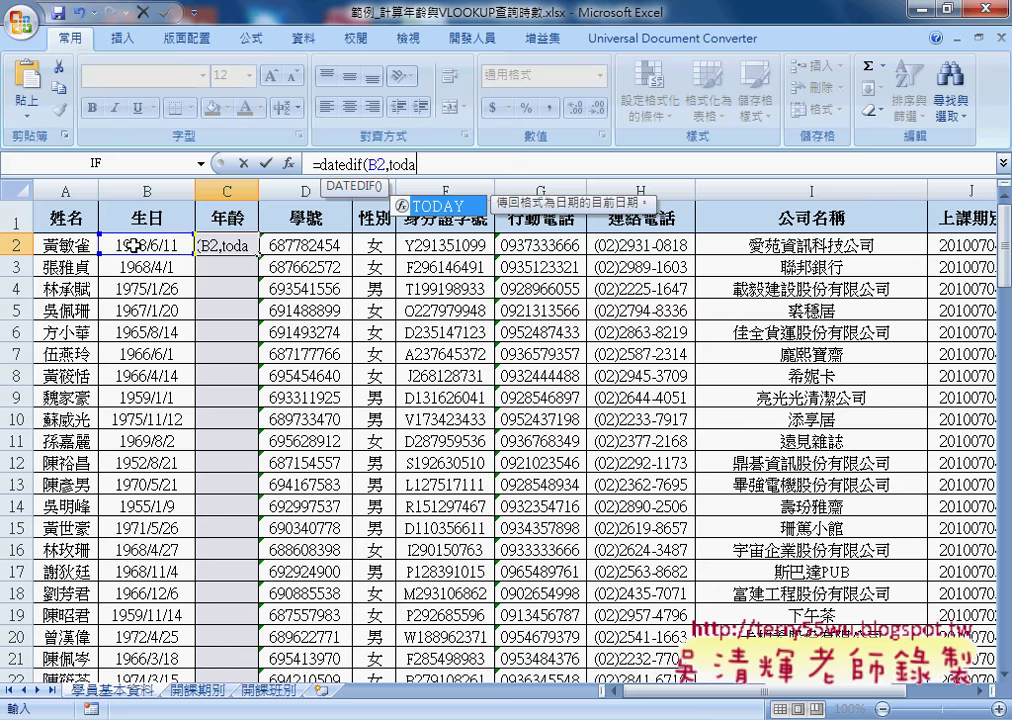
text(y())
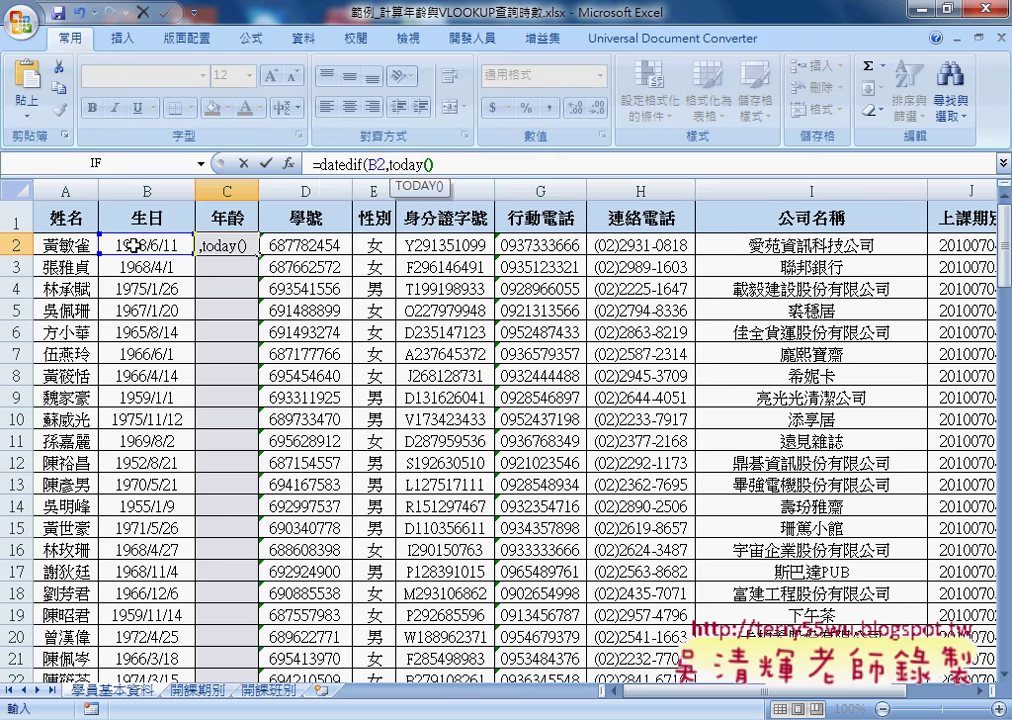
text(,"Y")
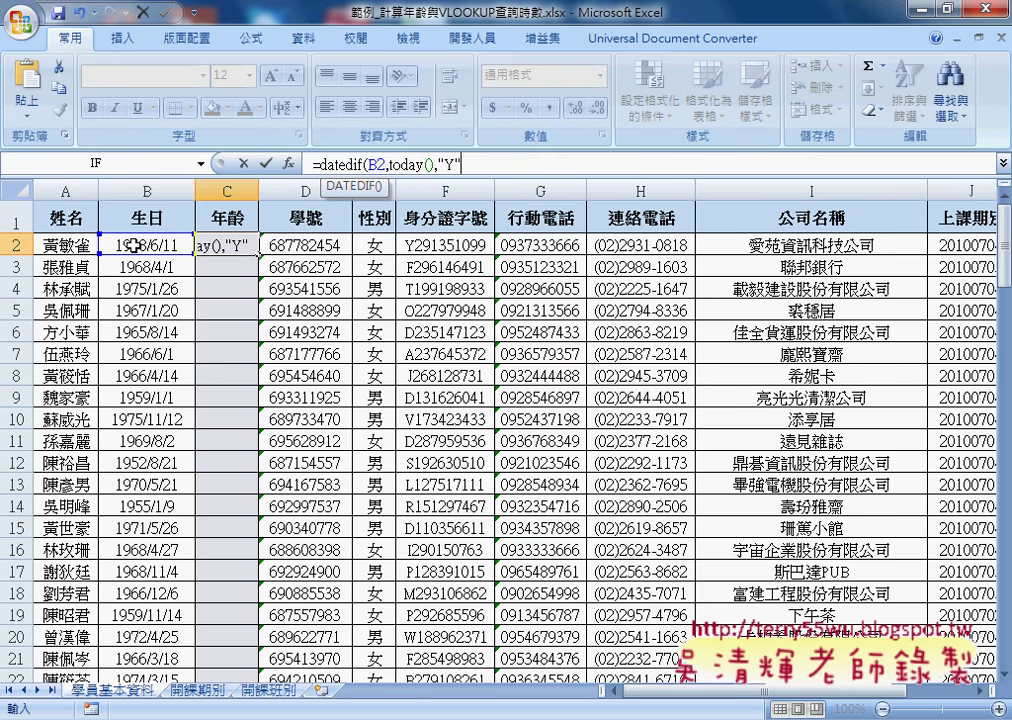
text())
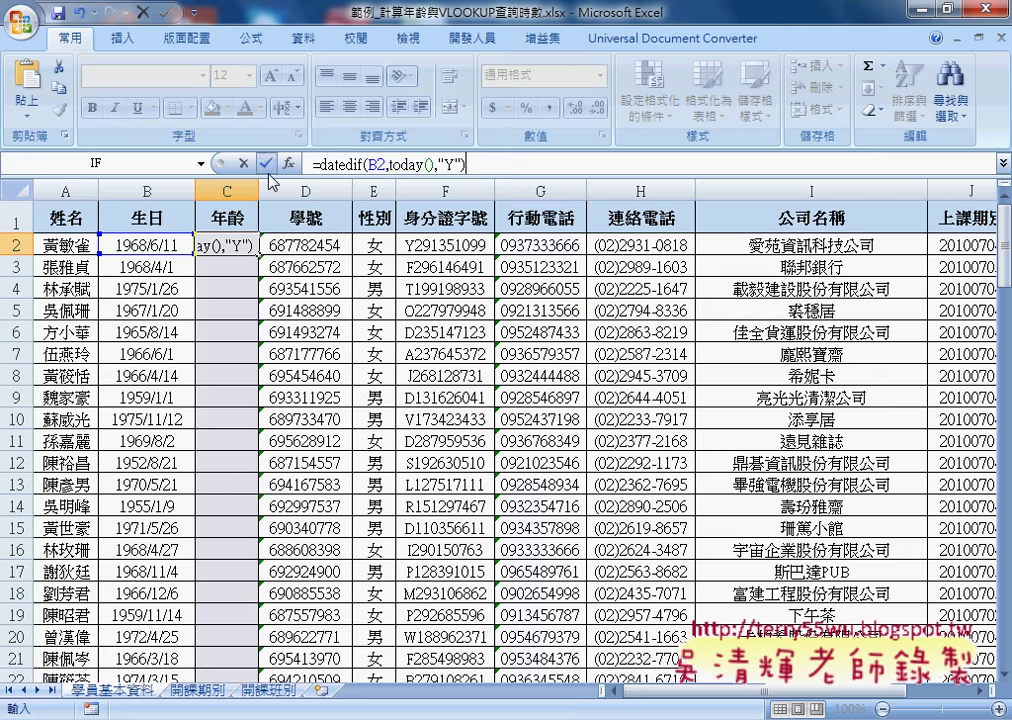
click(265, 162)
double_click(259, 255)
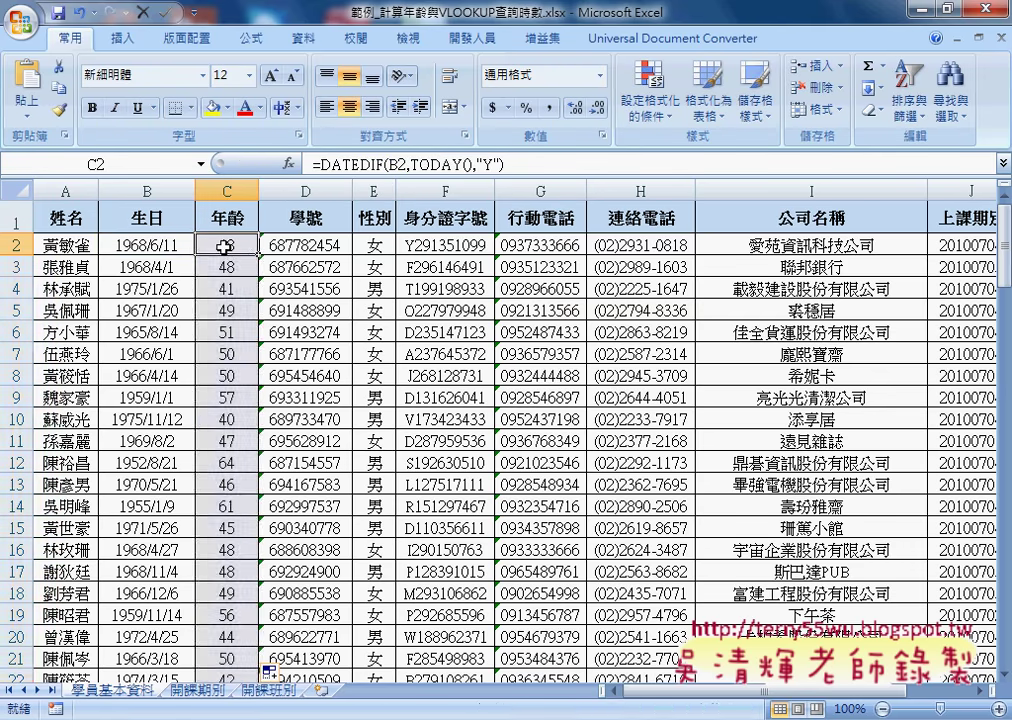
Try appending &"歲" to the age formula and filling it down, then undo it
click(523, 160)
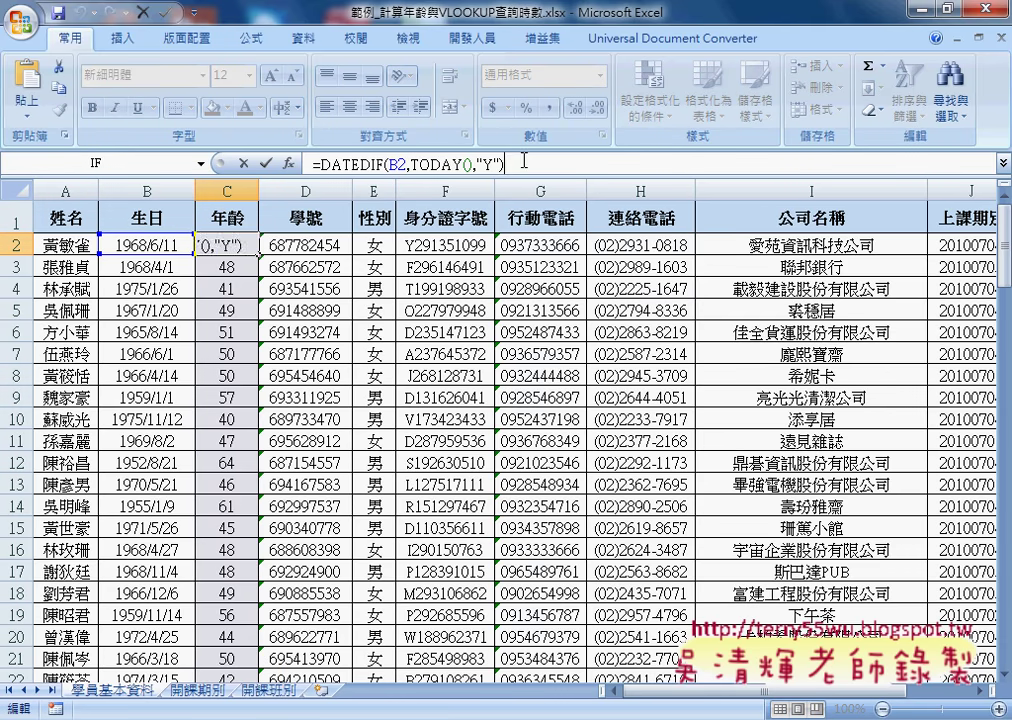
text(&")
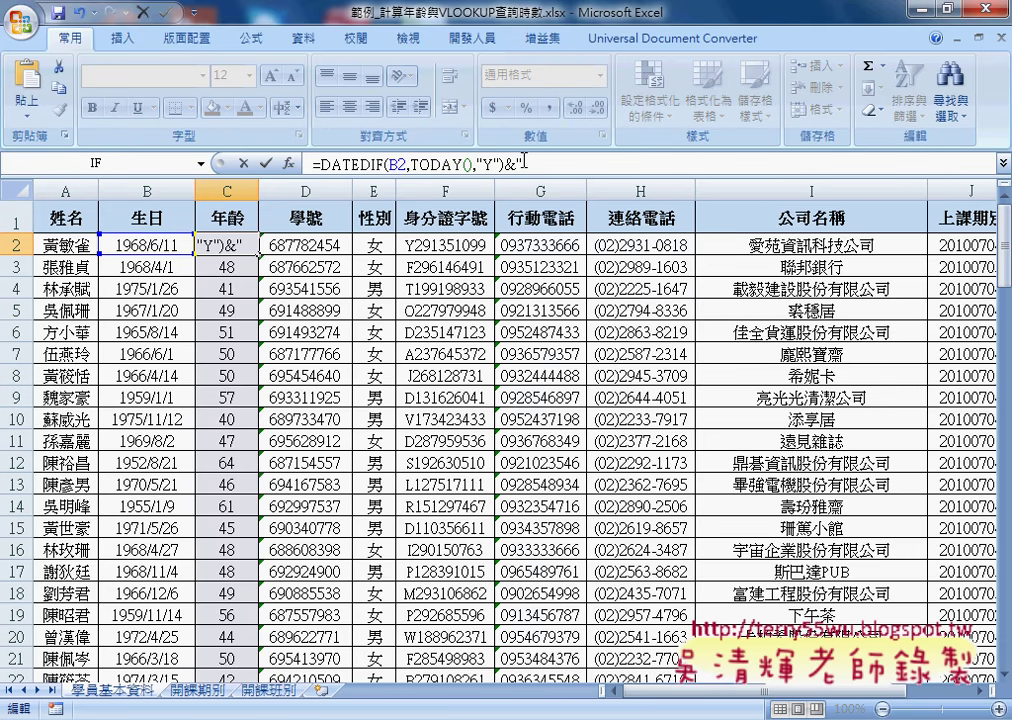
text(歲)
text(")
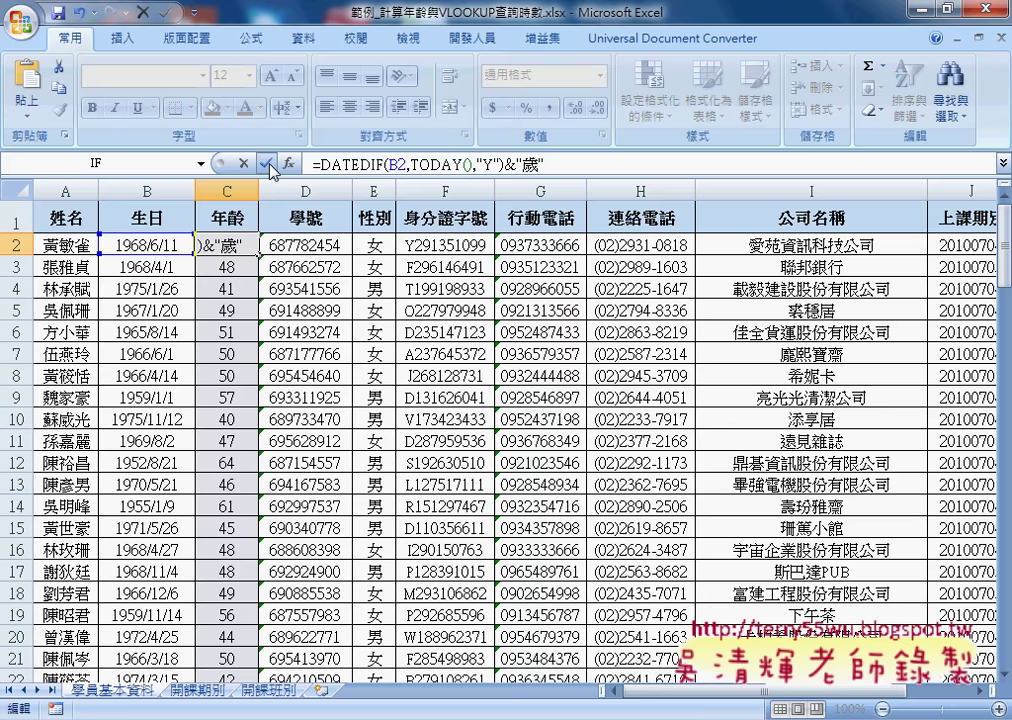
click(266, 163)
double_click(258, 253)
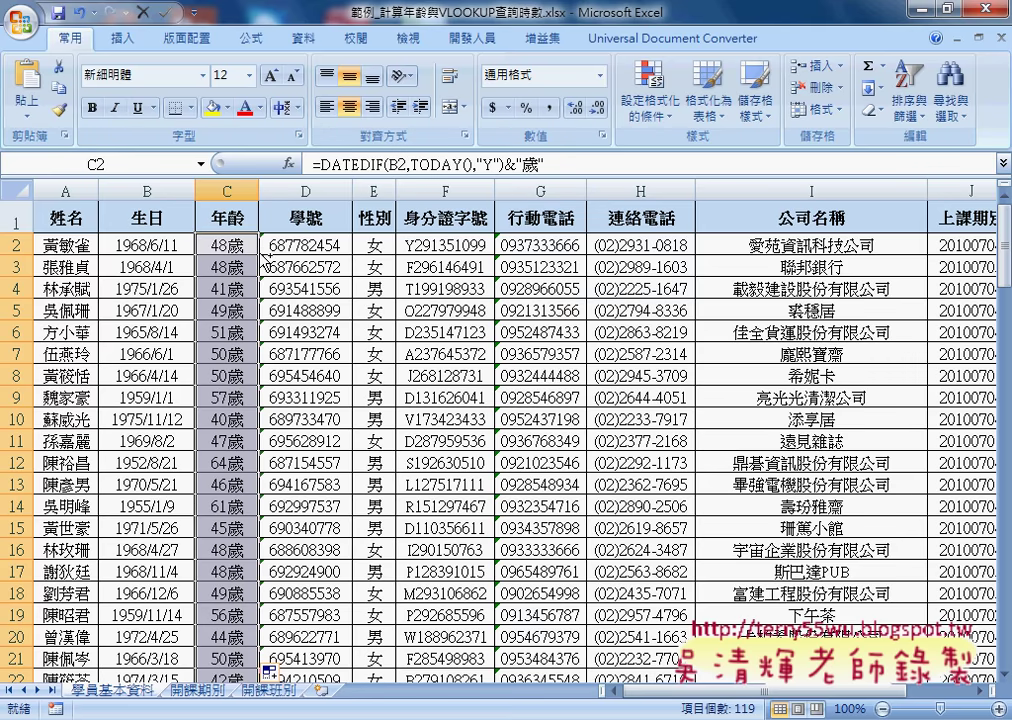
key(ctrl+z)
key(ctrl+z)
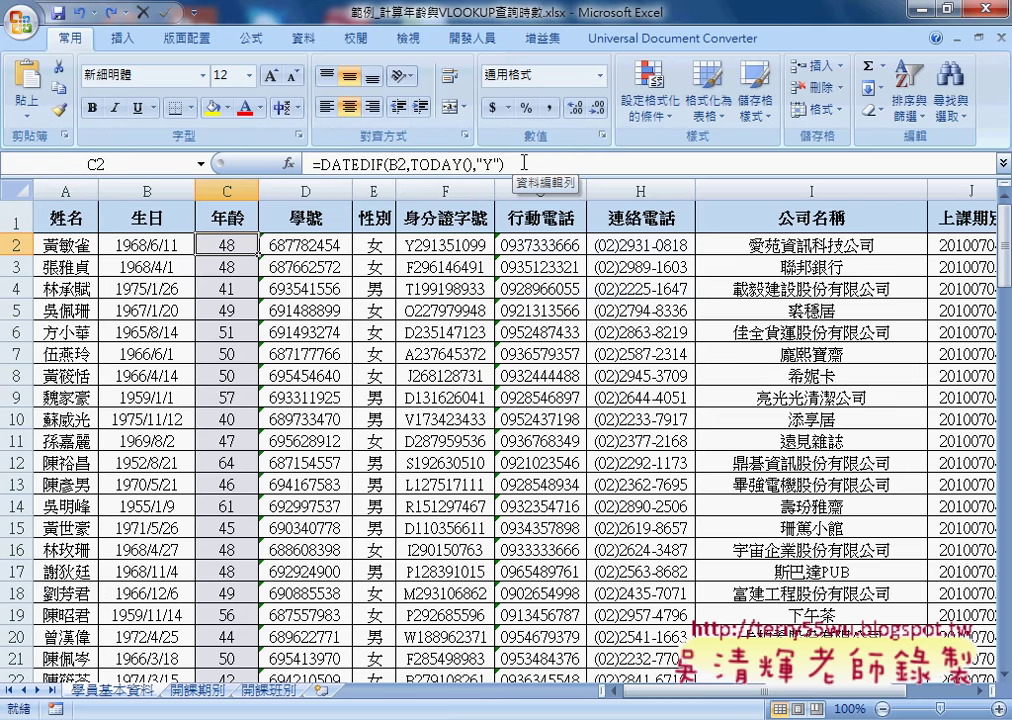
Give C2 the custom number format 0"歲" so it displays 48歲
right_click(237, 248)
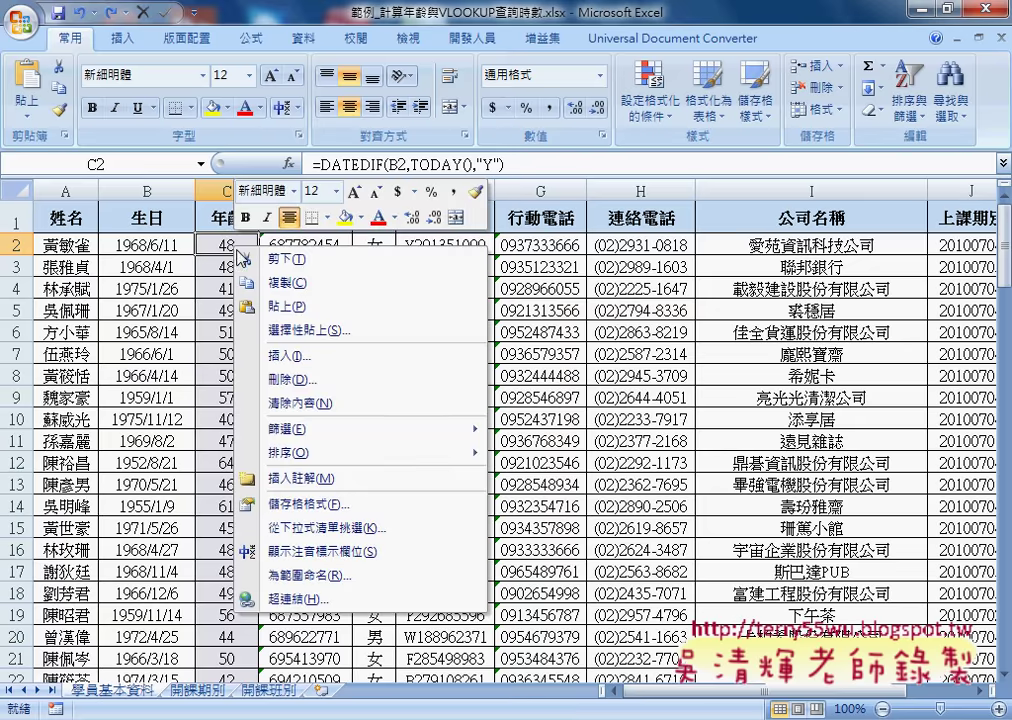
click(342, 503)
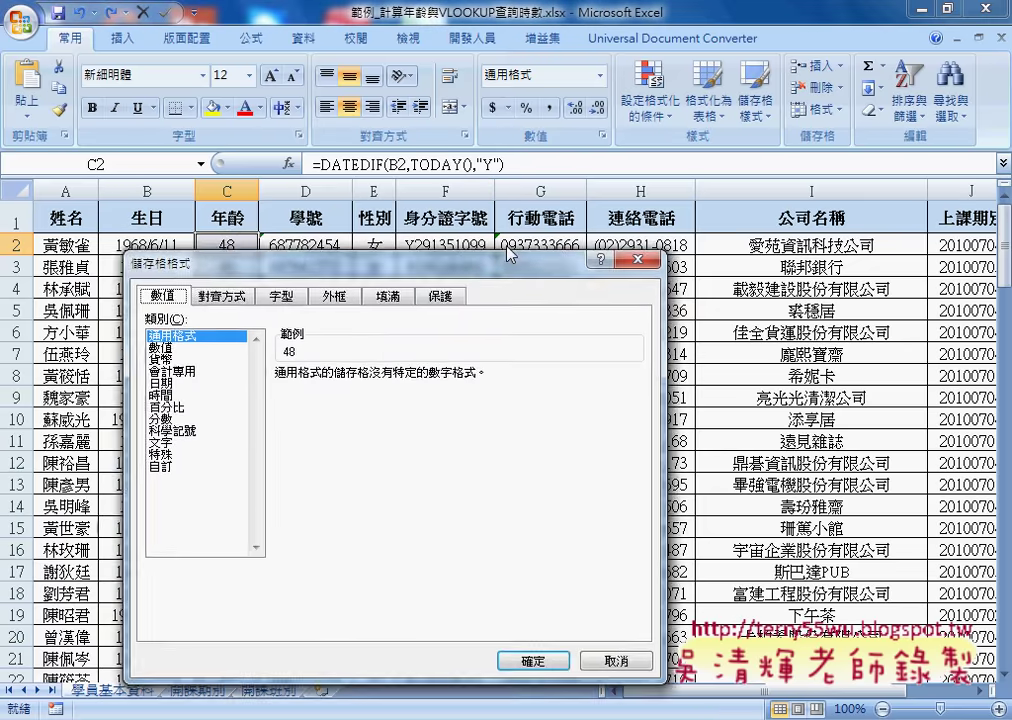
click(345, 378)
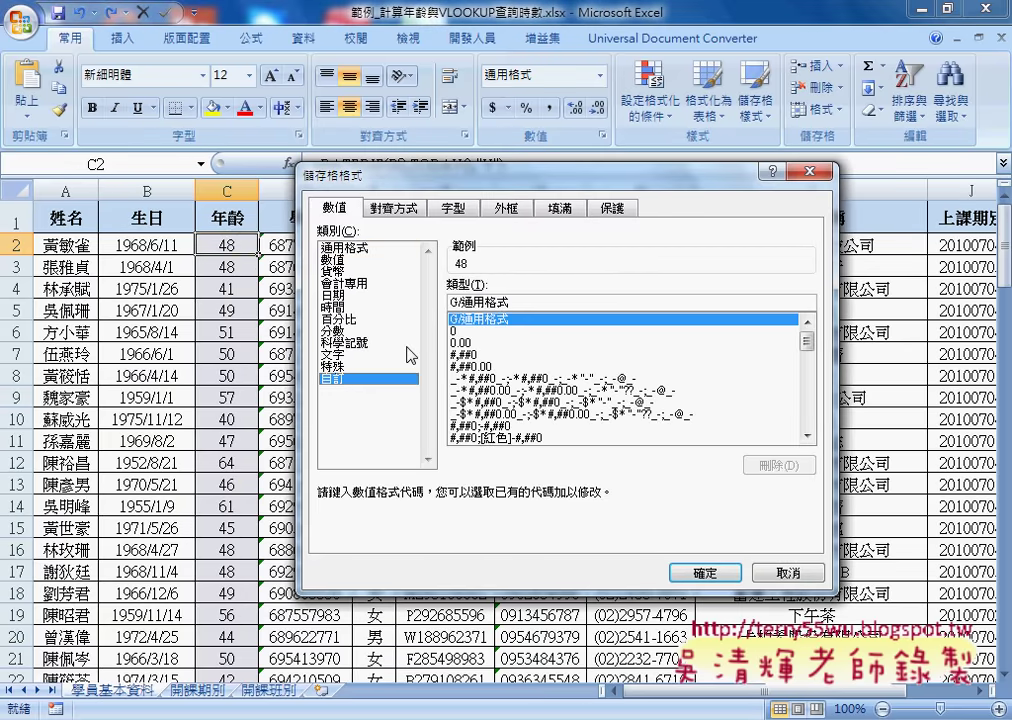
drag(512, 297, 434, 298)
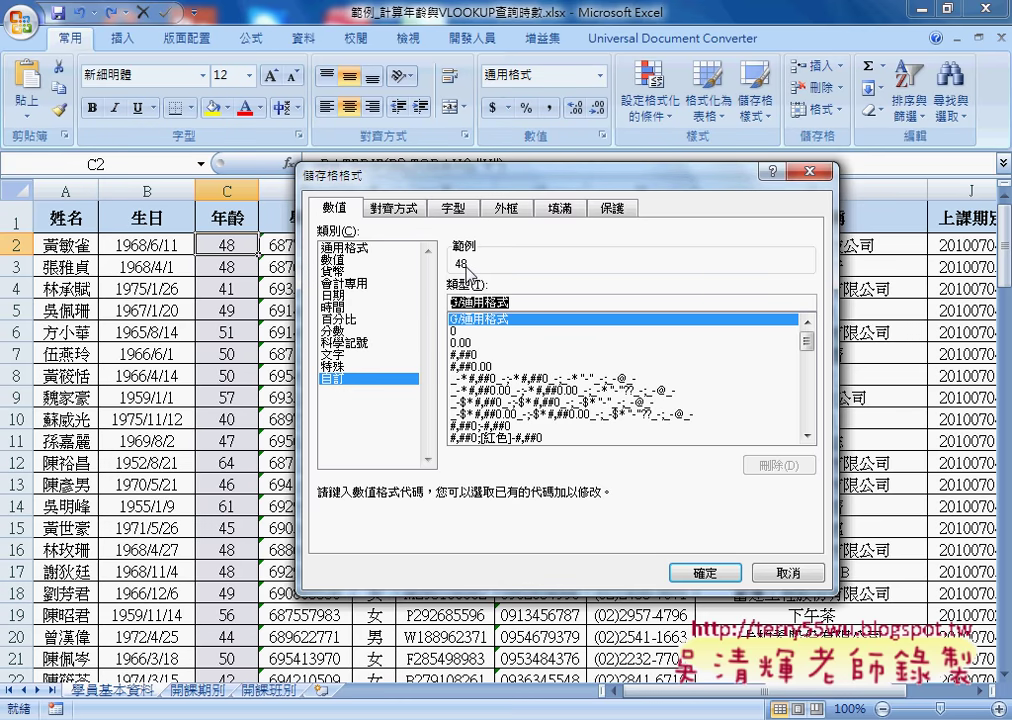
text(0)
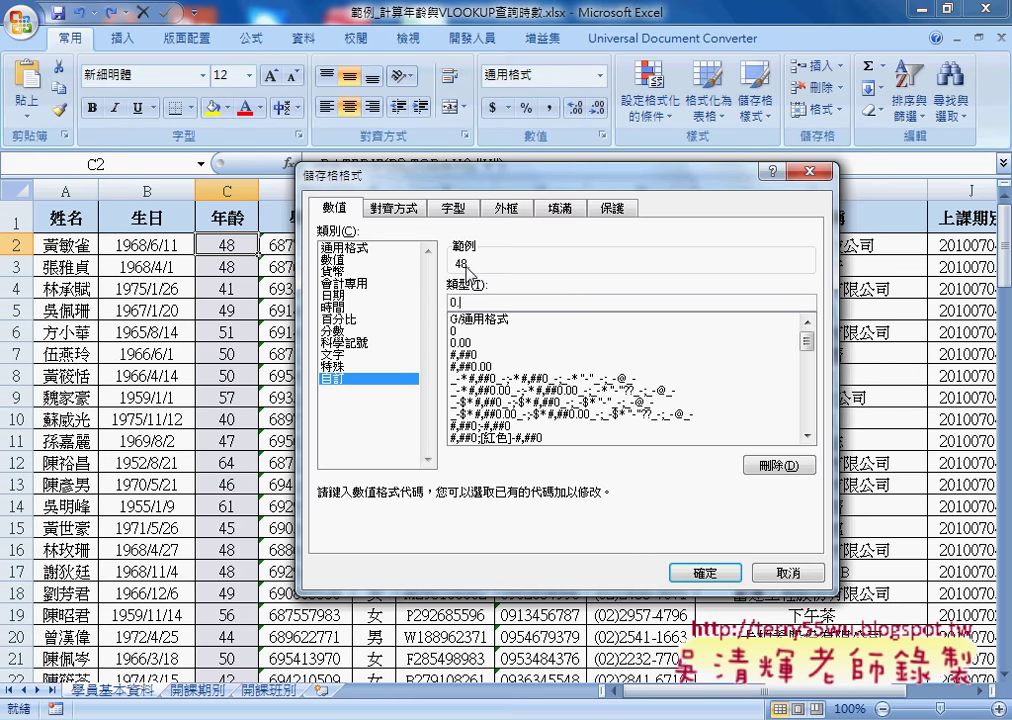
text(.0)
key(BackSpace)
key(BackSpace)
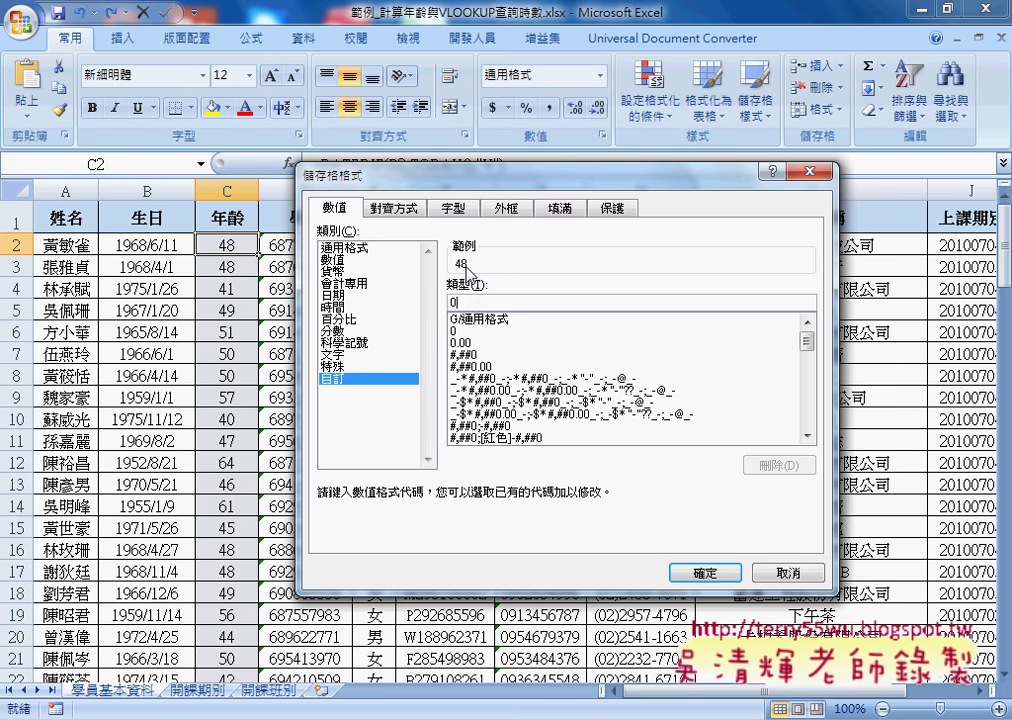
text("")
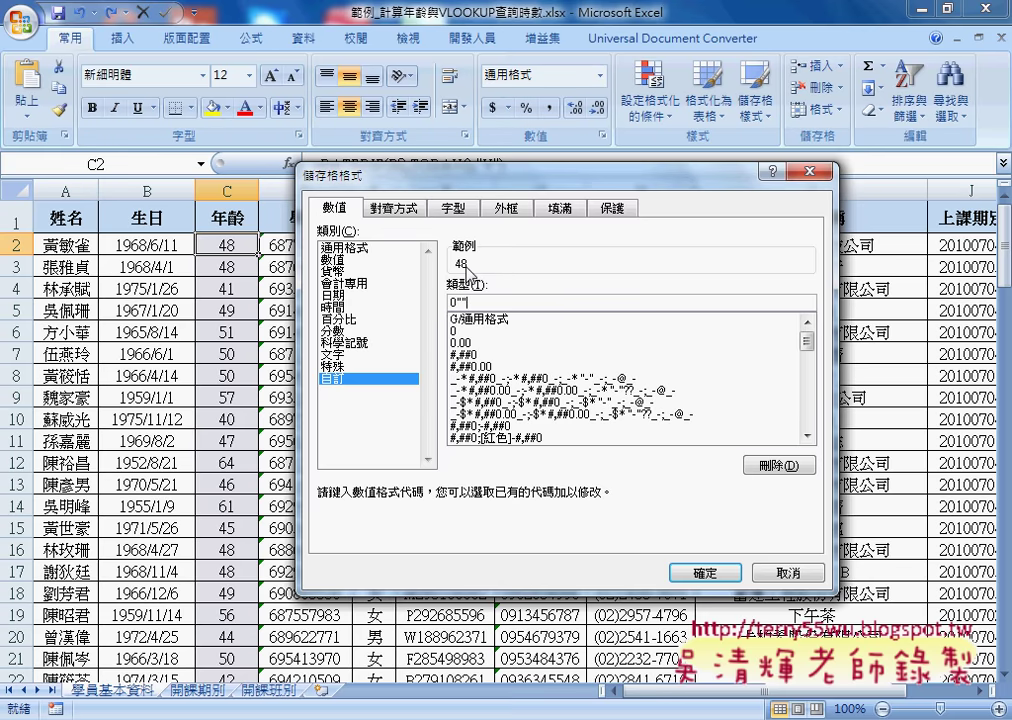
text(歲)
click(702, 571)
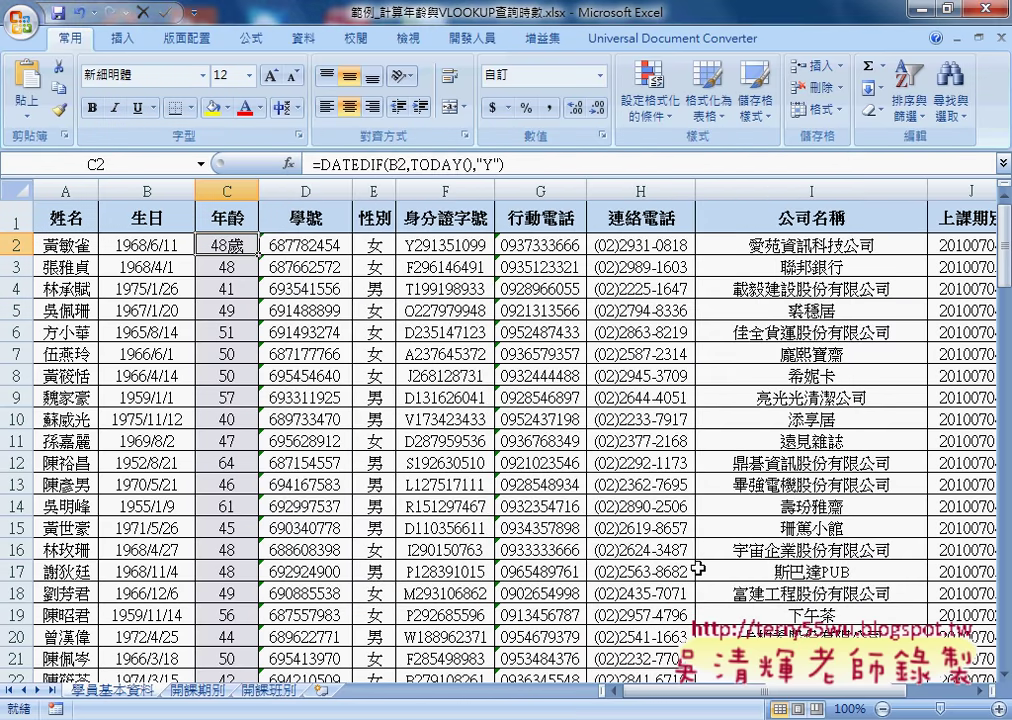
Fill C2's age formula and 歲 format down the whole 年齡 column
double_click(258, 255)
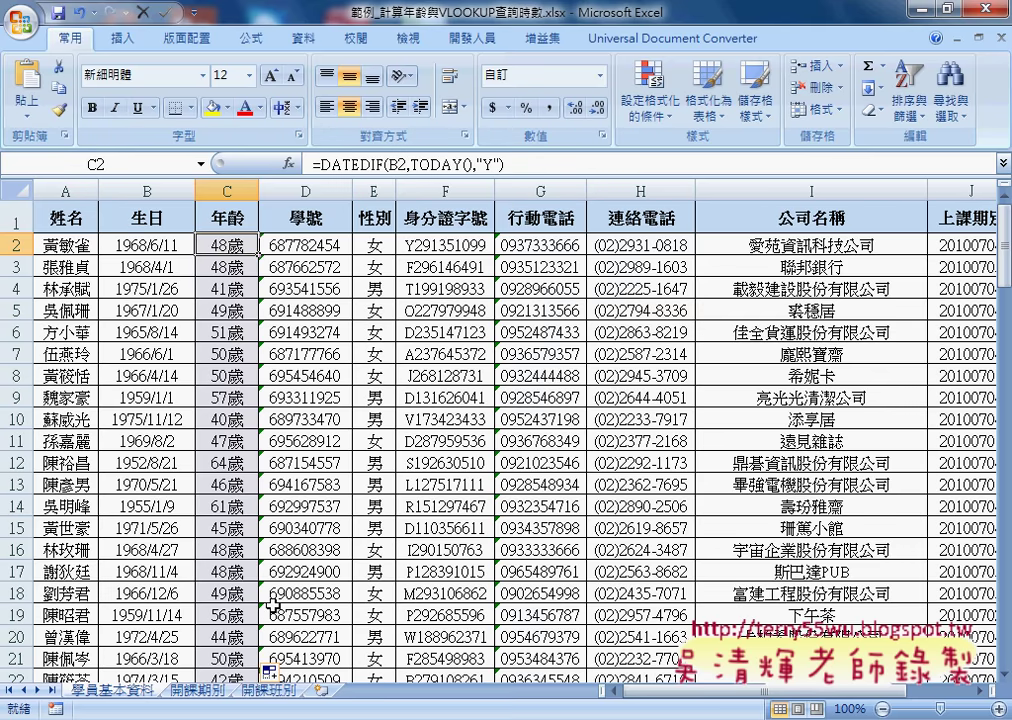
Browse the sheets, then on 開課期別 point out class code C04, its start date and empty end date
click(269, 690)
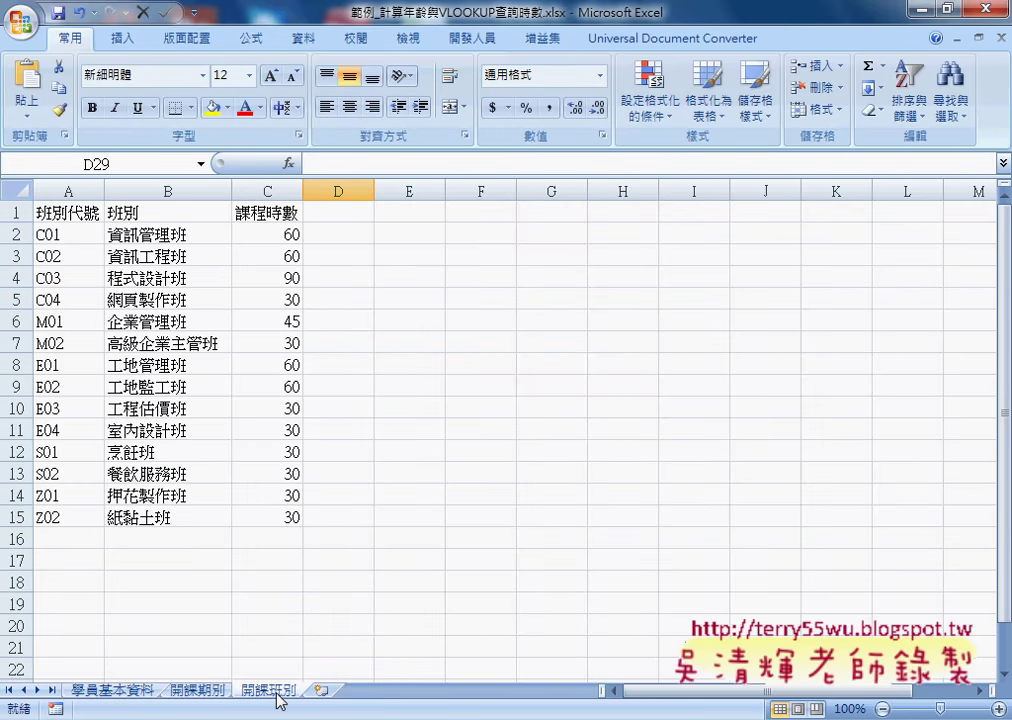
click(201, 693)
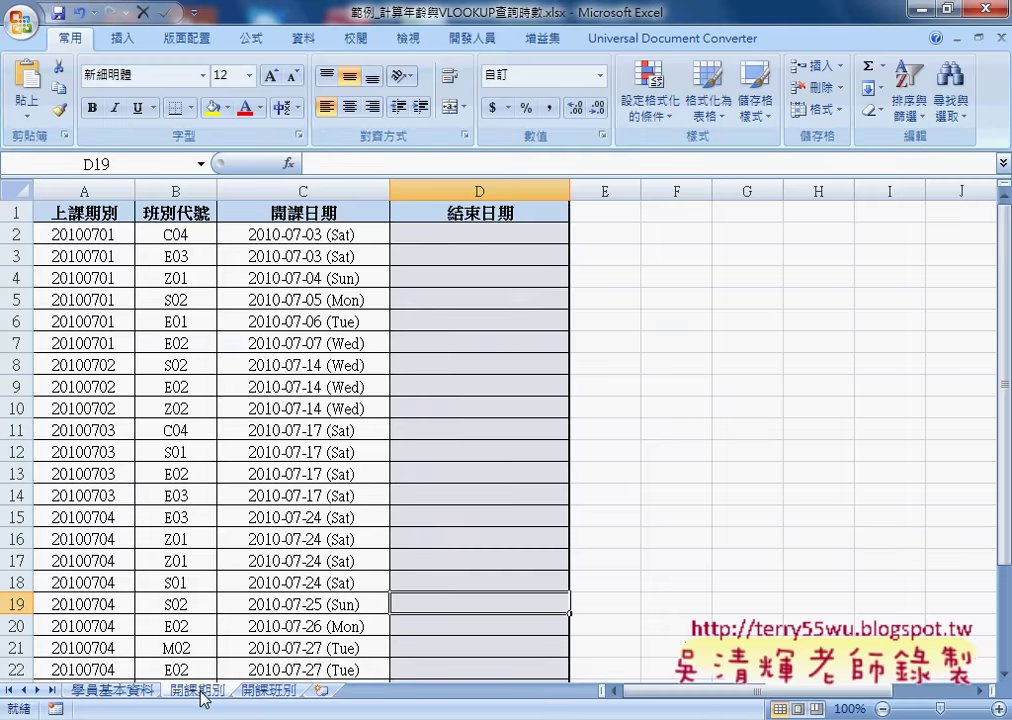
click(115, 690)
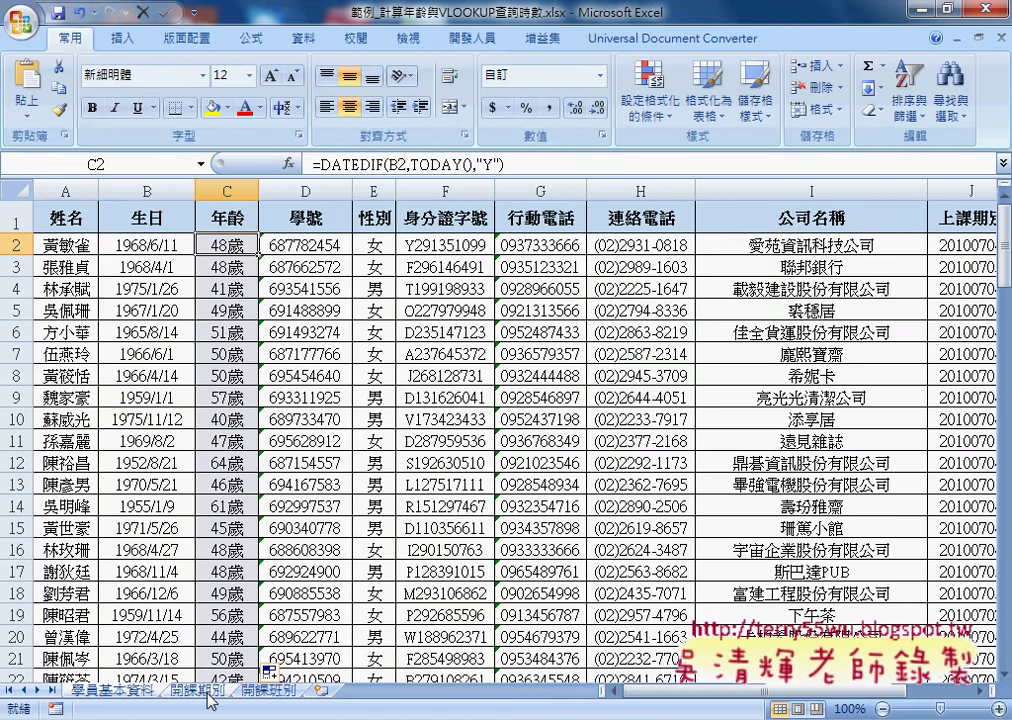
click(211, 693)
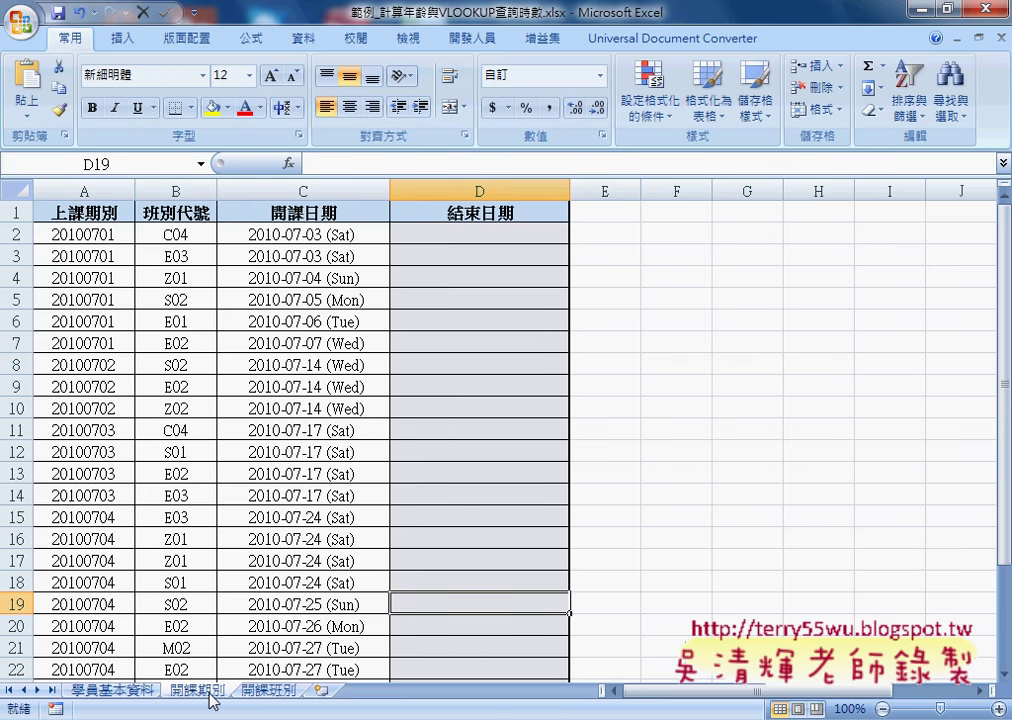
click(203, 235)
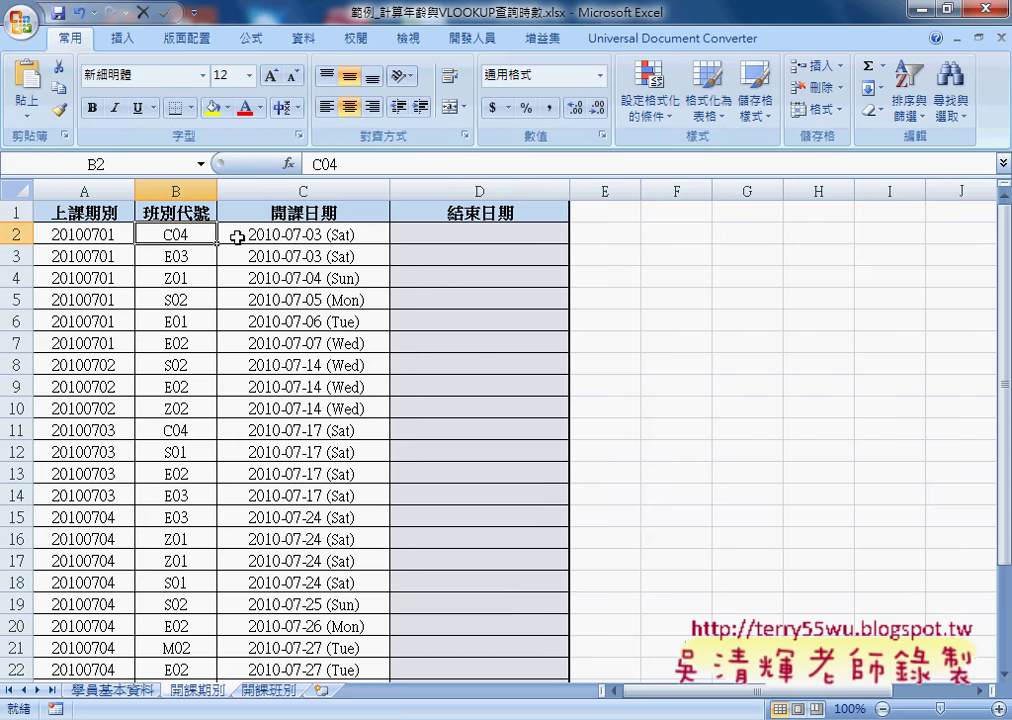
click(355, 234)
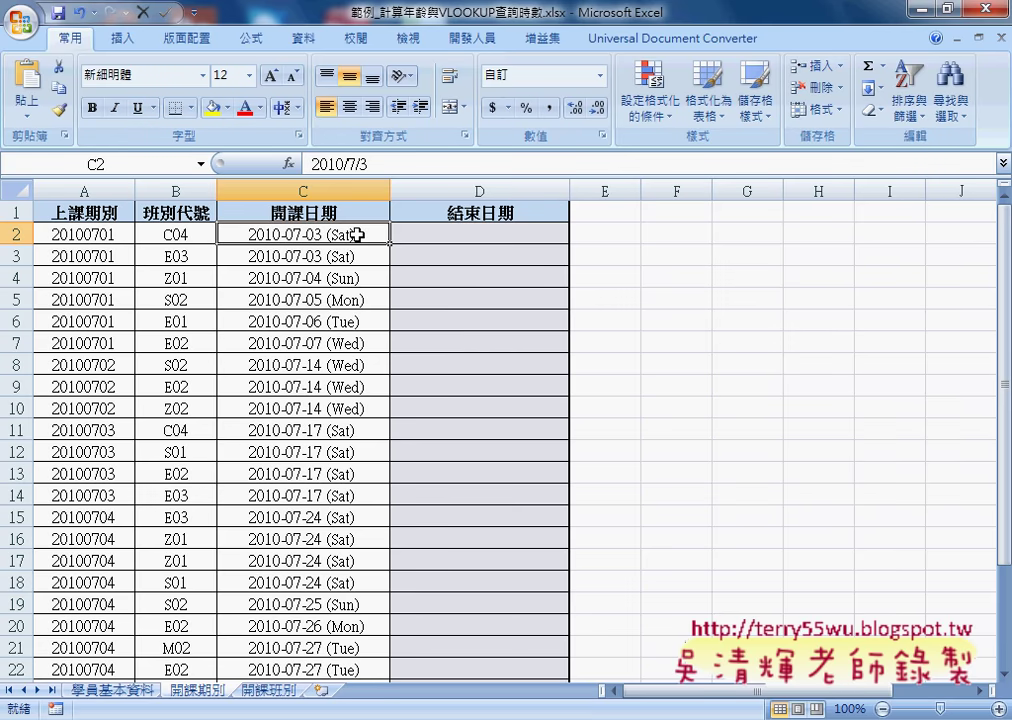
click(456, 235)
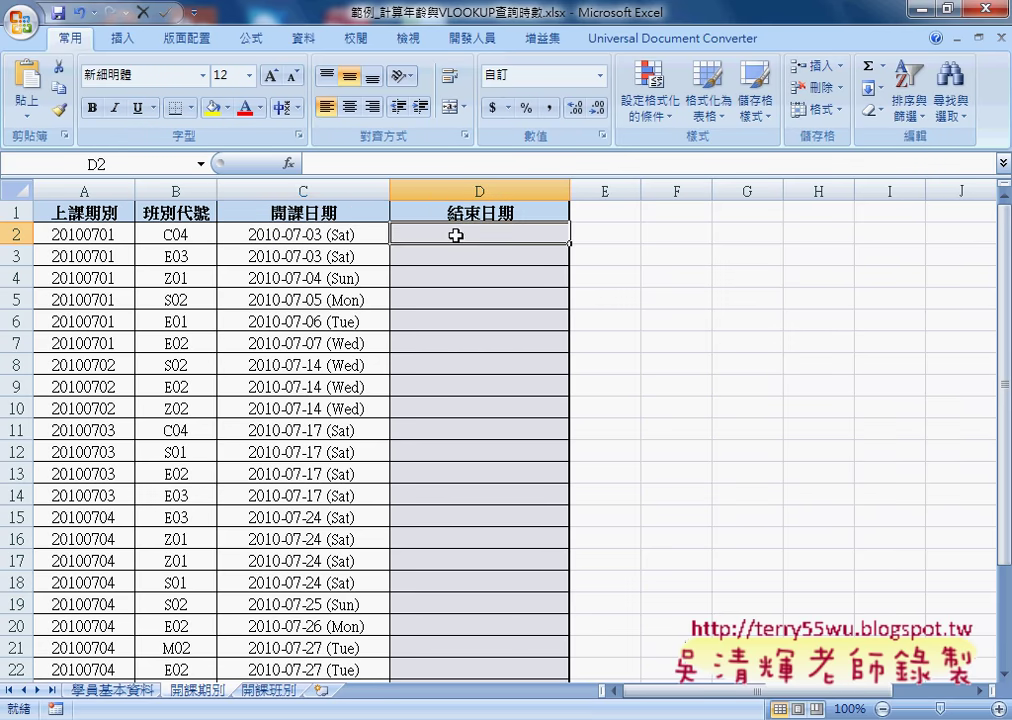
click(199, 233)
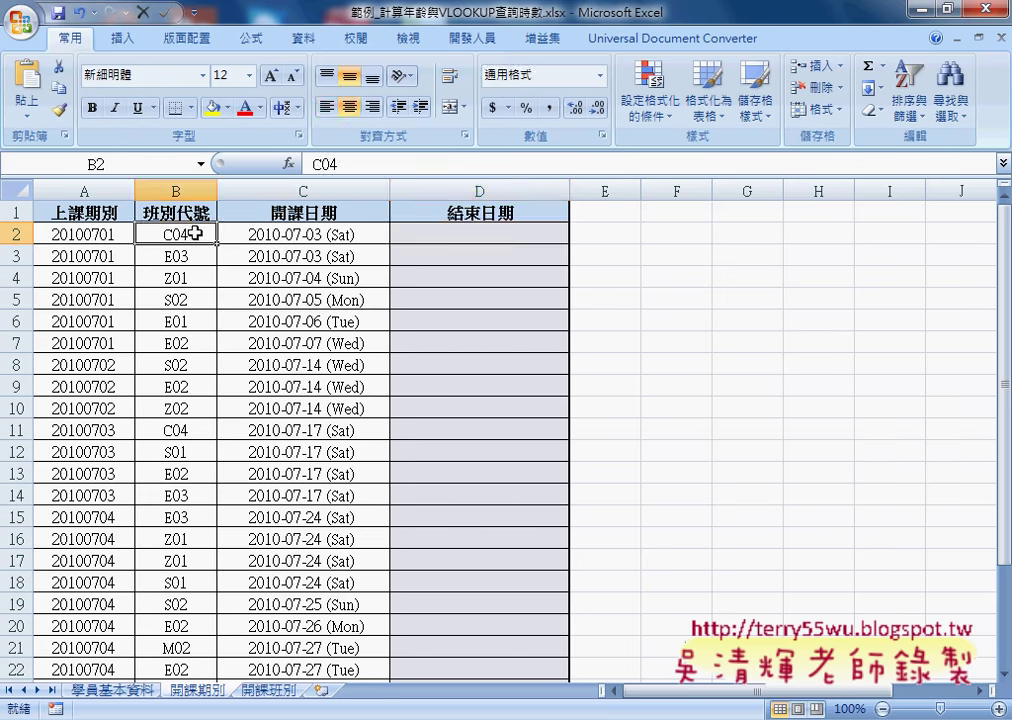
Look up C04's 30 course hours on 開課班別, then return to end date D2
click(272, 690)
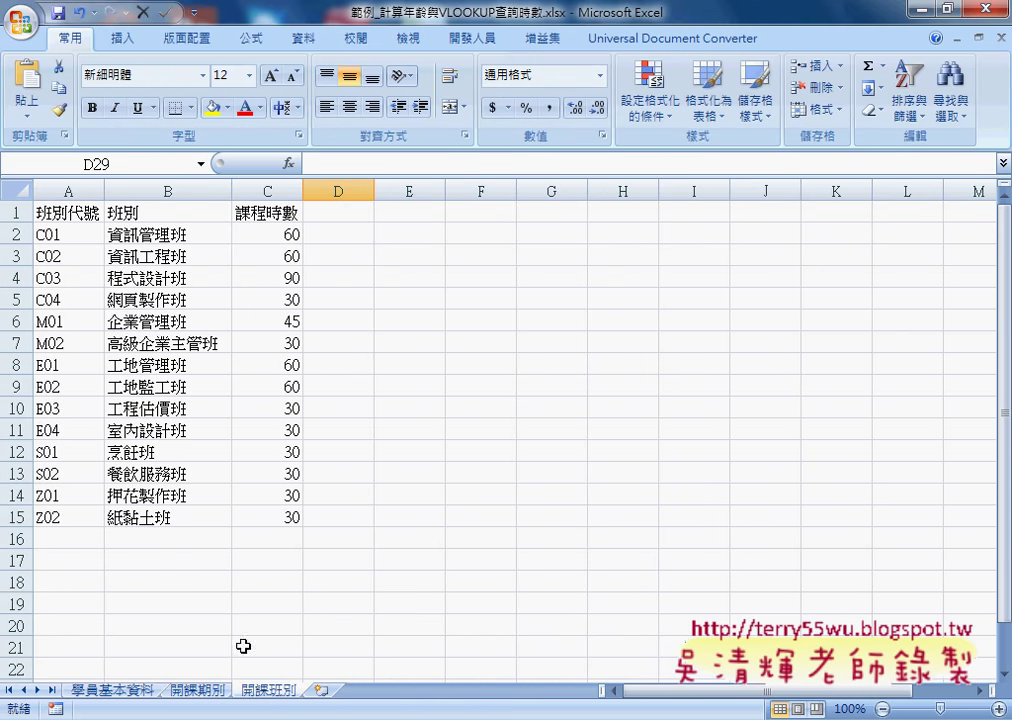
click(78, 300)
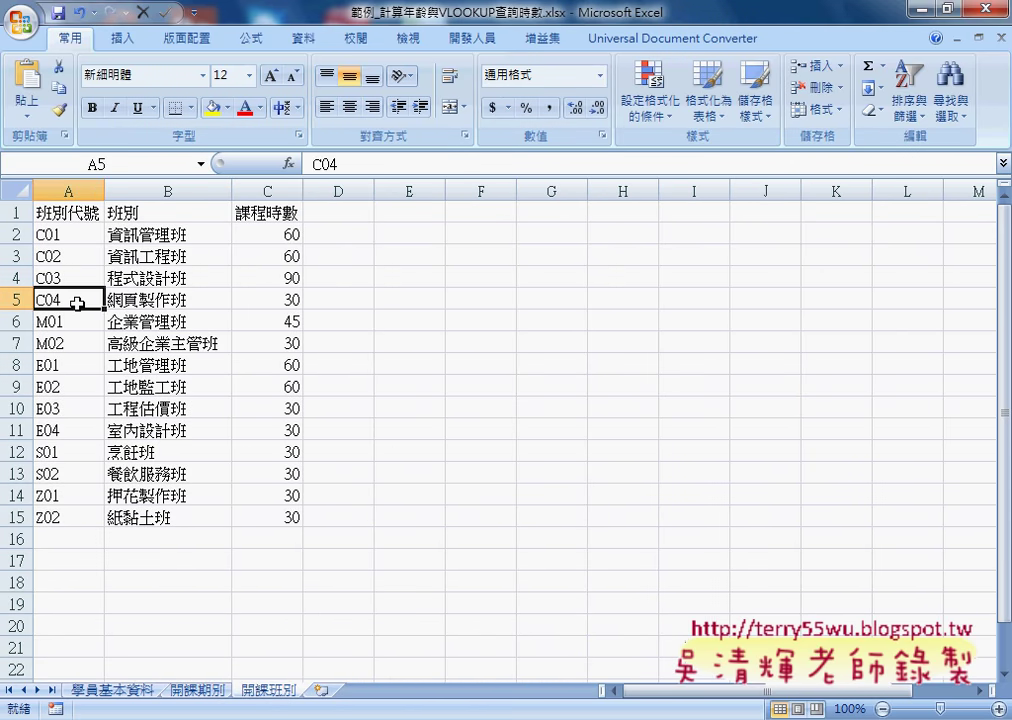
click(287, 300)
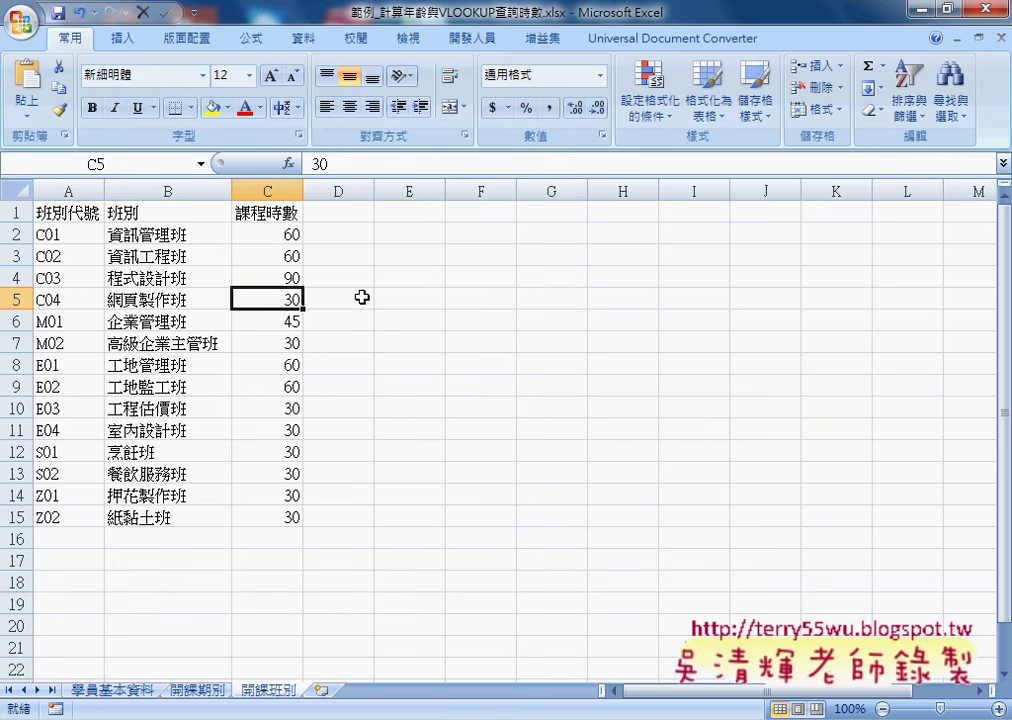
click(200, 690)
click(484, 237)
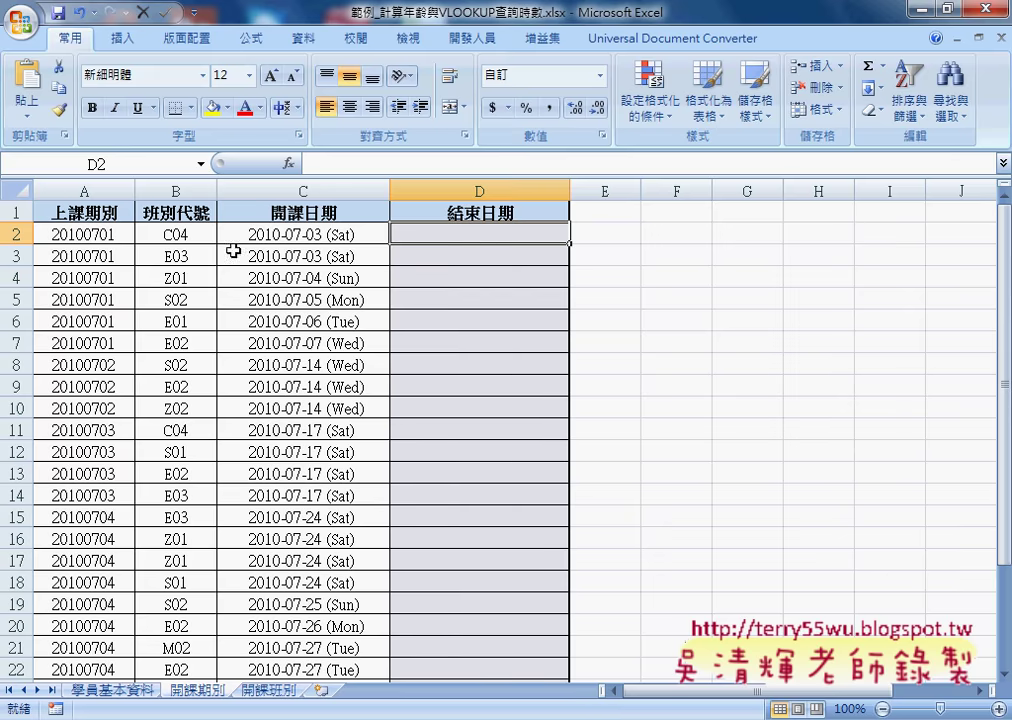
click(194, 233)
Recheck C04's 30 hours and relate them to start date 2010/7/3 and end date D2
click(284, 690)
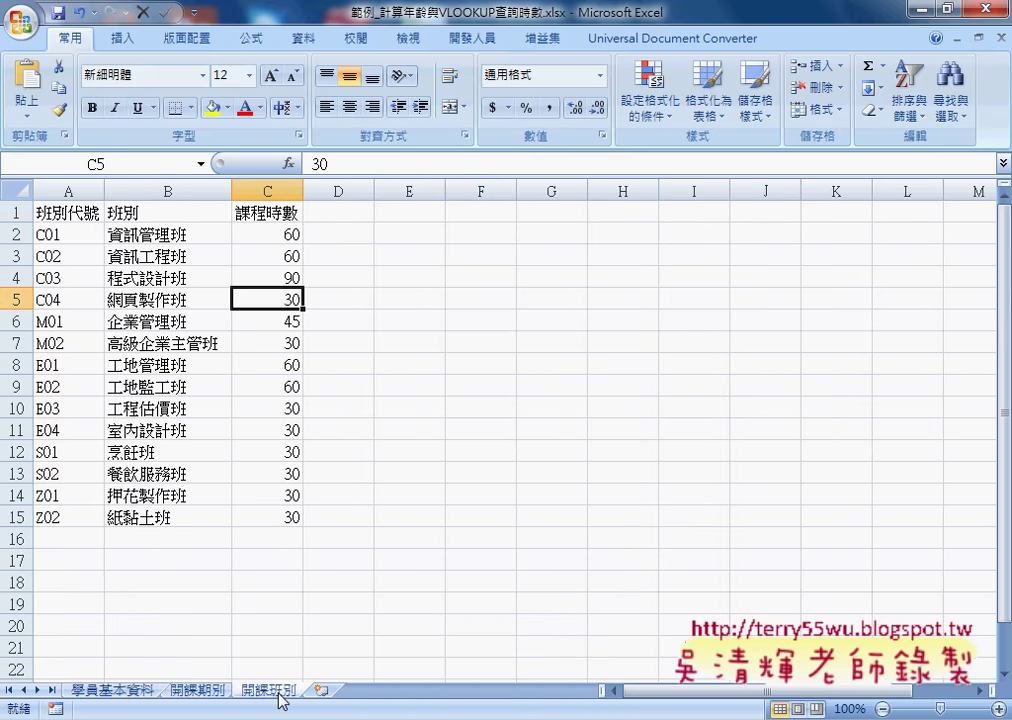
click(70, 300)
click(262, 302)
click(200, 690)
click(322, 241)
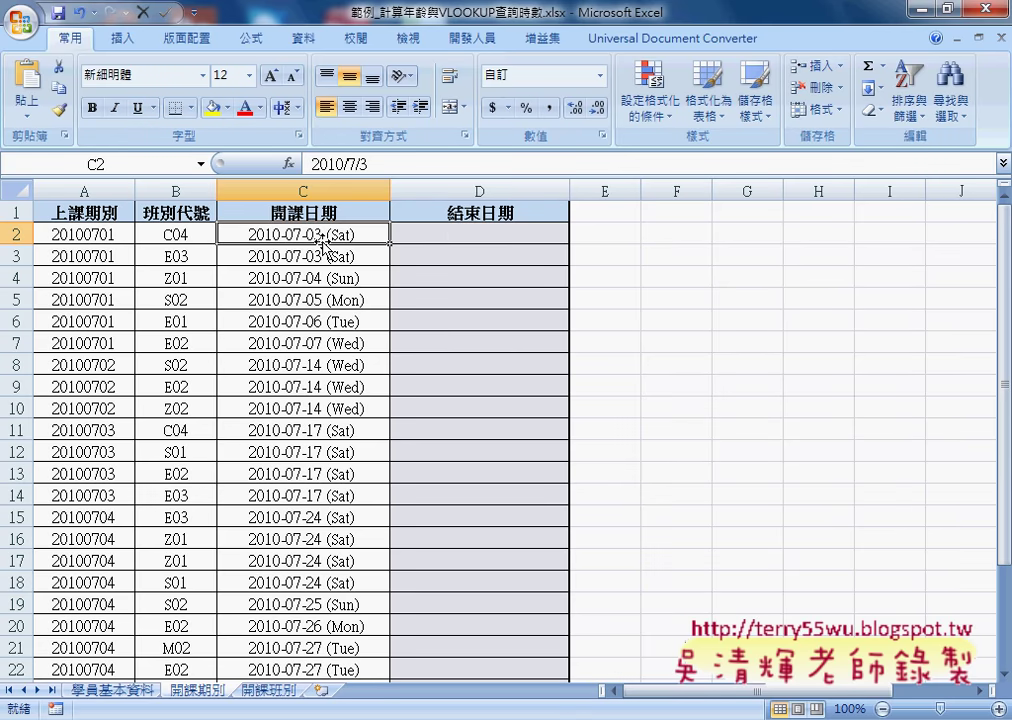
click(456, 236)
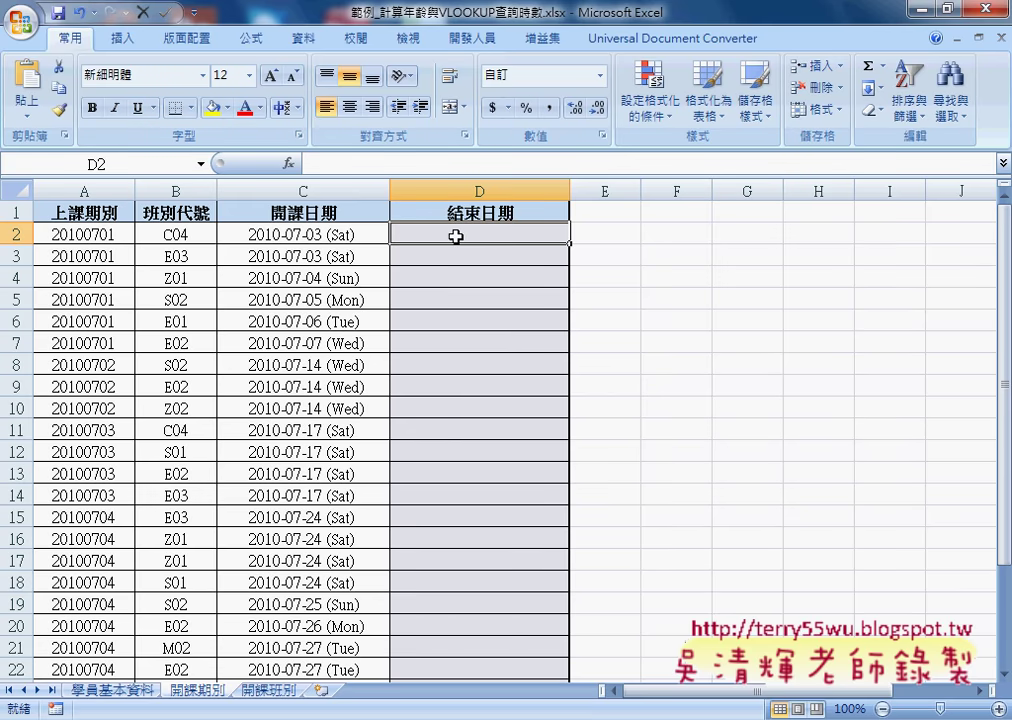
click(190, 236)
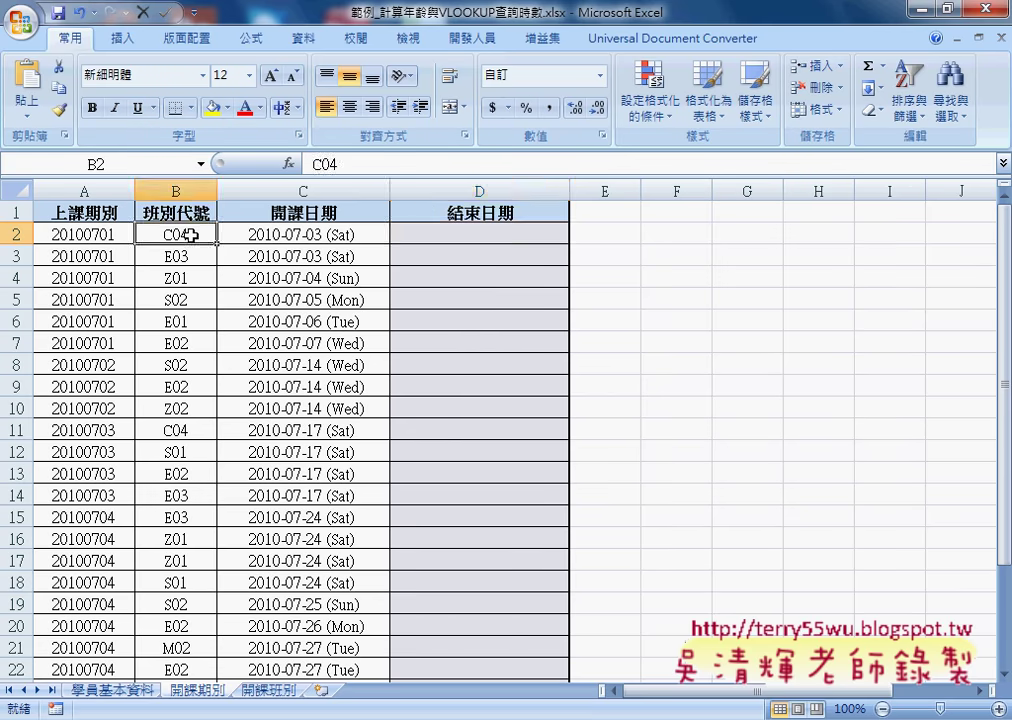
Select the course hours C2:C15 on 開課班別, then return to the 開課期別 start date
click(268, 690)
drag(278, 238, 271, 515)
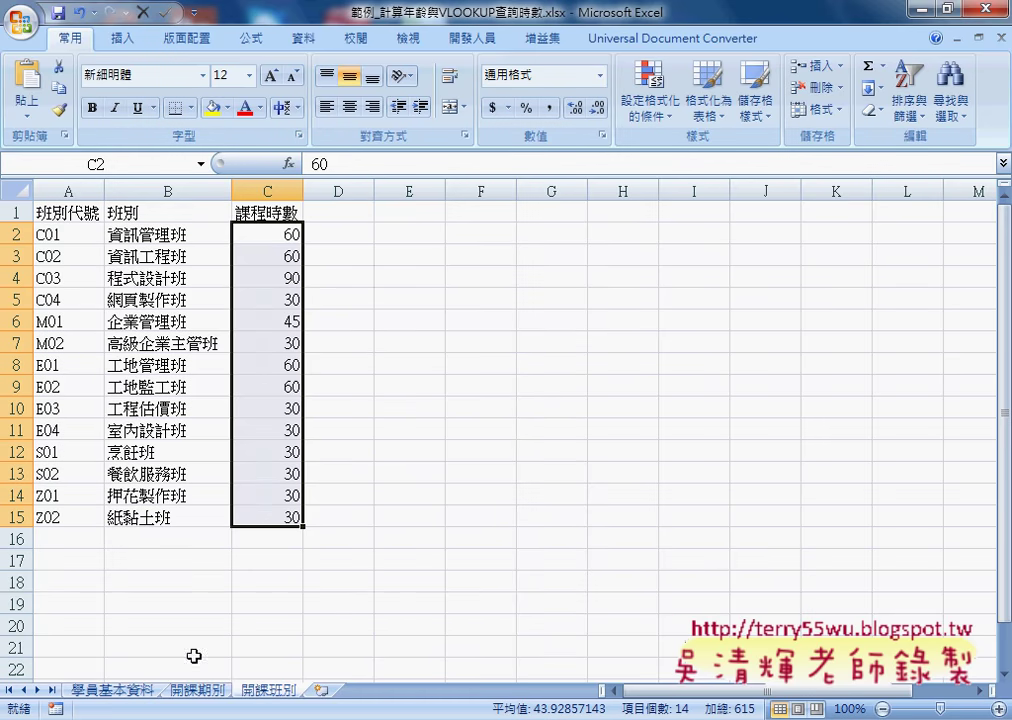
click(199, 692)
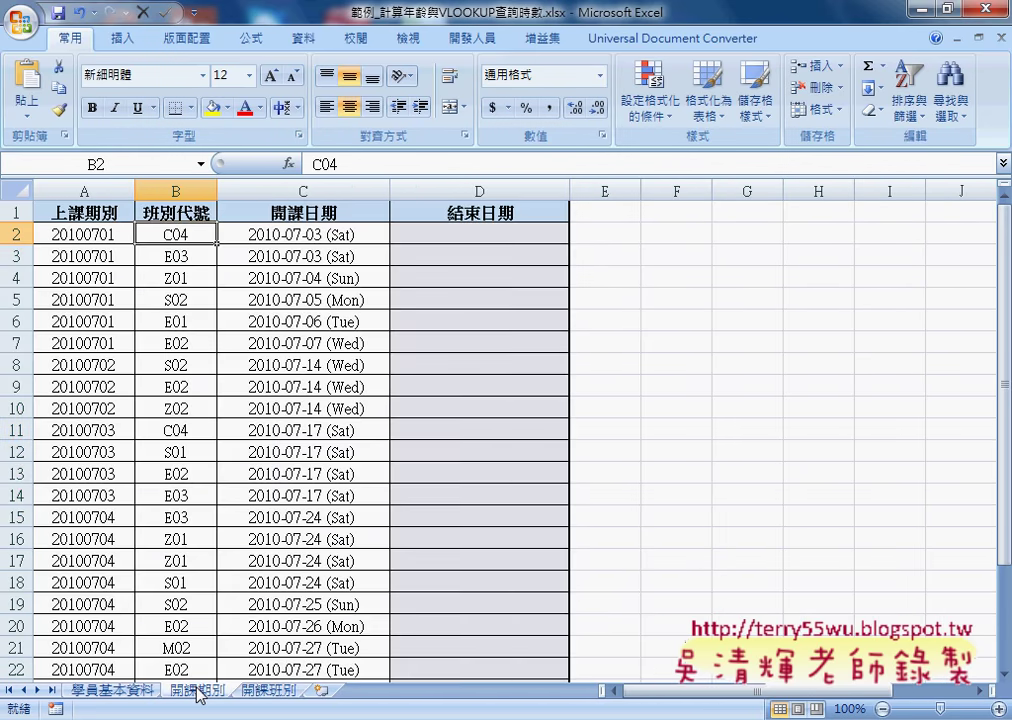
click(352, 232)
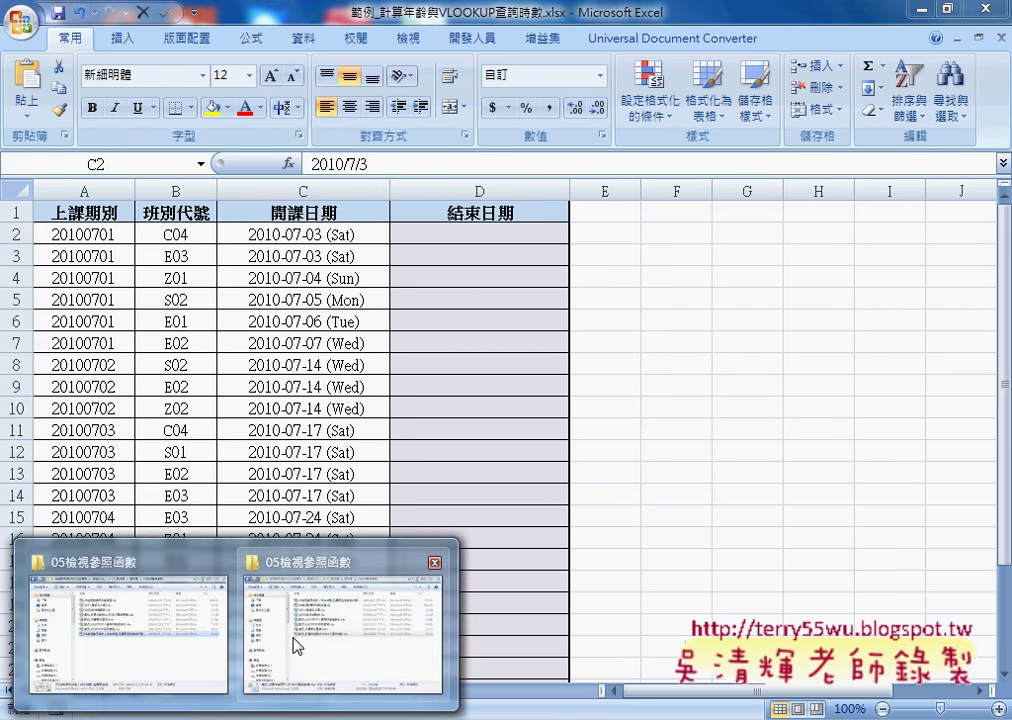
Bring the 05檢視參照函數 Explorer window forward and reopen 範例_計算年齡與VLOOKUP查詢時數.xlsx
click(294, 643)
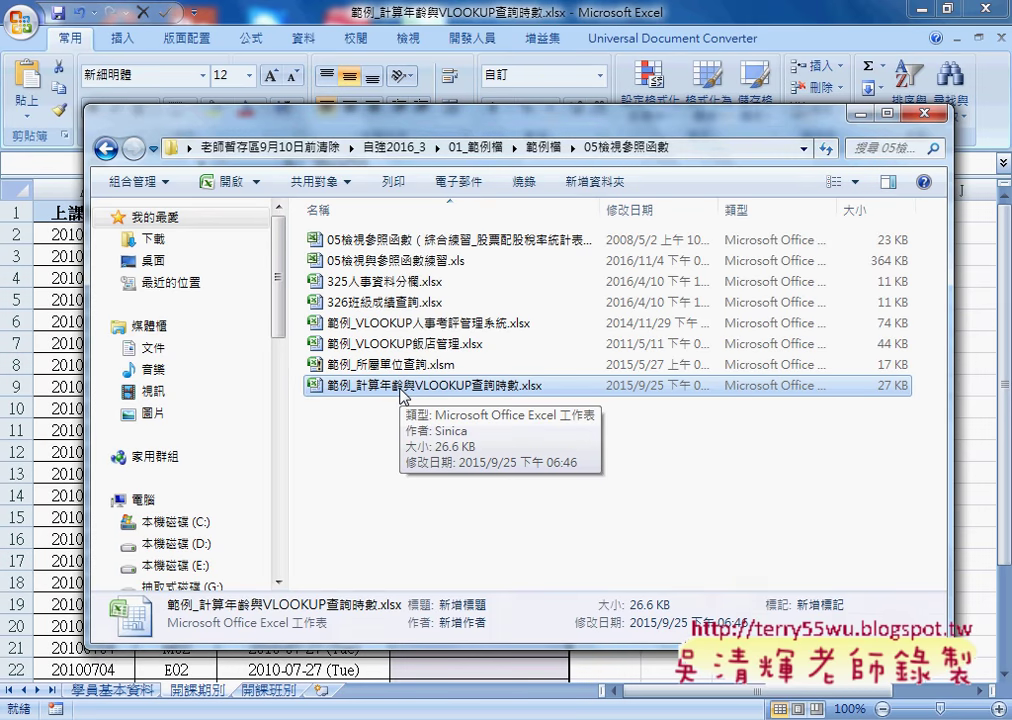
double_click(400, 386)
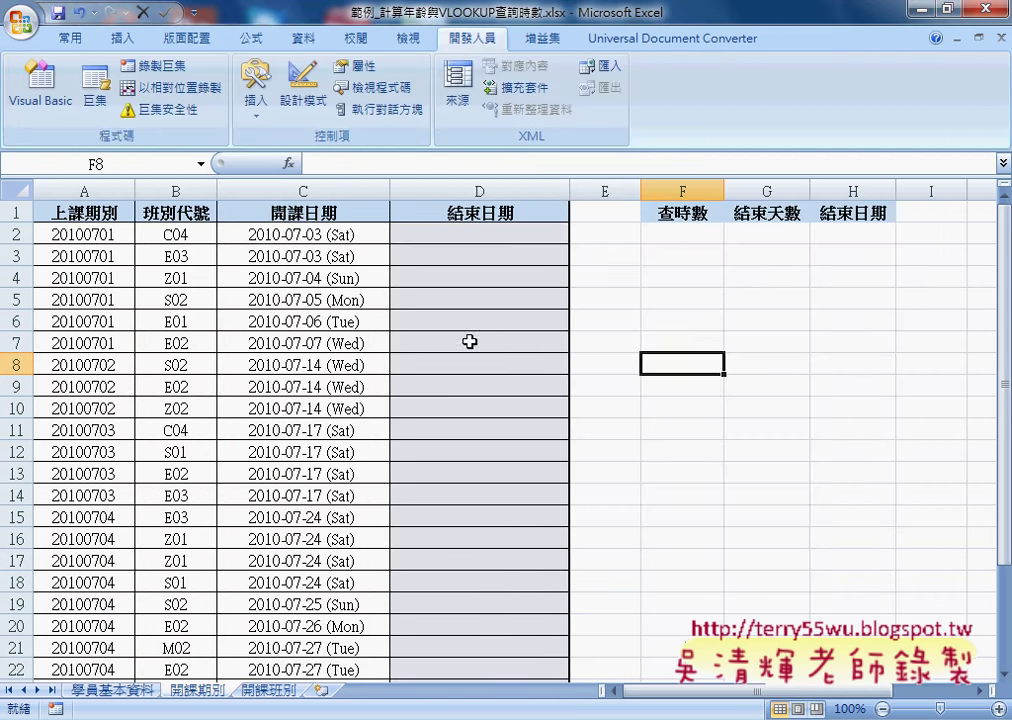
Inspect row 2 of 開課期別 (F2, C2, B2) and check C04's 30 course hours on 開課班別
click(501, 236)
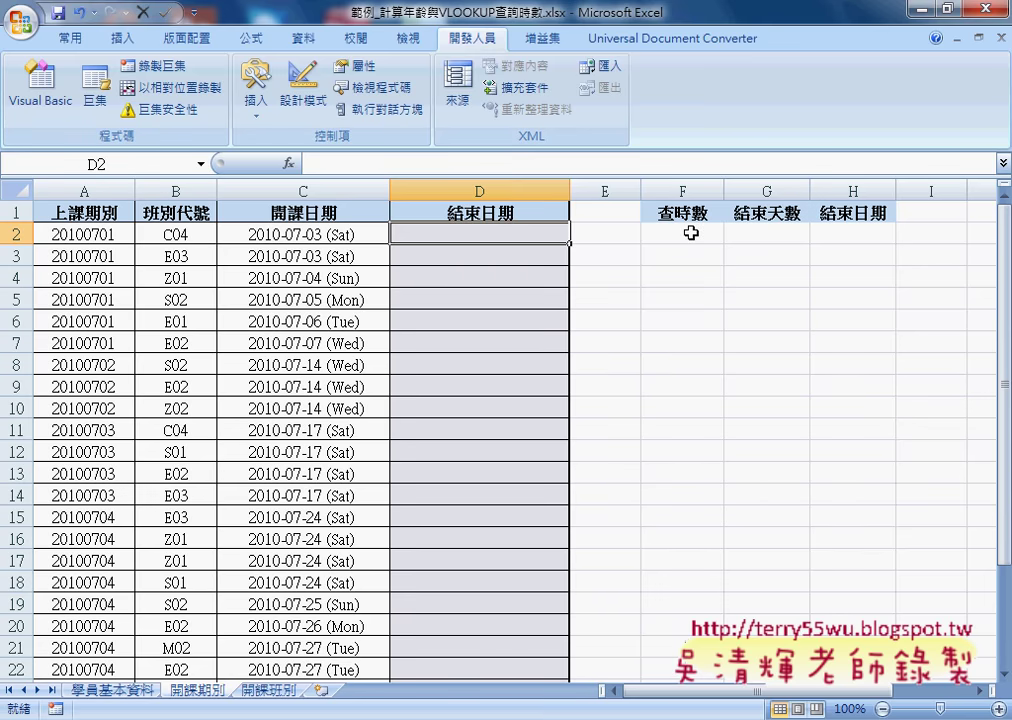
click(700, 240)
click(334, 236)
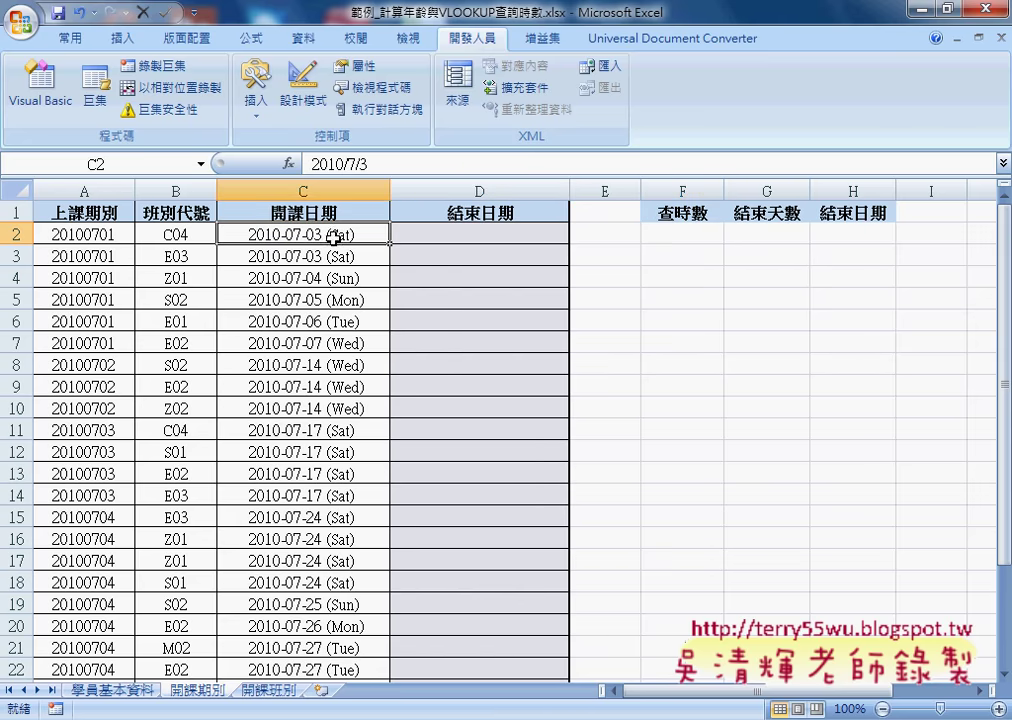
click(694, 239)
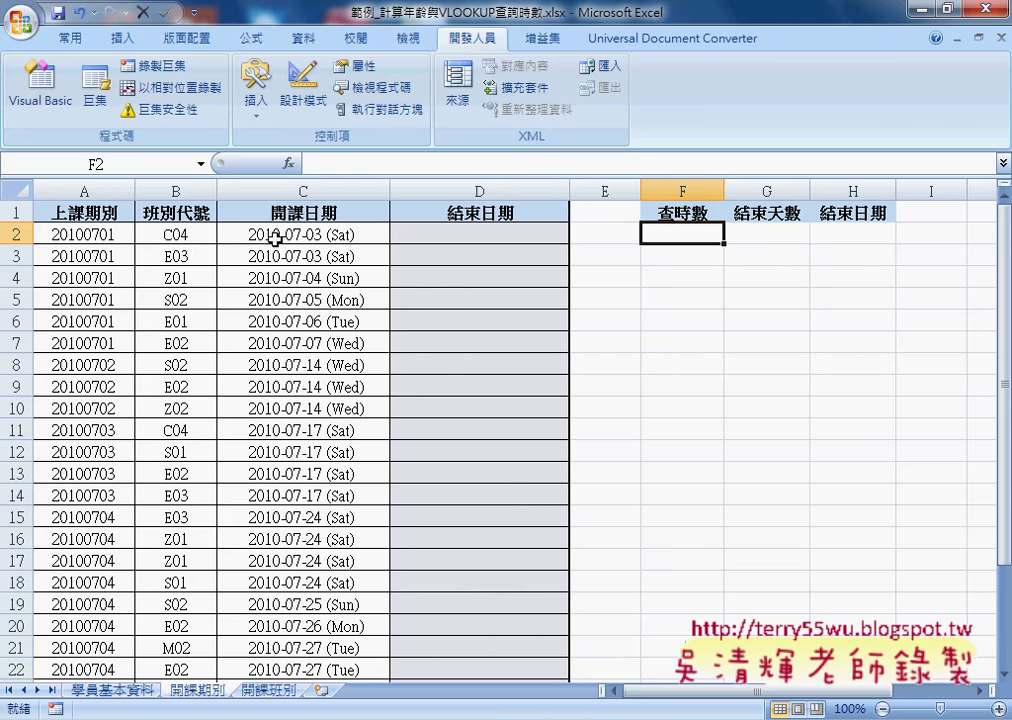
click(195, 237)
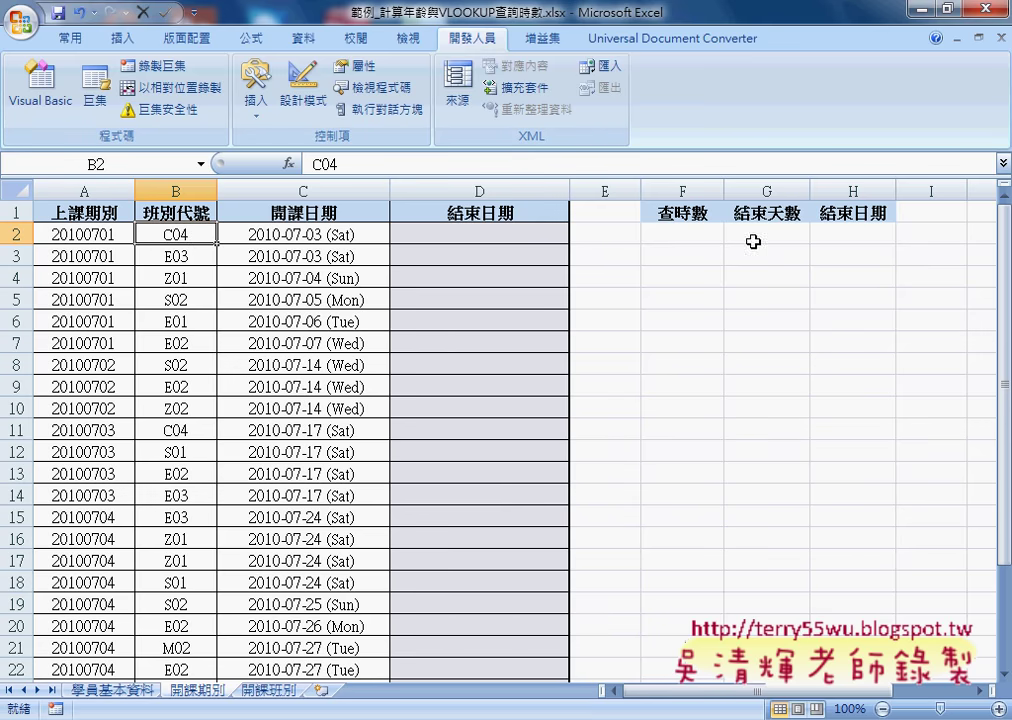
click(268, 690)
click(291, 300)
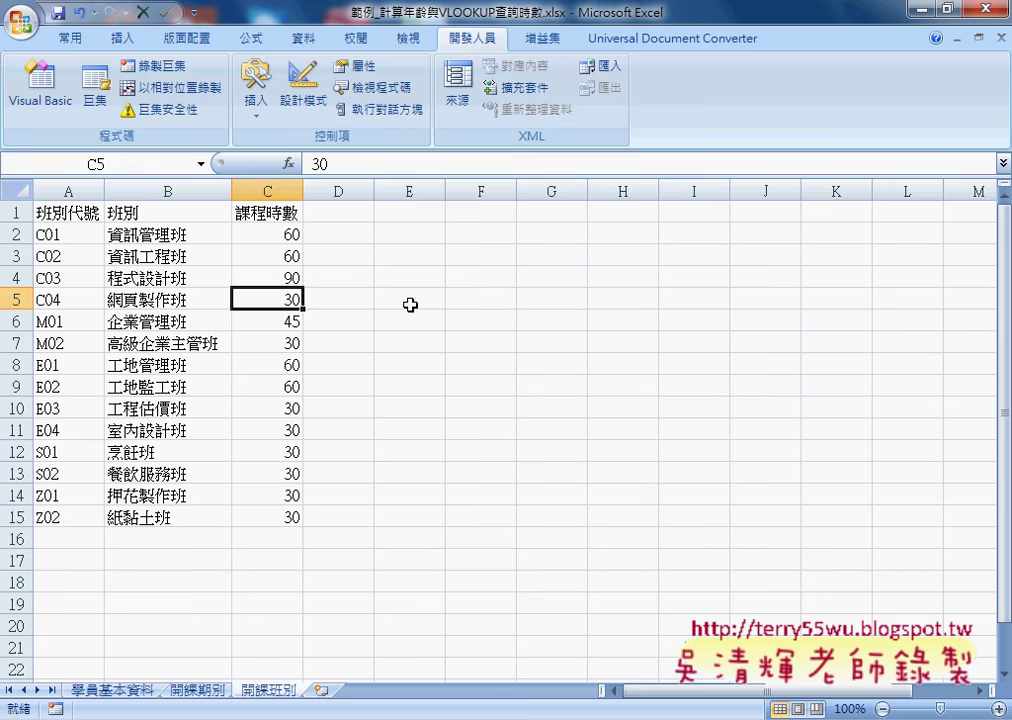
Back on 開課期別, review cells C2, G2, H2 and F2, then switch to the 開課班別 sheet
click(197, 690)
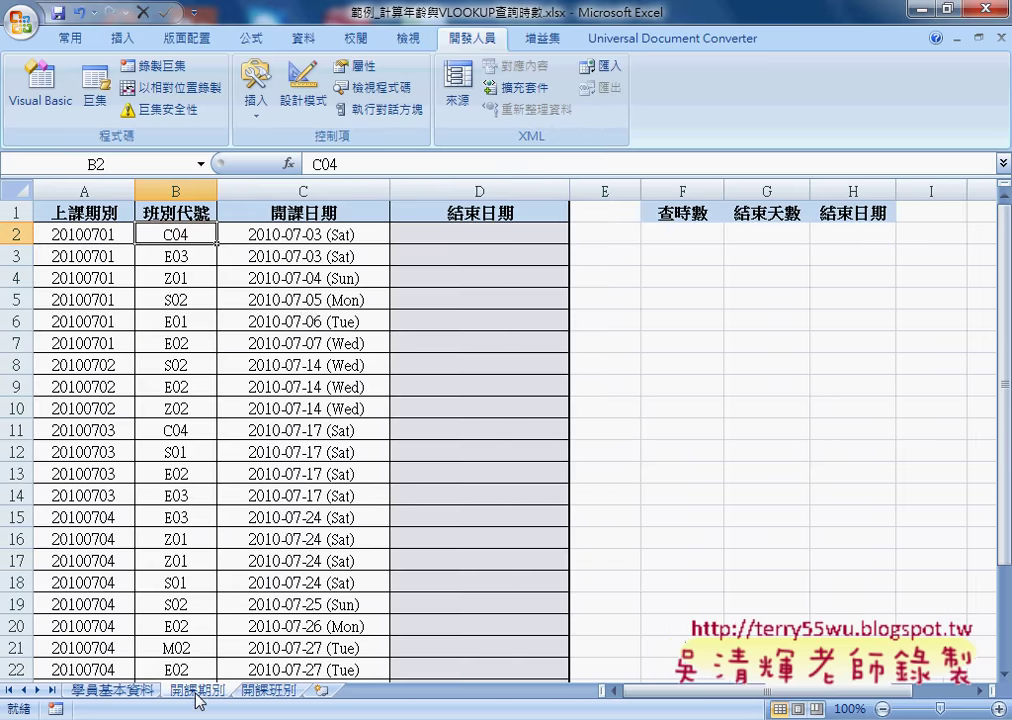
click(333, 236)
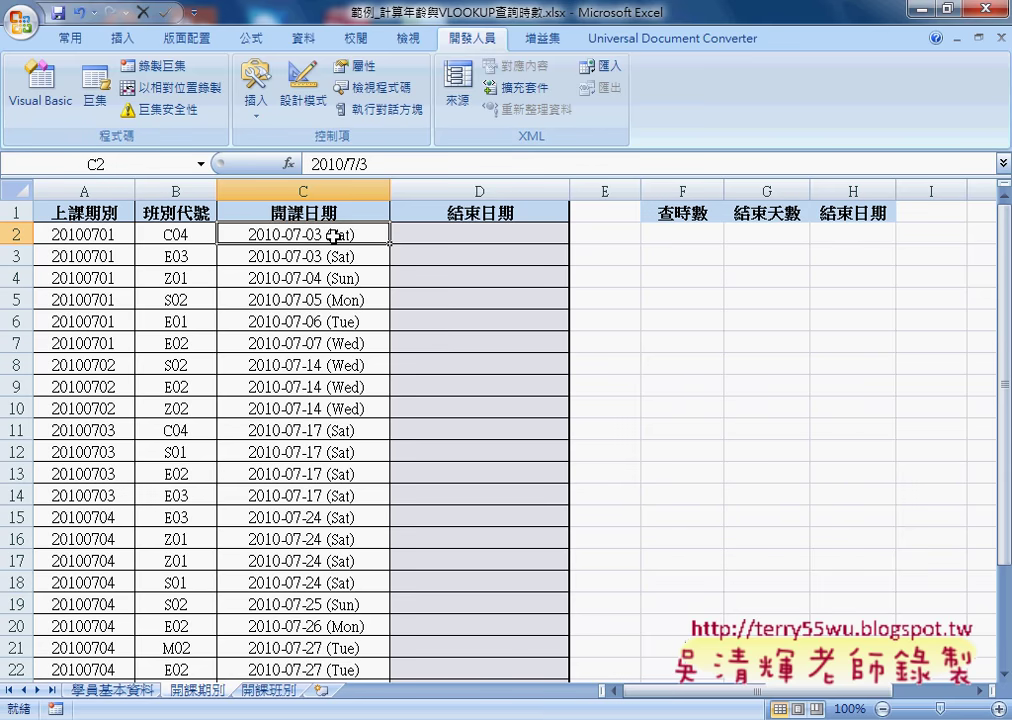
click(771, 230)
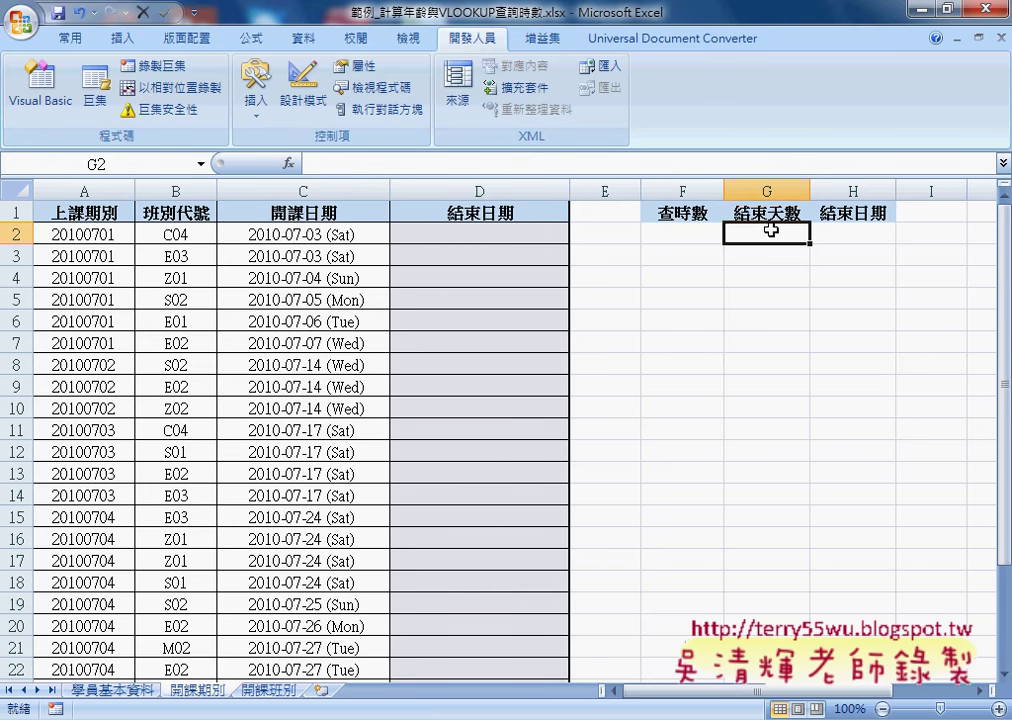
click(853, 236)
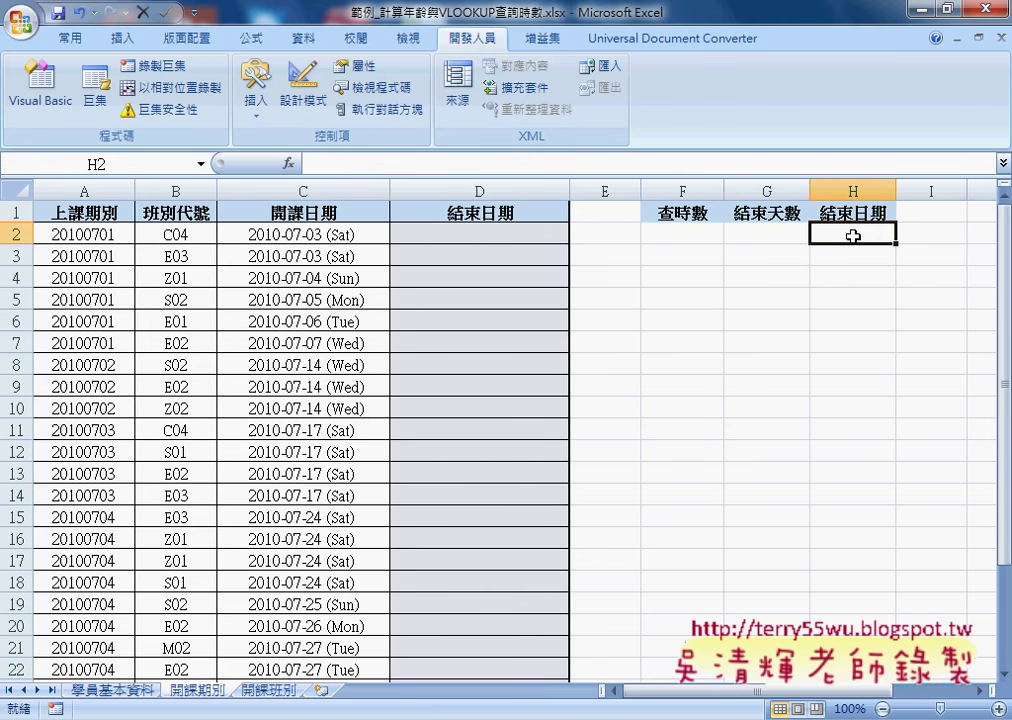
click(690, 238)
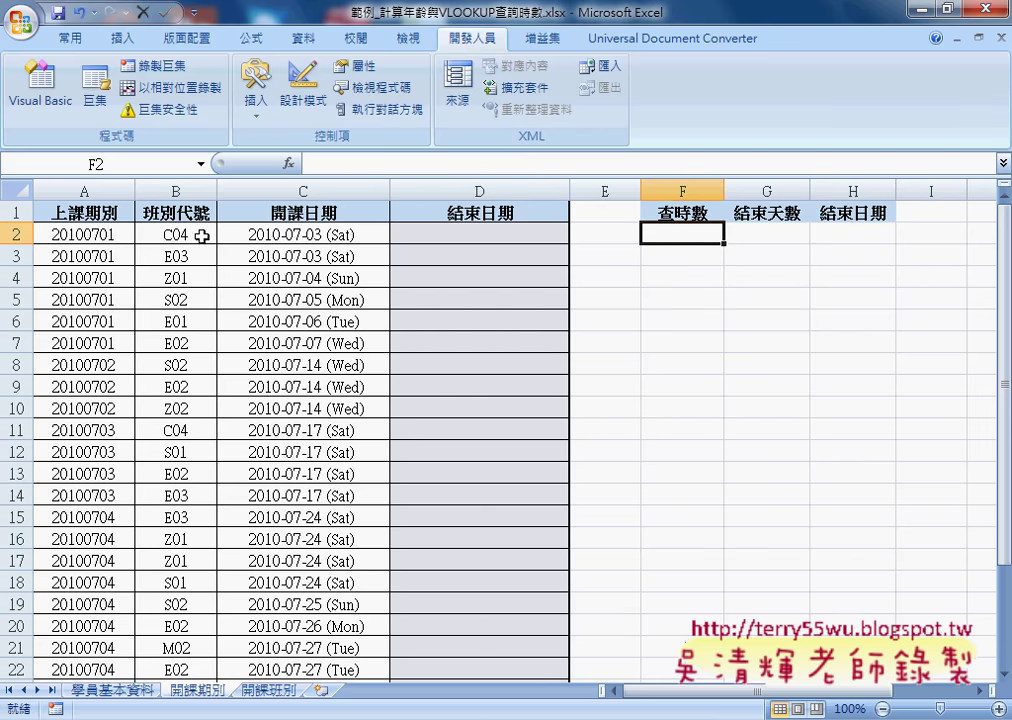
click(276, 692)
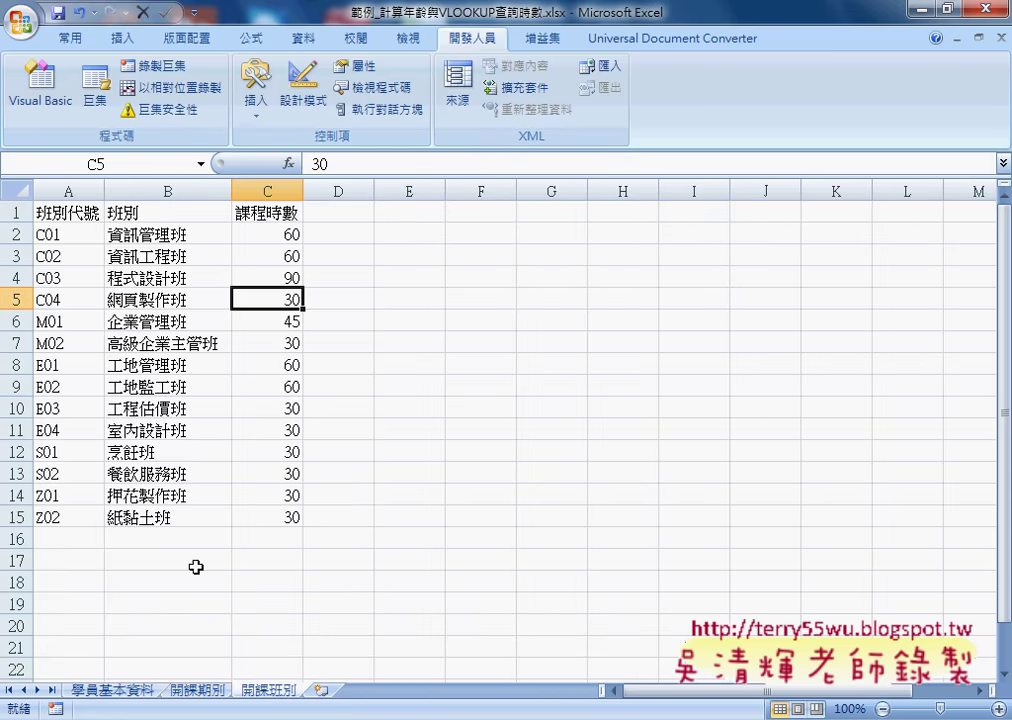
Define A2:C15 as the named range 開課班別 via the Name Box, then return to 開課期別
double_click(266, 692)
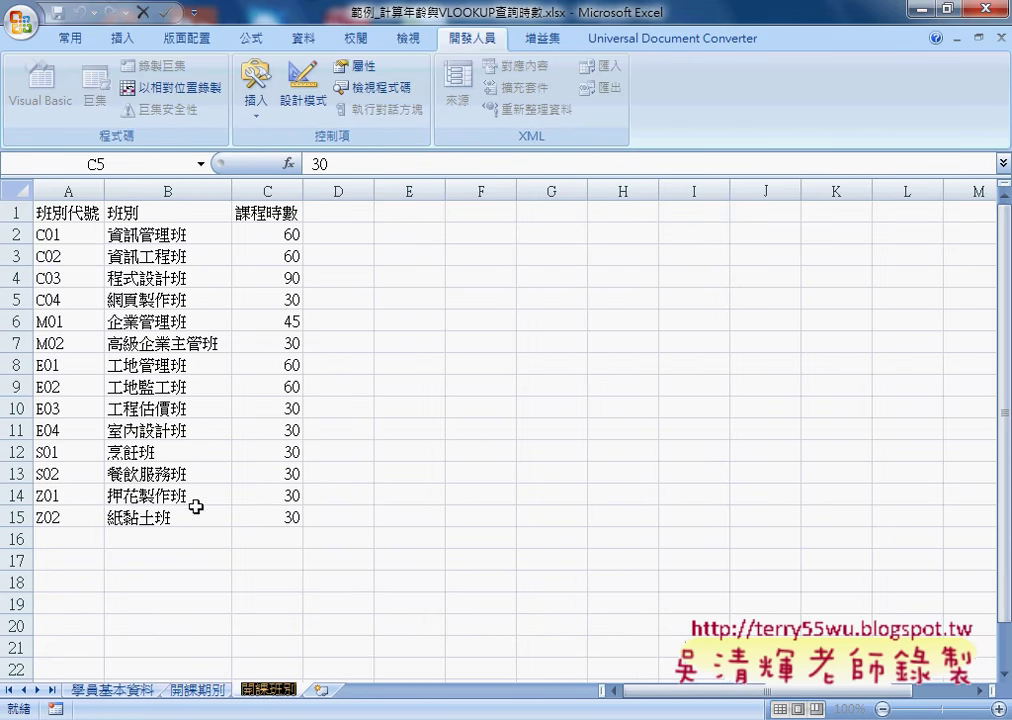
mouse_move(68, 235)
mouse_down()
mouse_move(273, 473)
mouse_move(287, 517)
mouse_up()
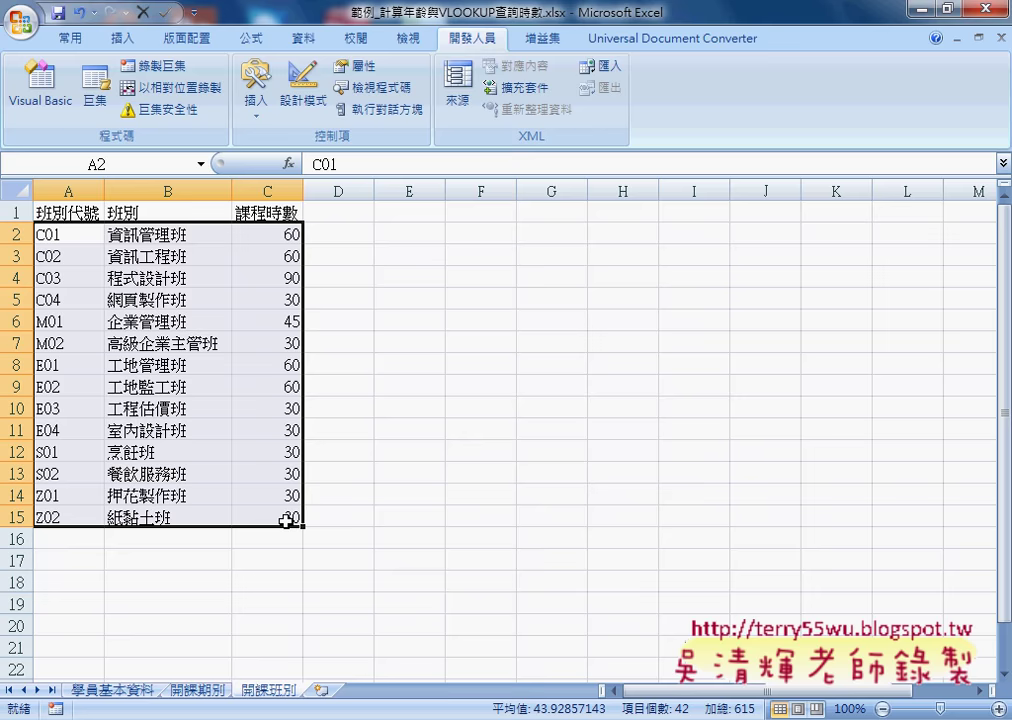
click(118, 169)
text(開課班別)
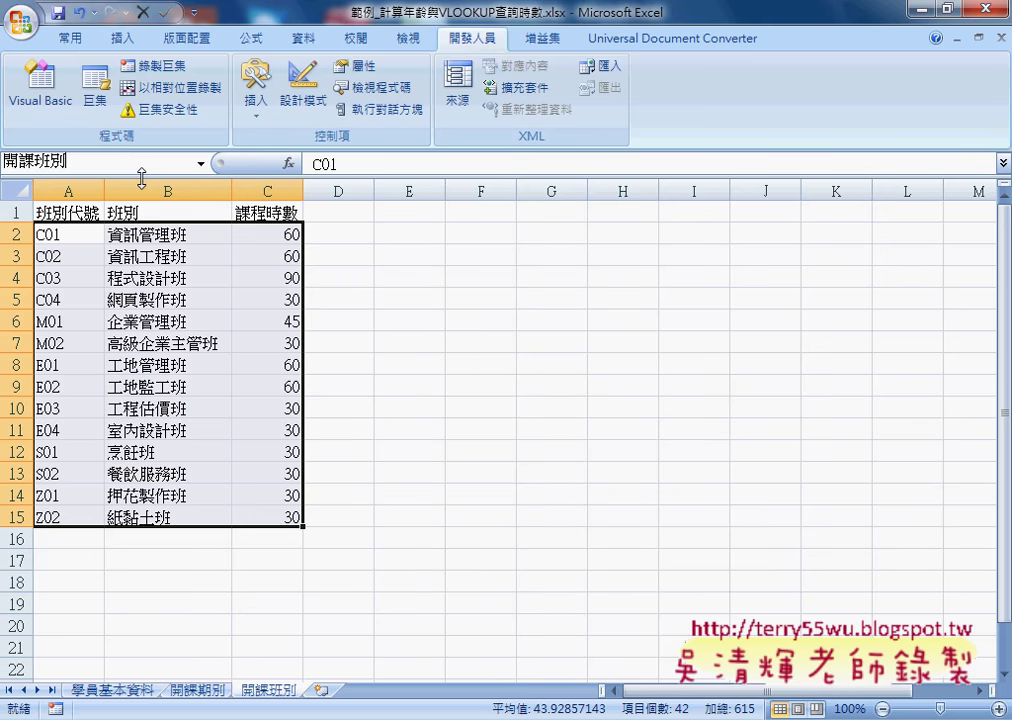
key(Return)
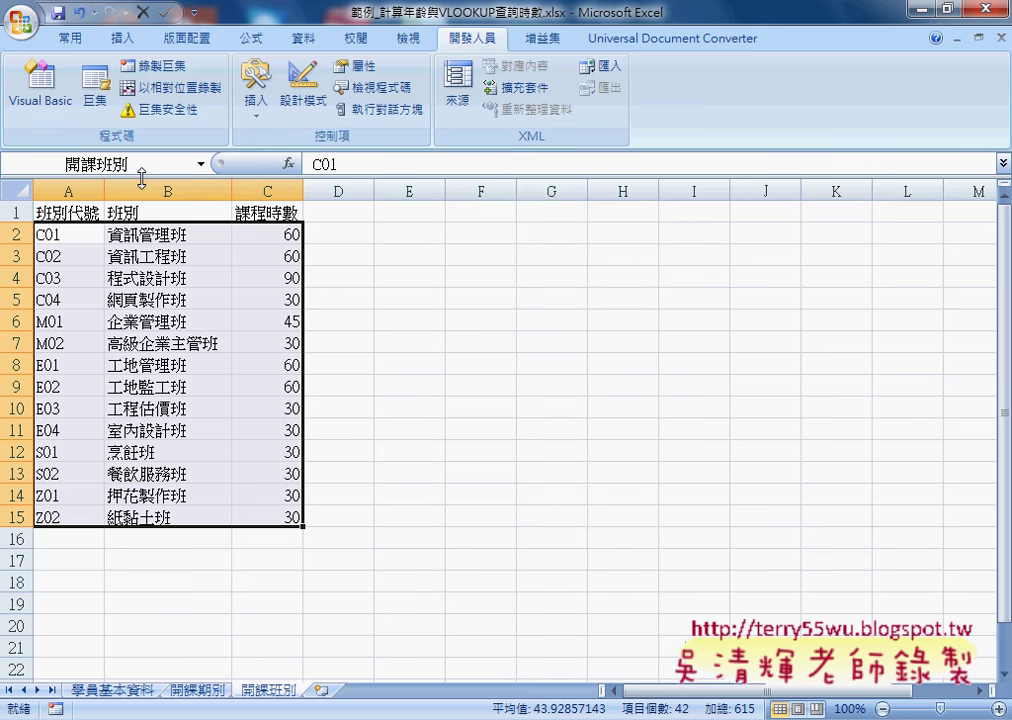
click(199, 690)
Insert the VLOOKUP function into F2 from the Lookup & Reference category
click(289, 163)
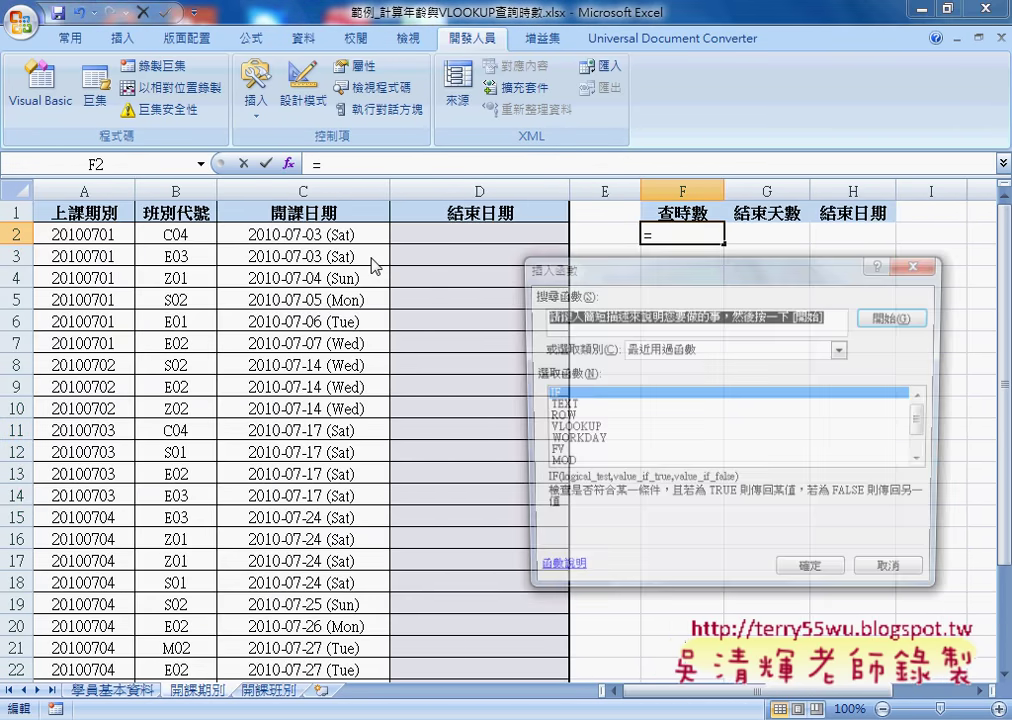
click(660, 349)
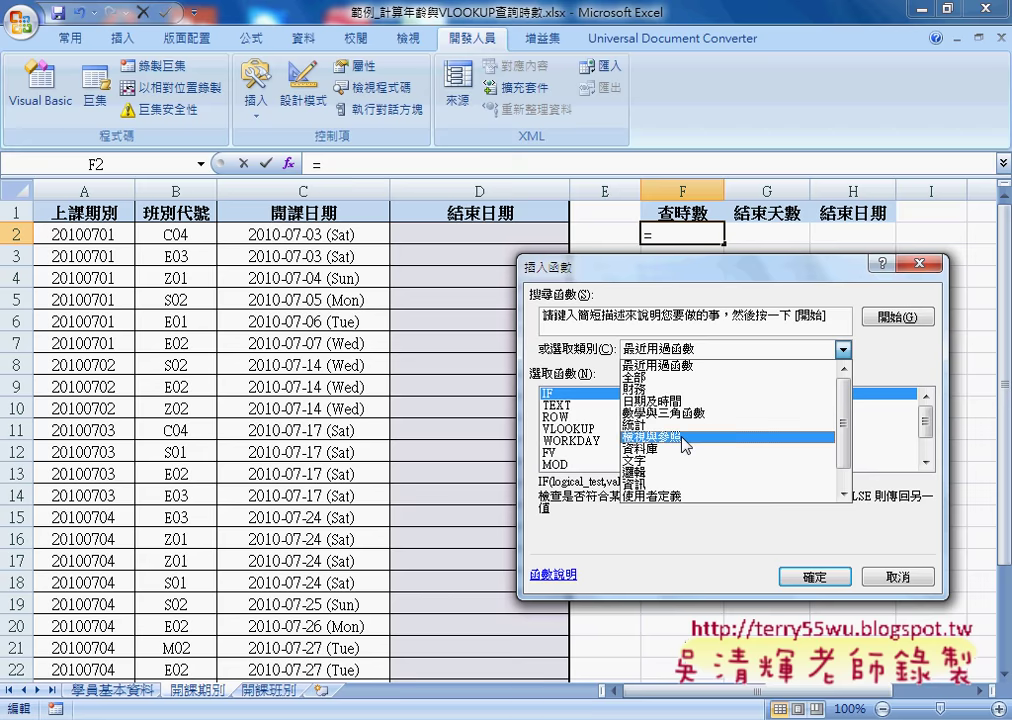
click(682, 440)
key(Down)
key(Down)
drag(926, 413, 926, 448)
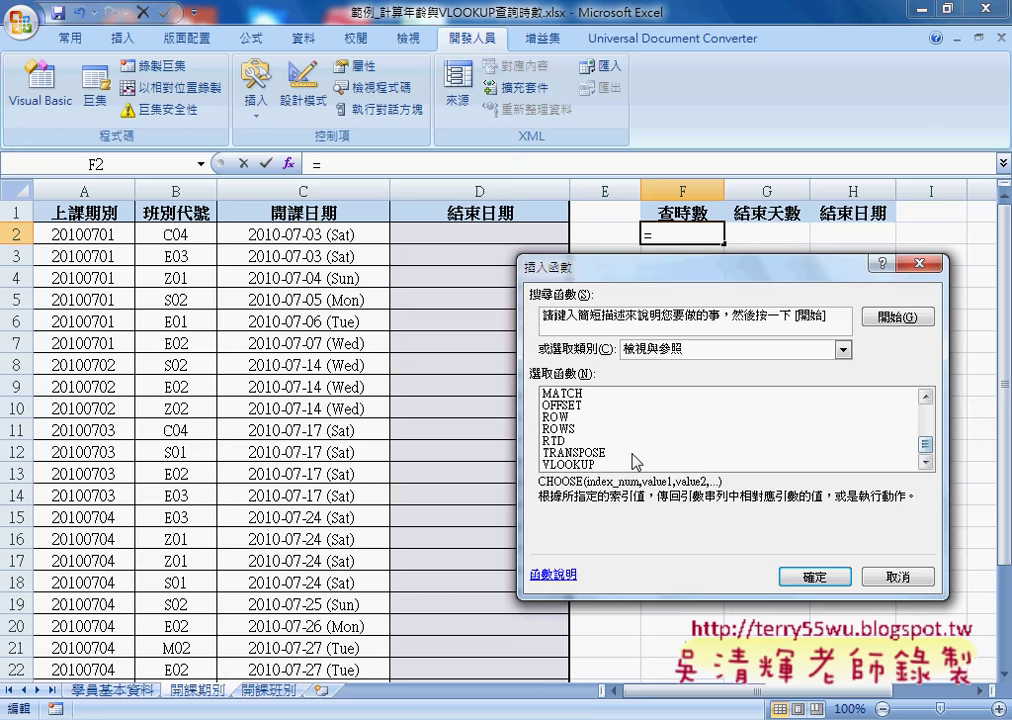
click(597, 465)
double_click(597, 465)
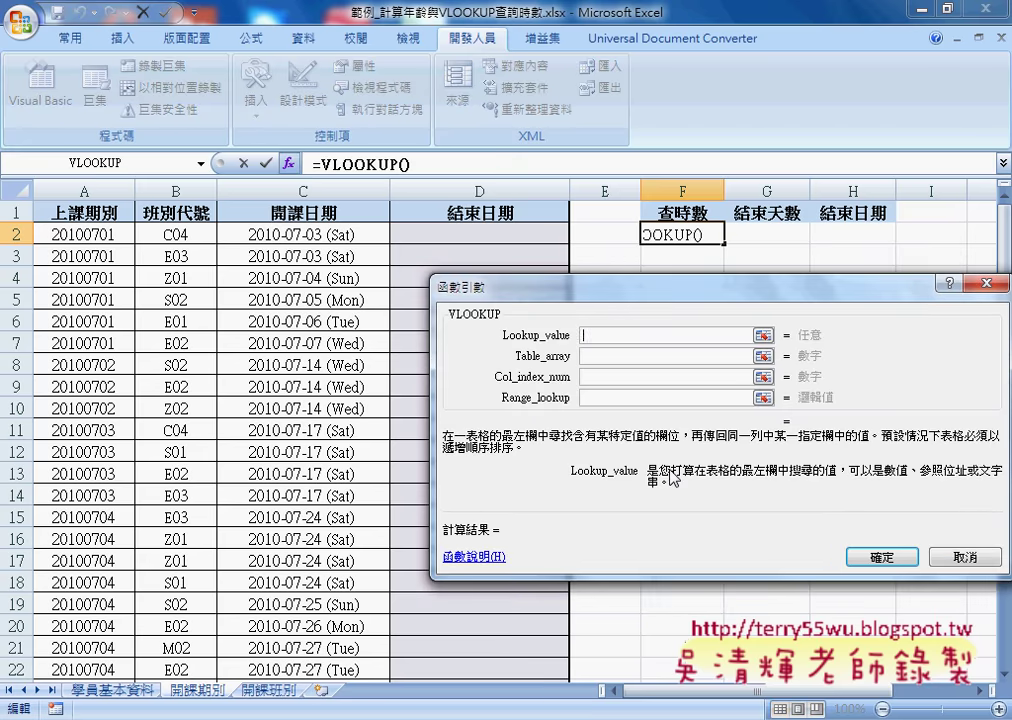
Set the VLOOKUP arguments to B2, 開課班別, column 3 and 0 for exact match
click(176, 234)
click(603, 354)
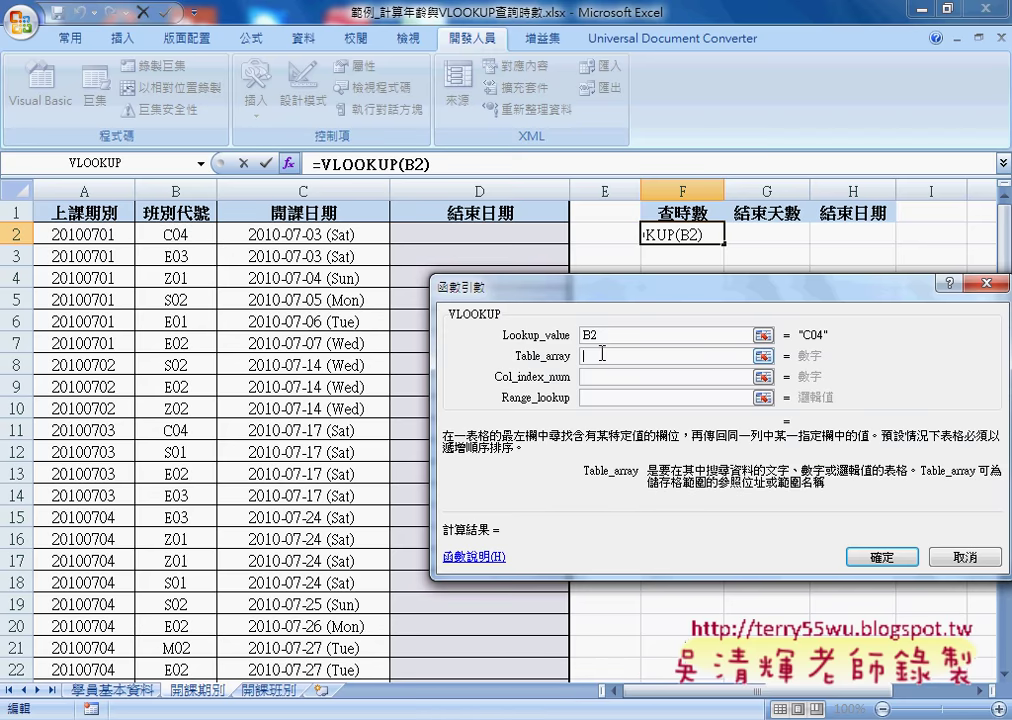
key(F3)
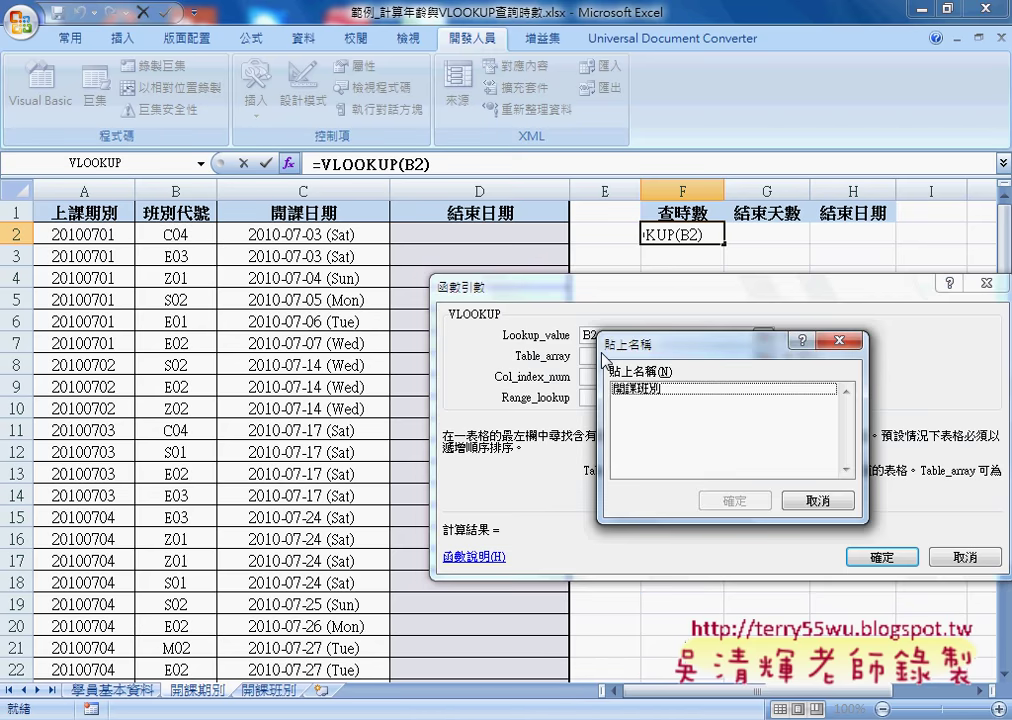
double_click(650, 388)
click(660, 376)
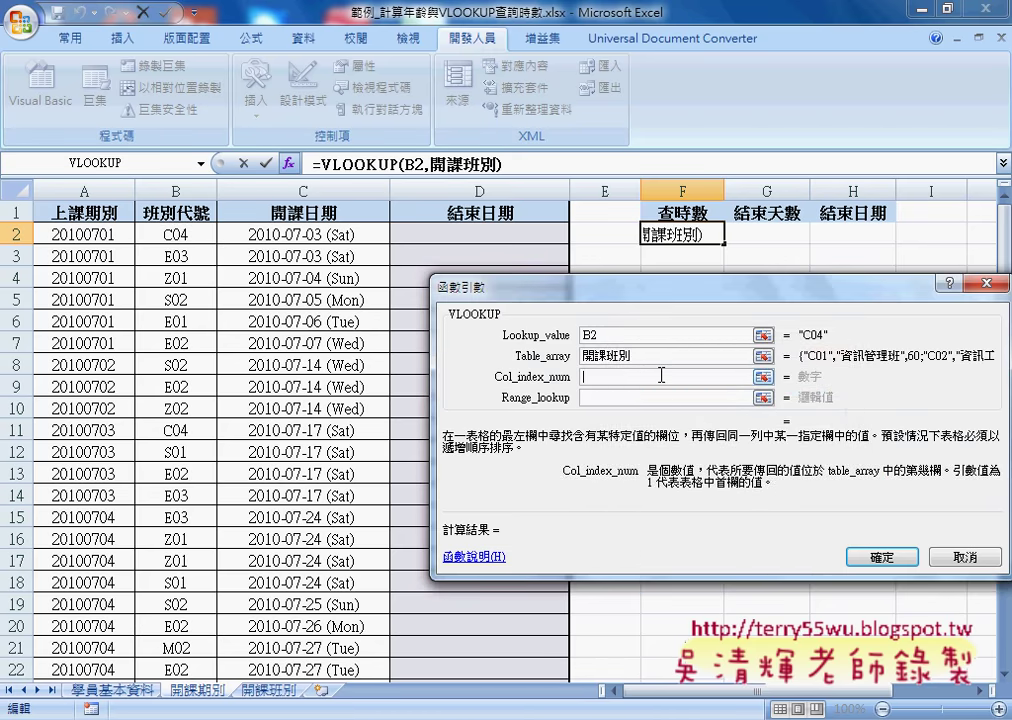
click(661, 357)
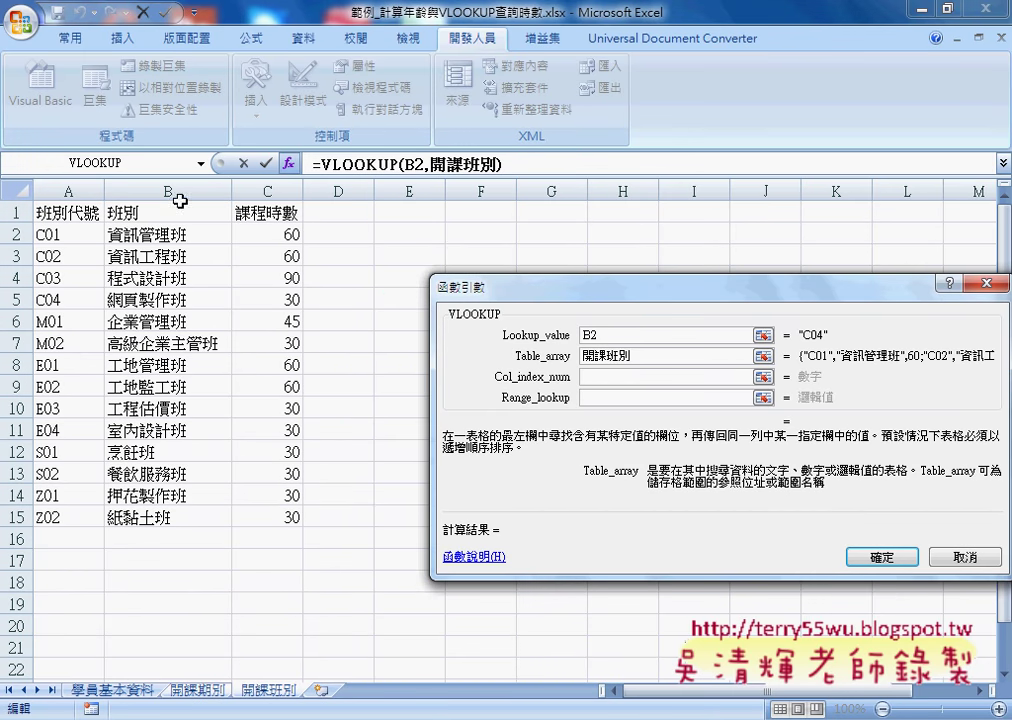
click(598, 376)
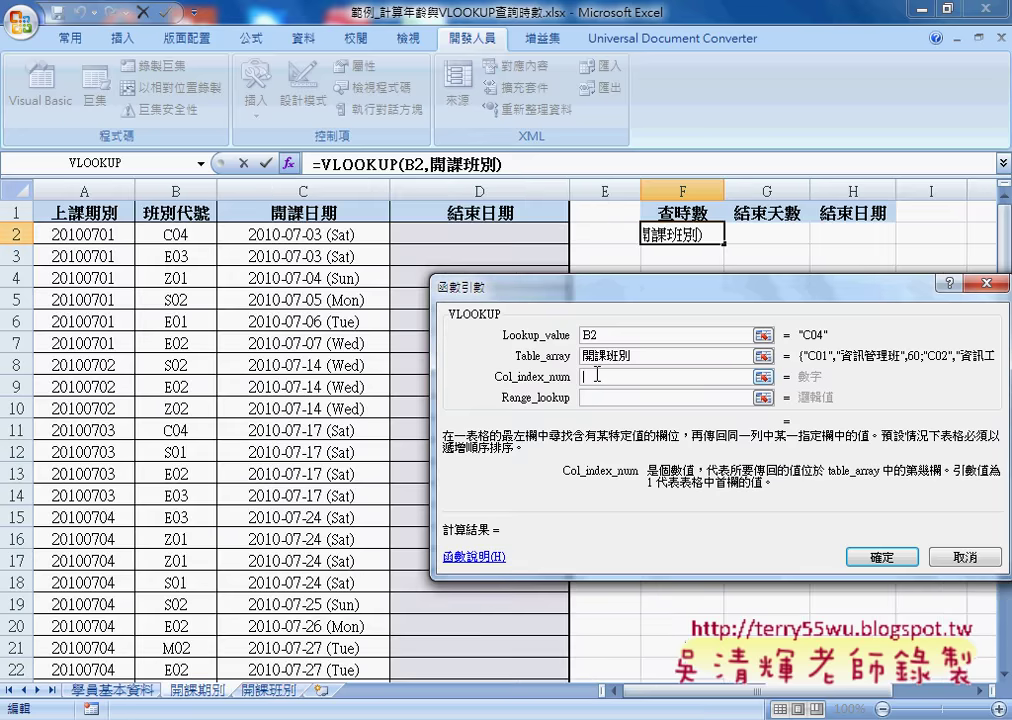
text(3)
click(613, 396)
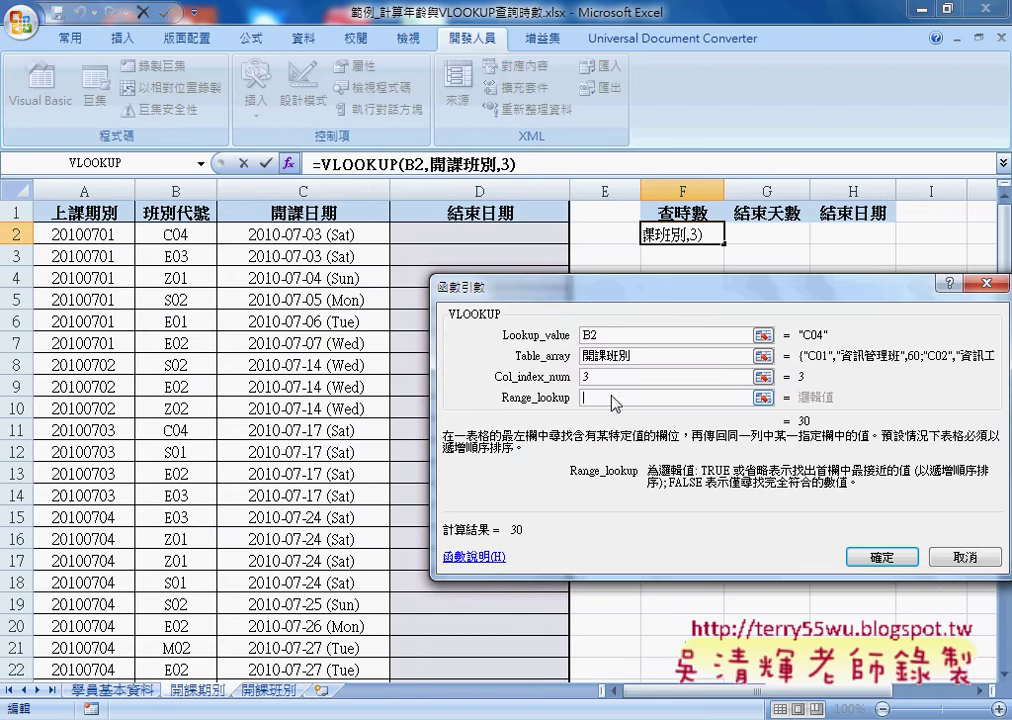
text(0)
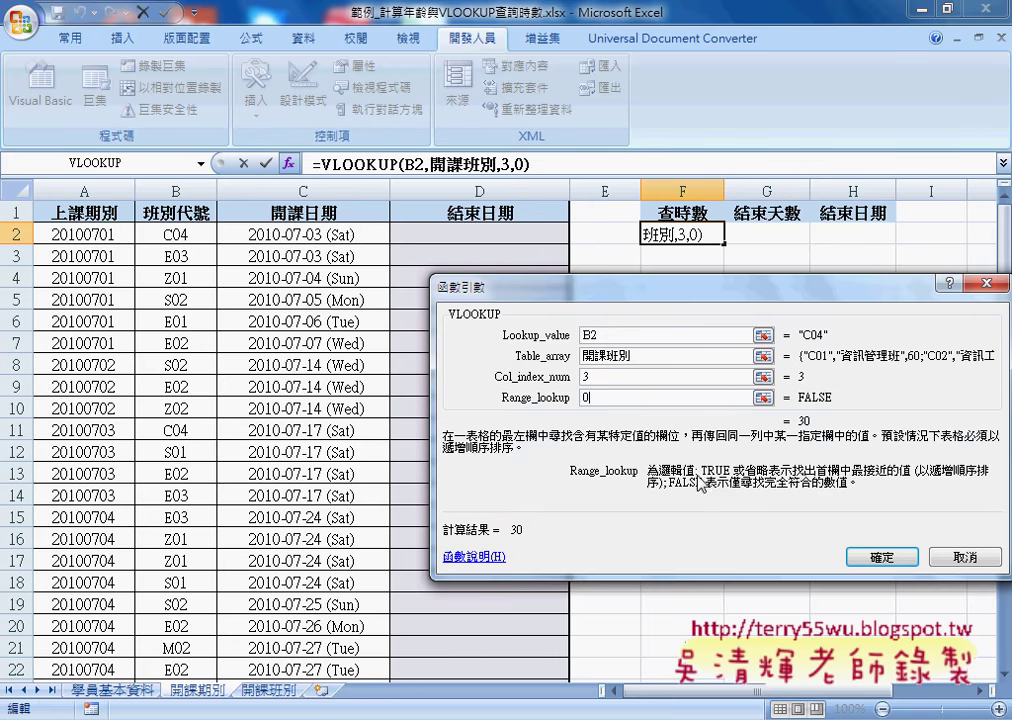
click(866, 558)
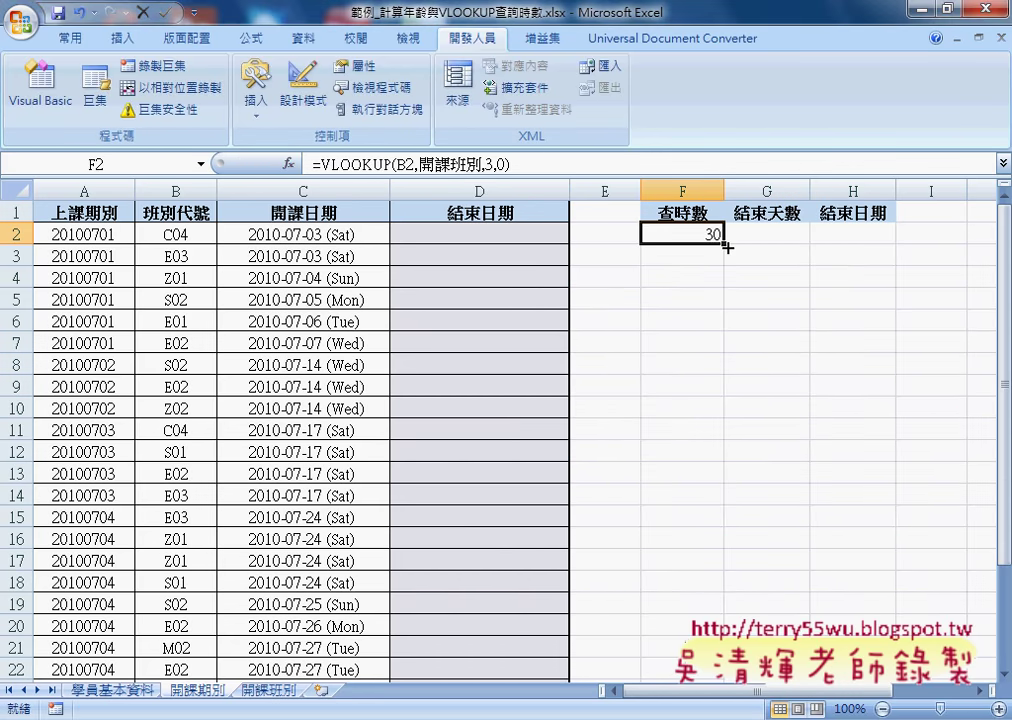
Fill the F2 lookup formula down the 查時數 column to row 28
drag(727, 247, 725, 660)
scroll(725, 600, up, 3)
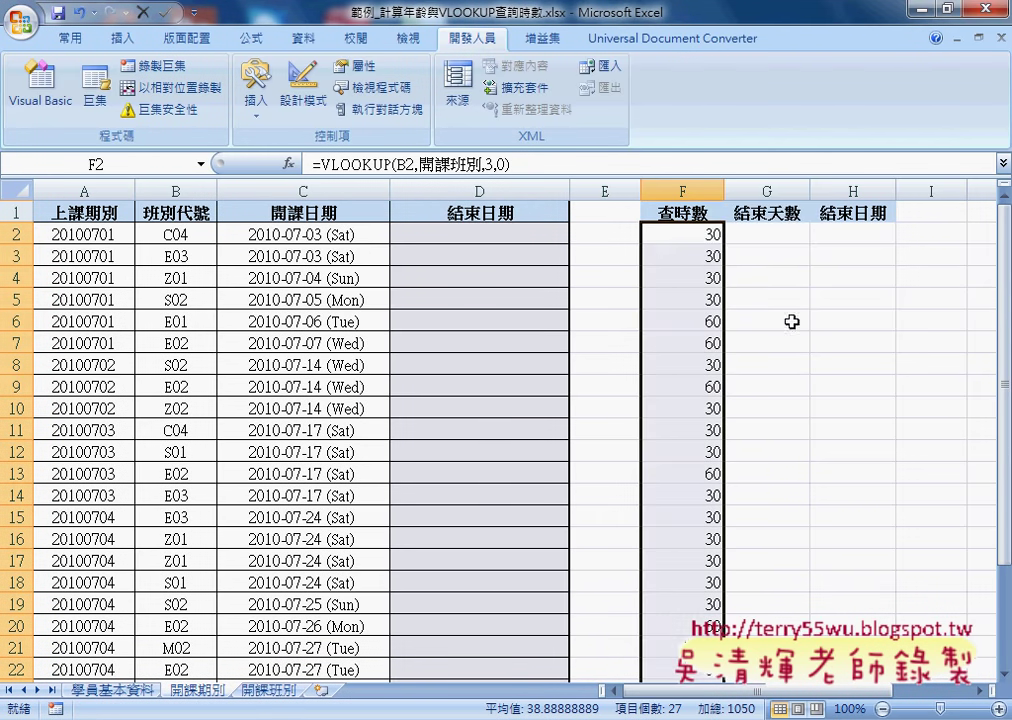
click(768, 236)
Enter =(F2/3-1)*7 in G2 to compute the end days
click(367, 164)
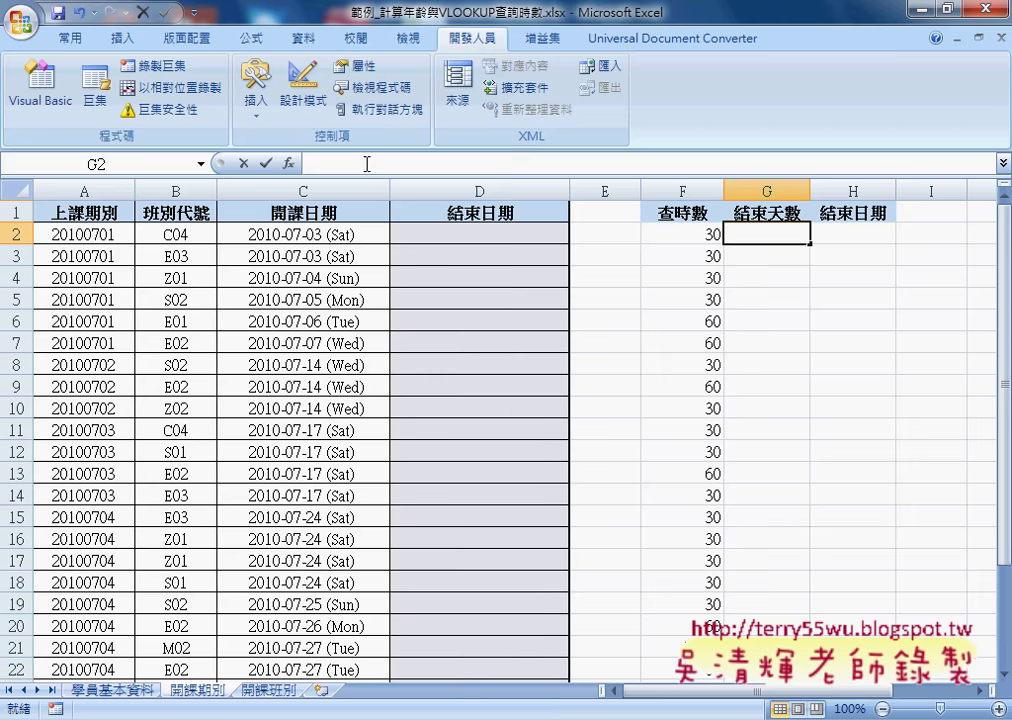
text(=)
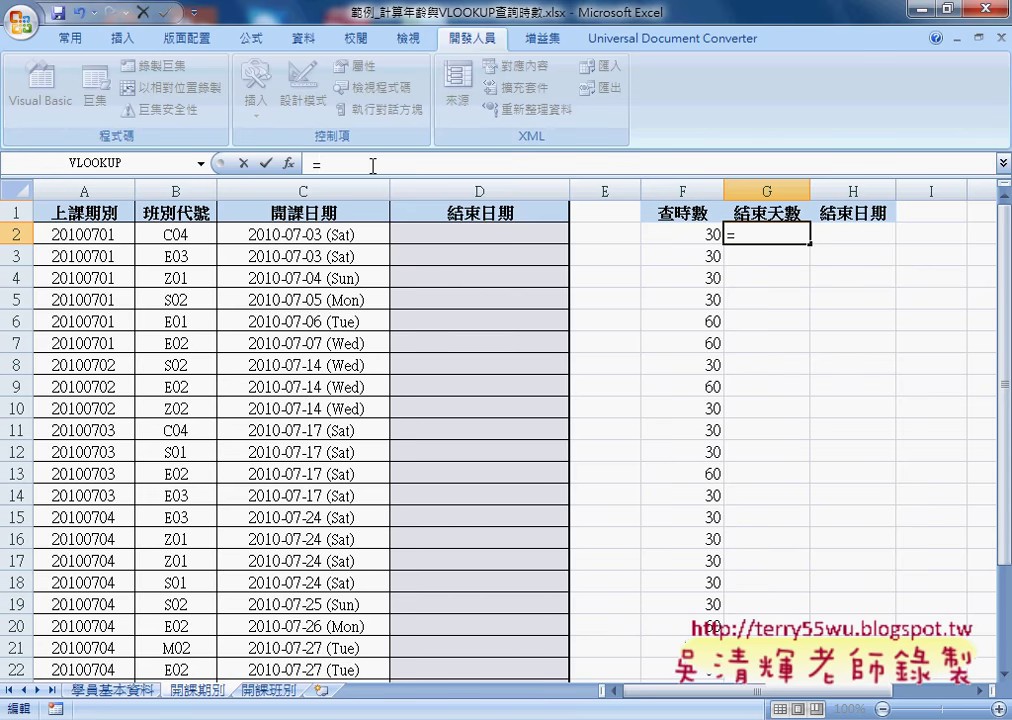
click(707, 235)
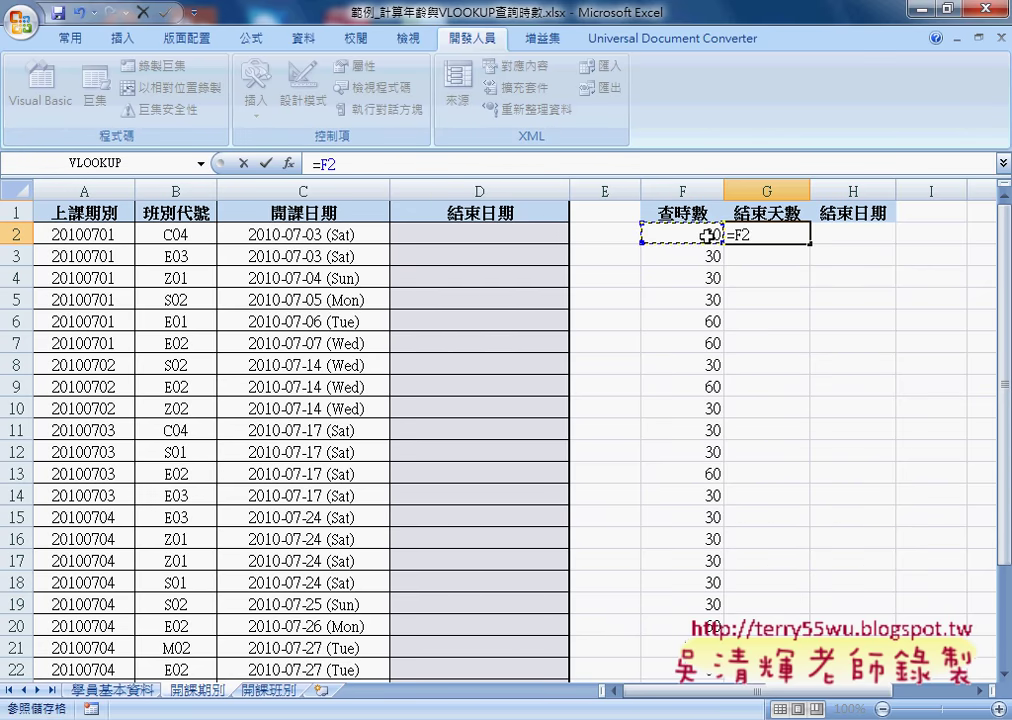
text(/)
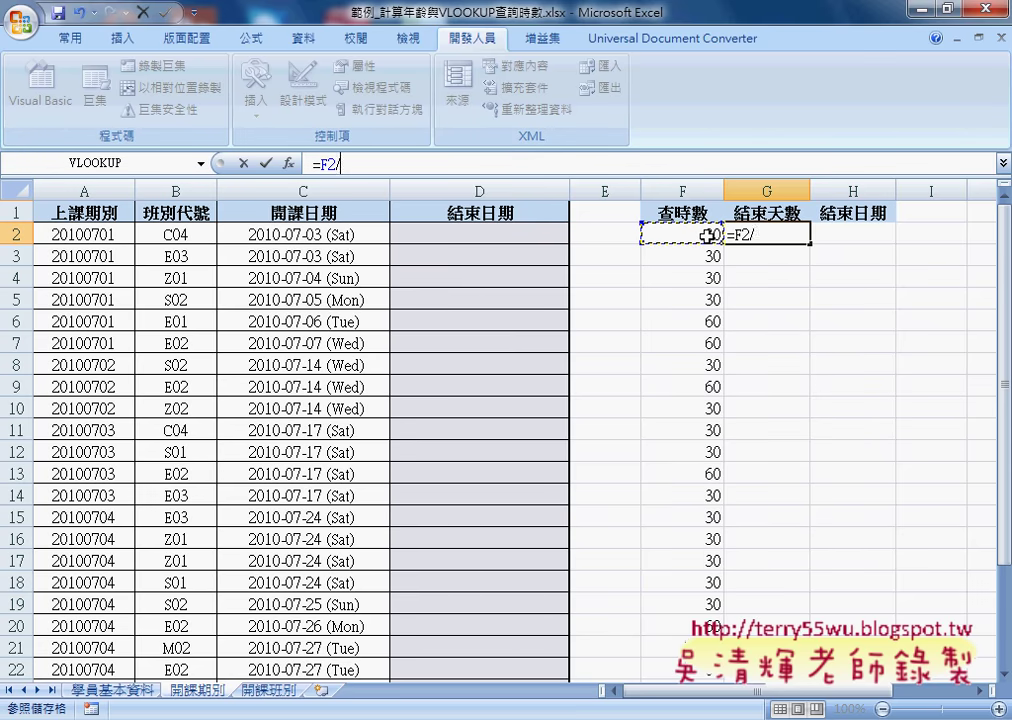
text(3)
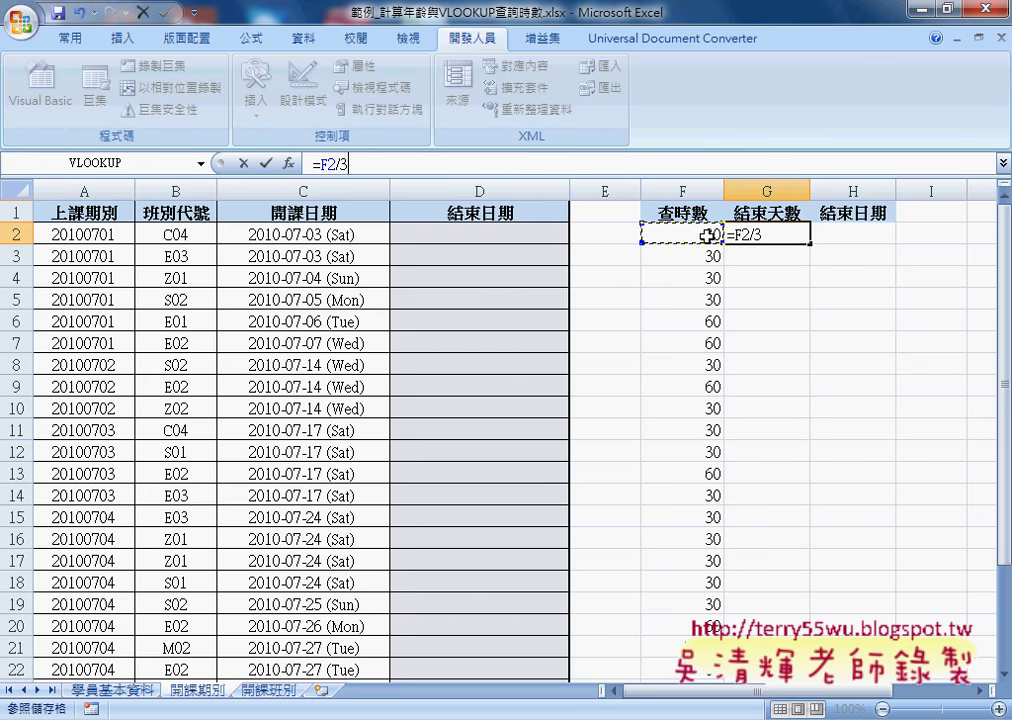
text(-1)
click(331, 164)
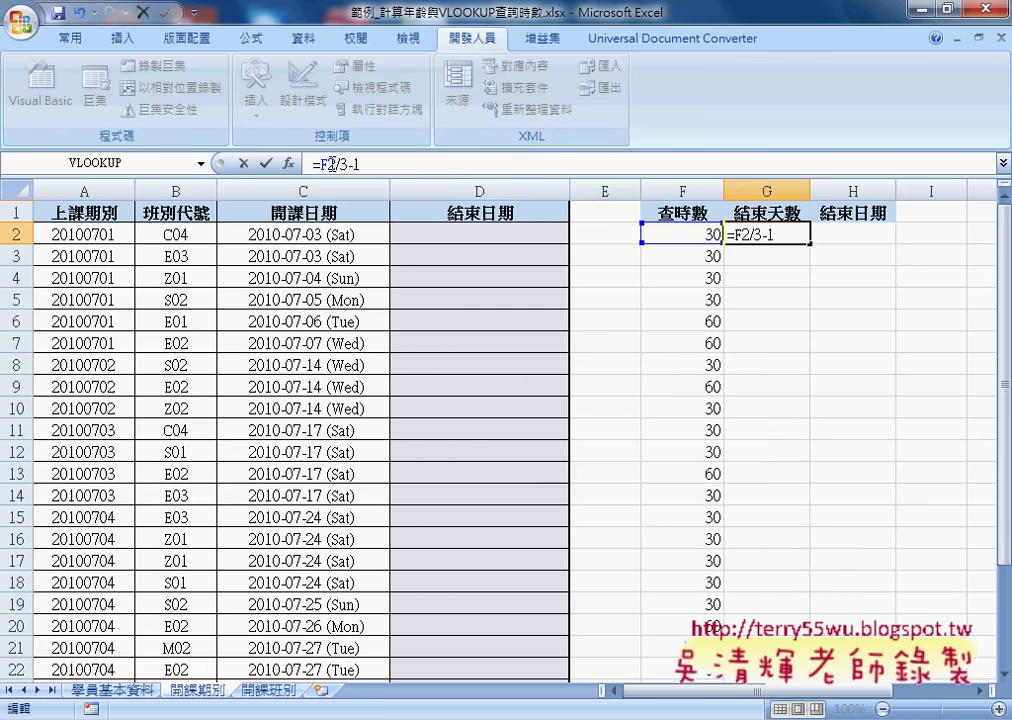
text(()
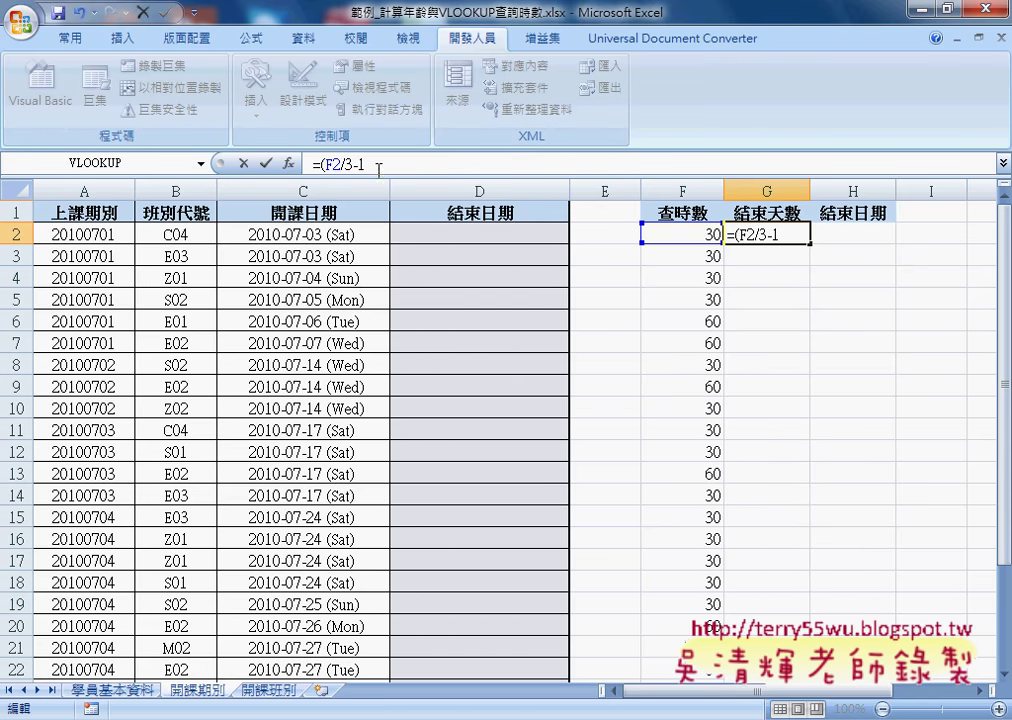
click(383, 165)
text())
text(*)
text(7)
click(265, 163)
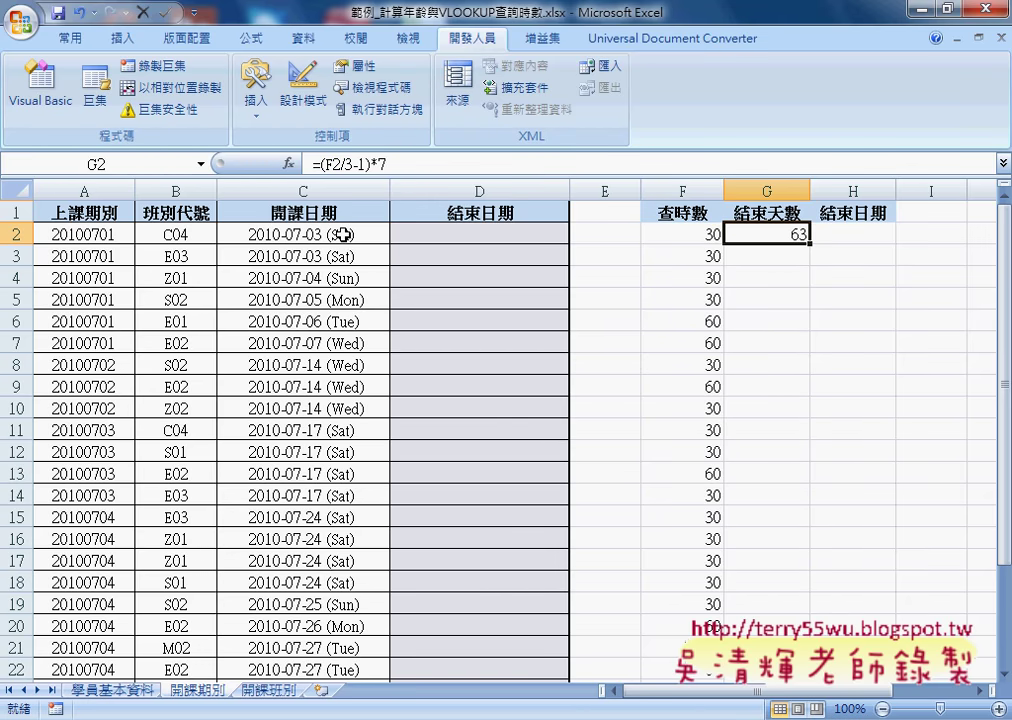
Copy the G2 formula down the whole 結束天數 column
double_click(809, 243)
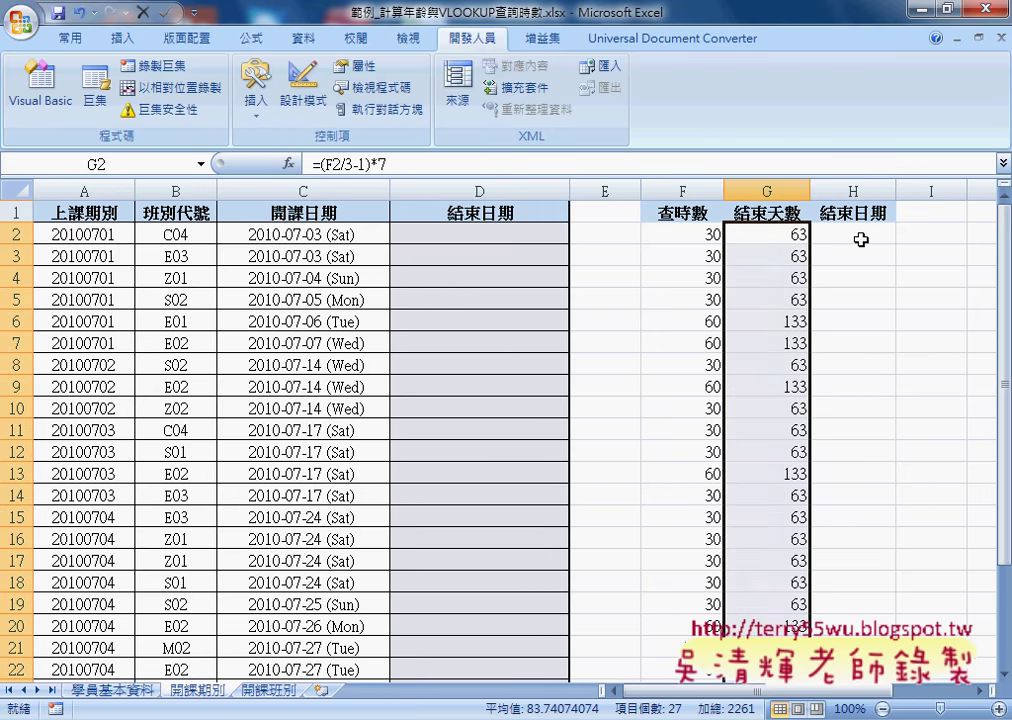
click(858, 236)
click(357, 165)
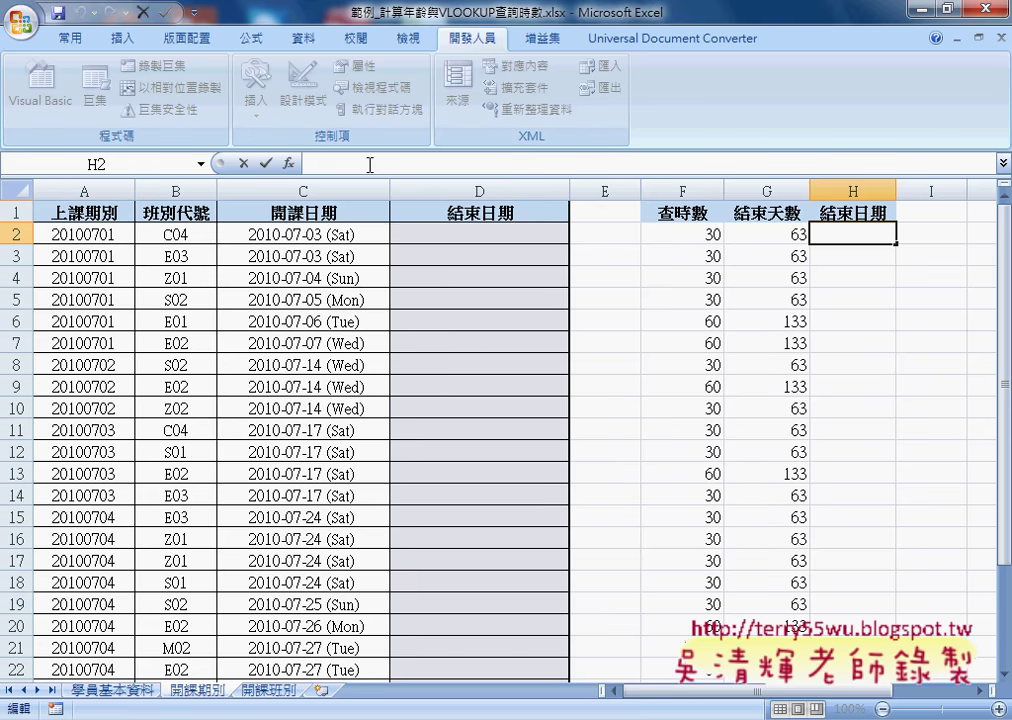
Enter =C2+G2 in H2 to compute the end date
text(=)
click(357, 236)
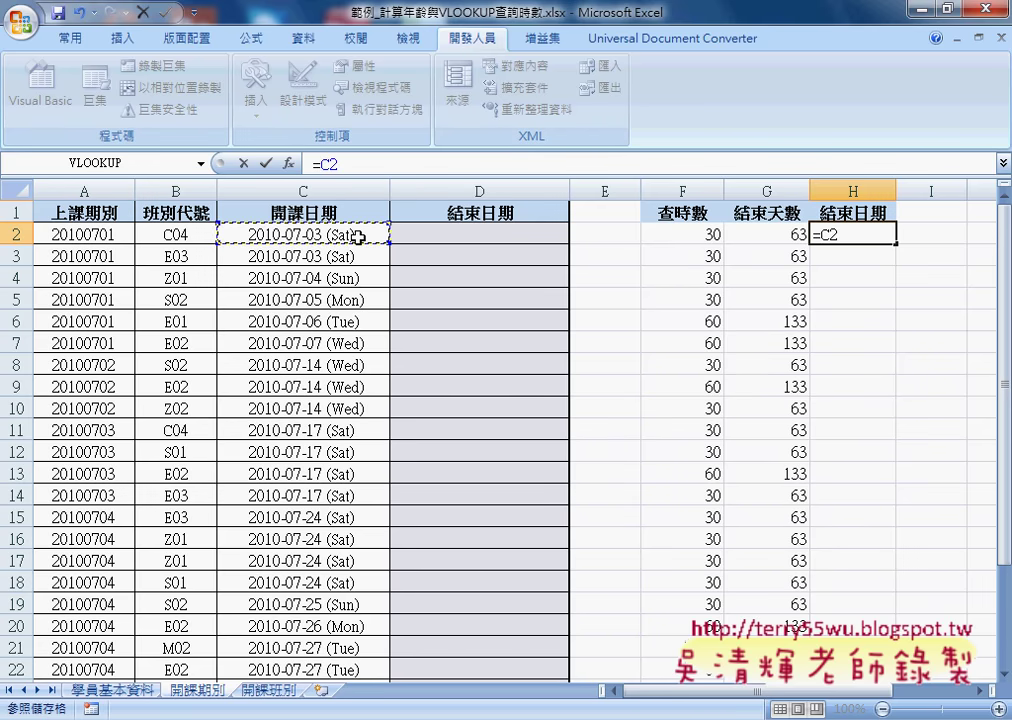
text(+)
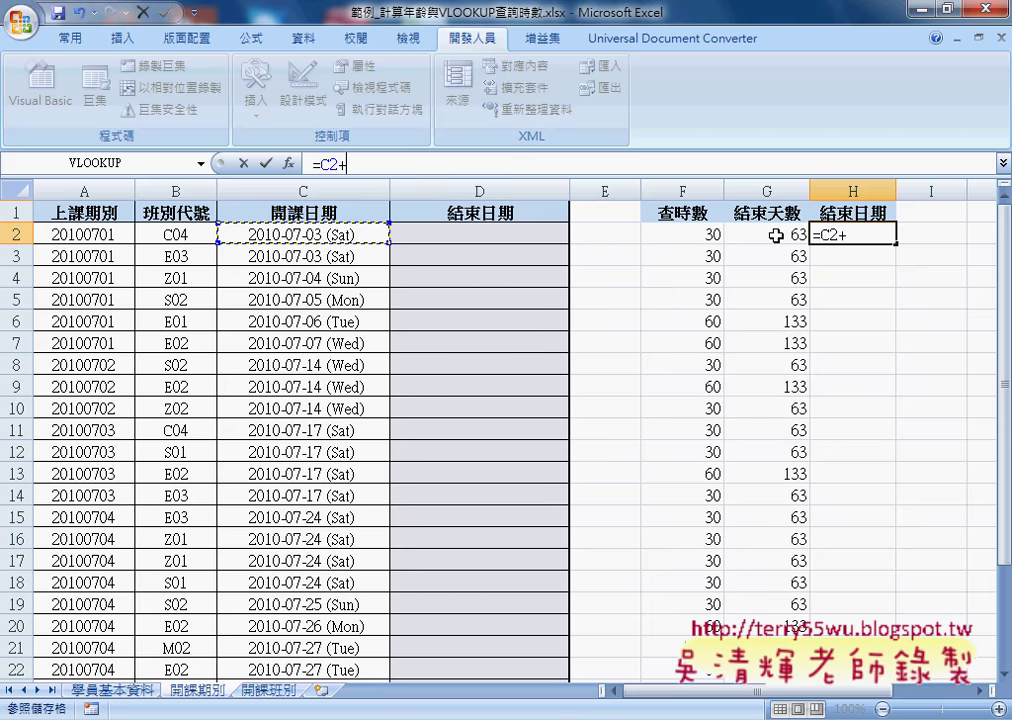
click(762, 236)
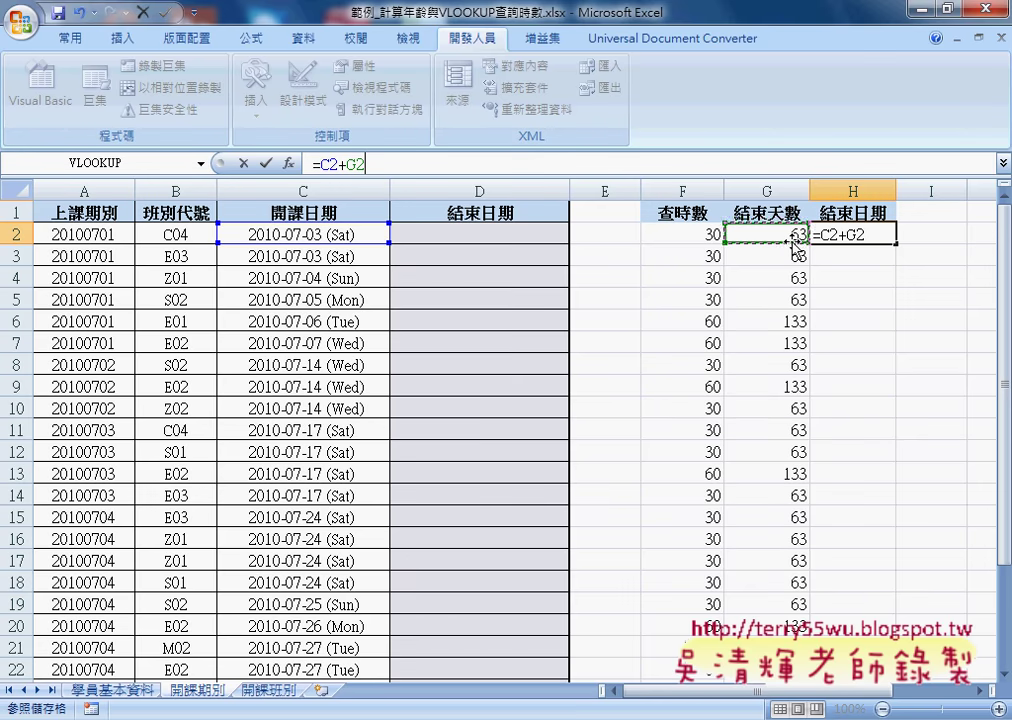
click(265, 163)
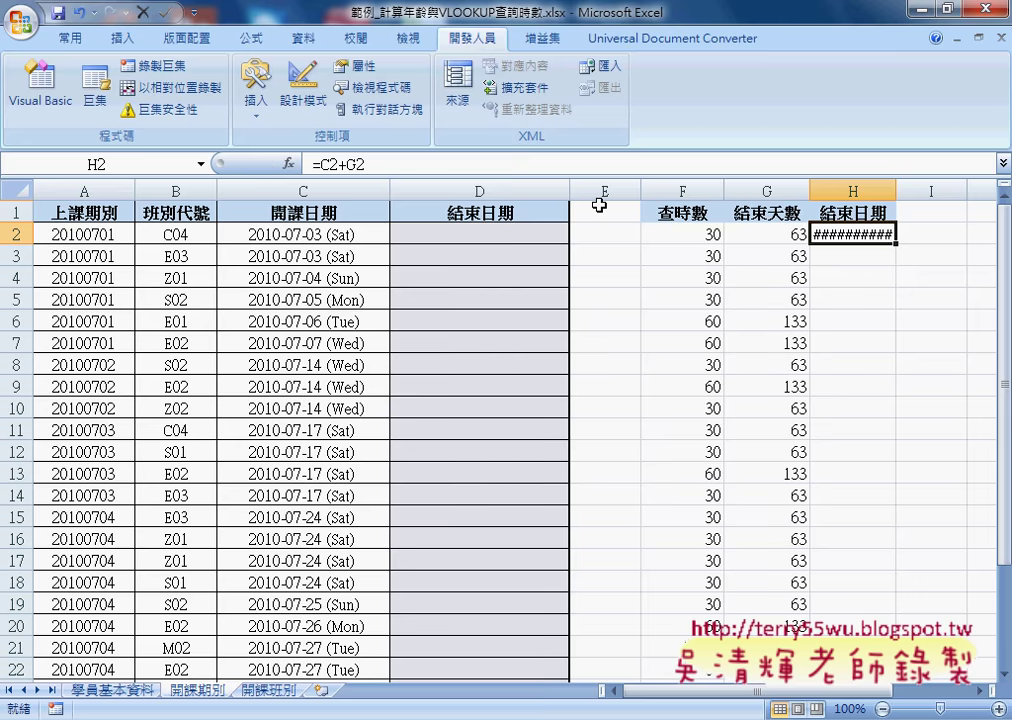
Widen column H and fill the end-date formula down the column
drag(897, 190, 931, 190)
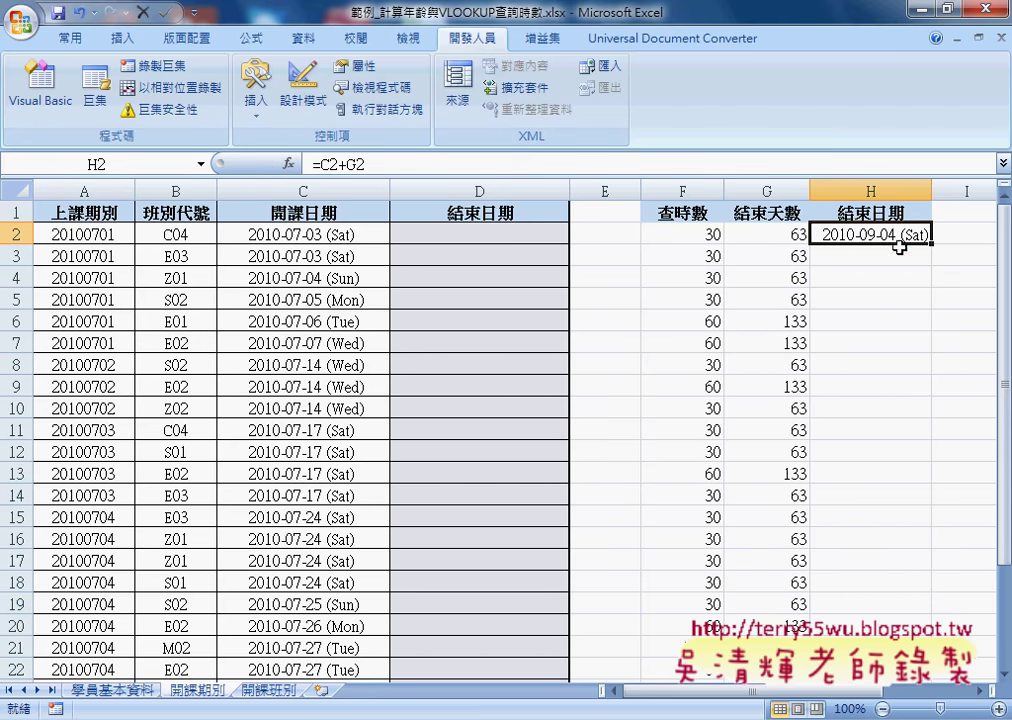
double_click(931, 243)
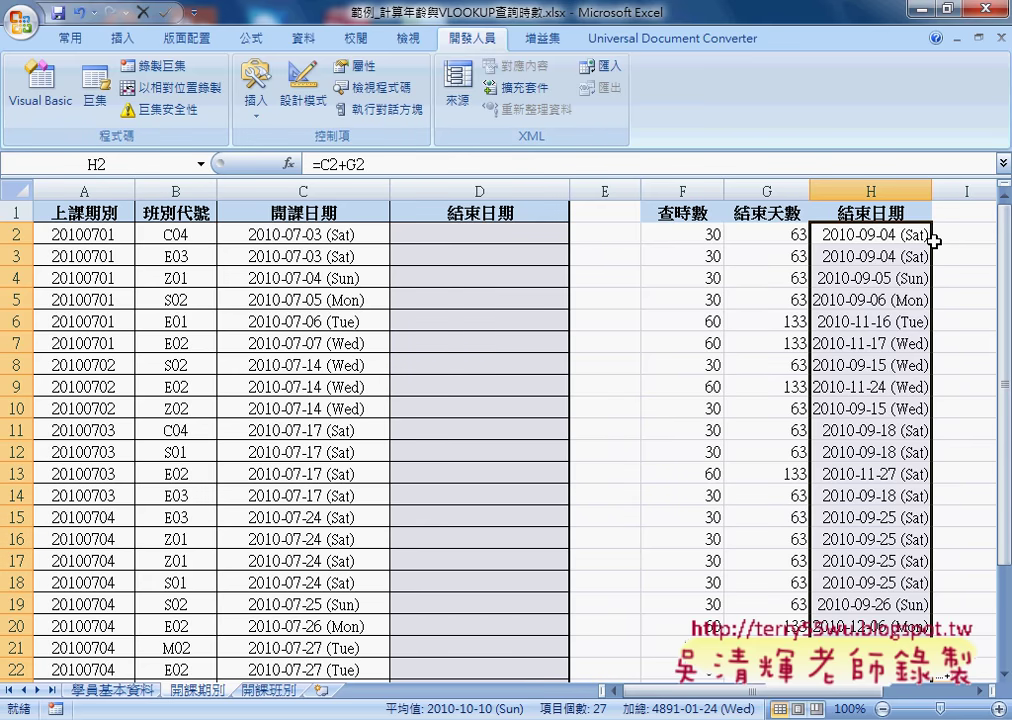
right_click(818, 256)
click(650, 296)
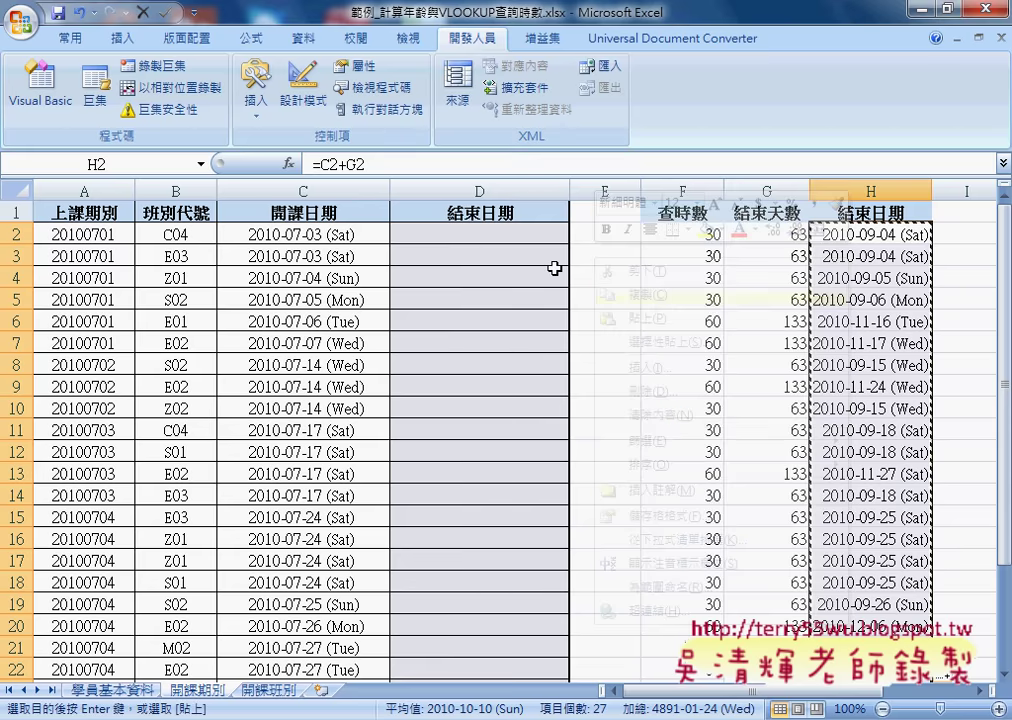
click(508, 233)
right_click(508, 233)
click(590, 320)
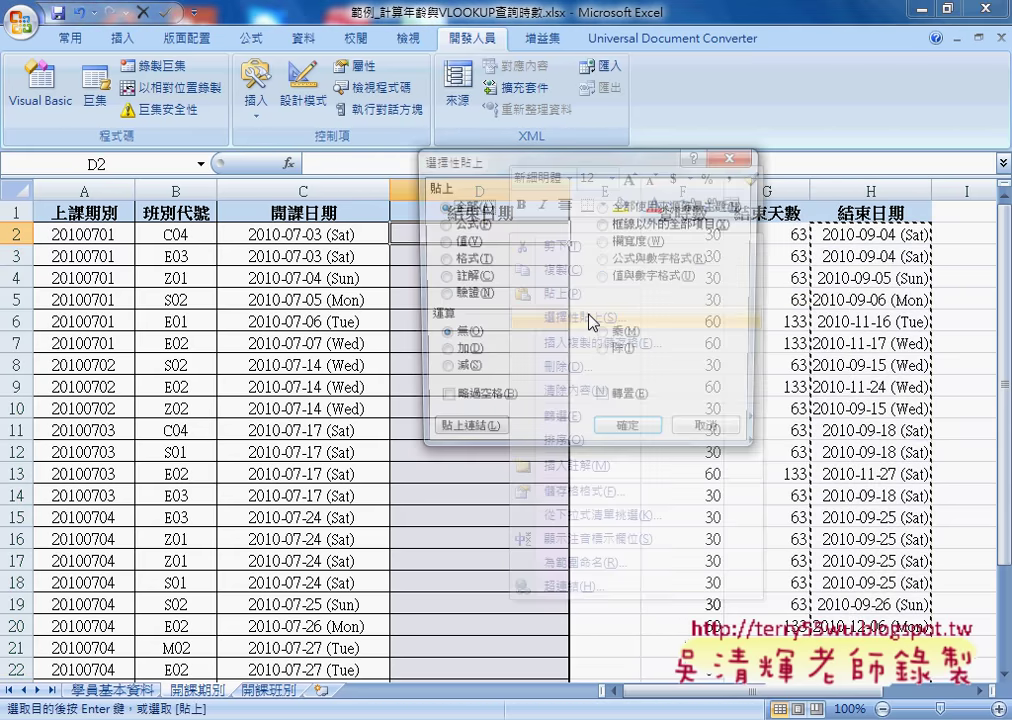
click(441, 241)
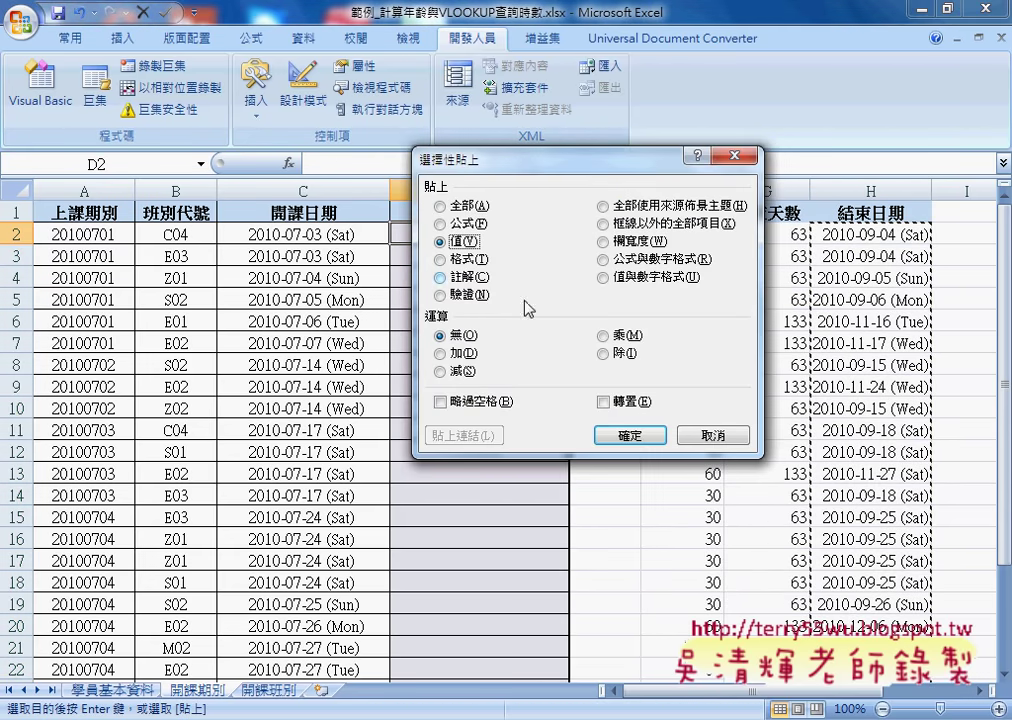
click(655, 444)
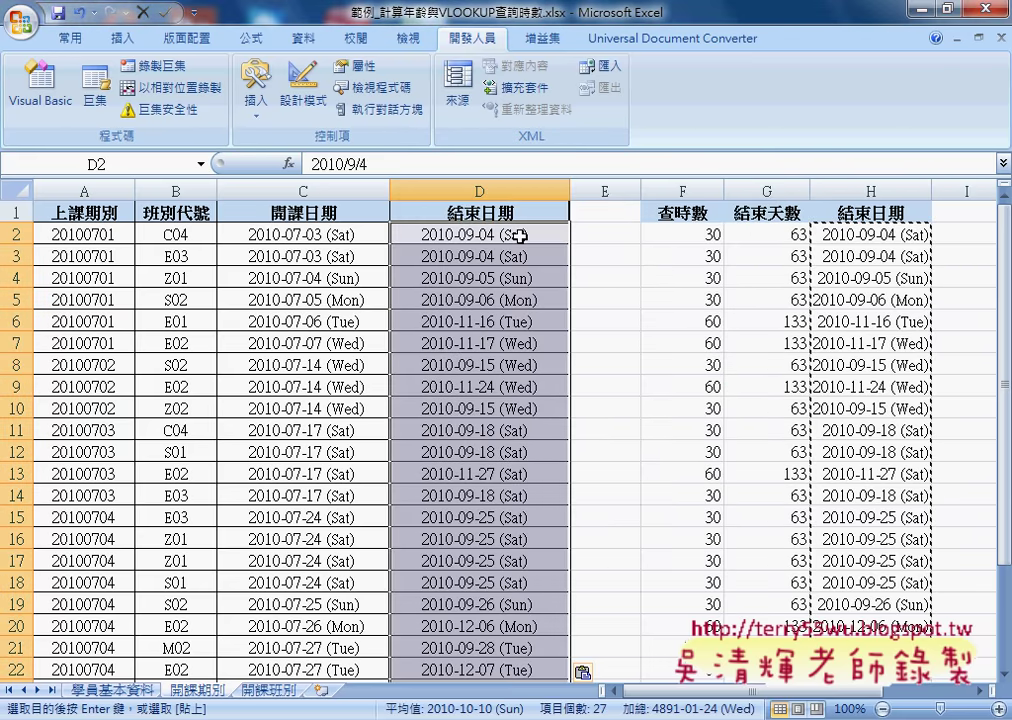
key(Delete)
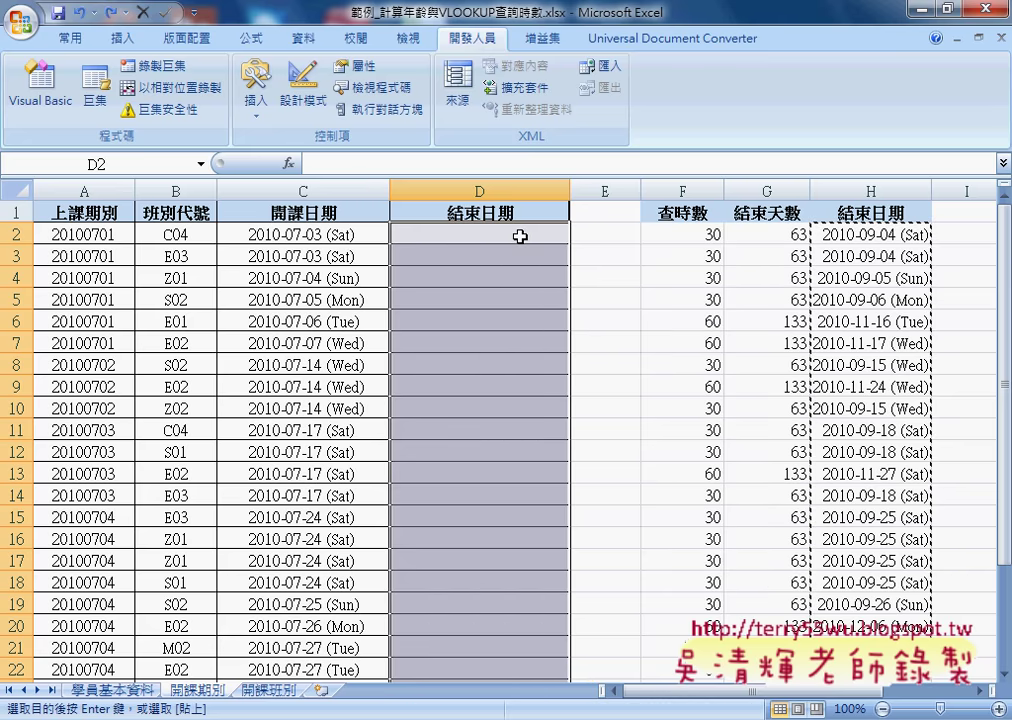
click(520, 236)
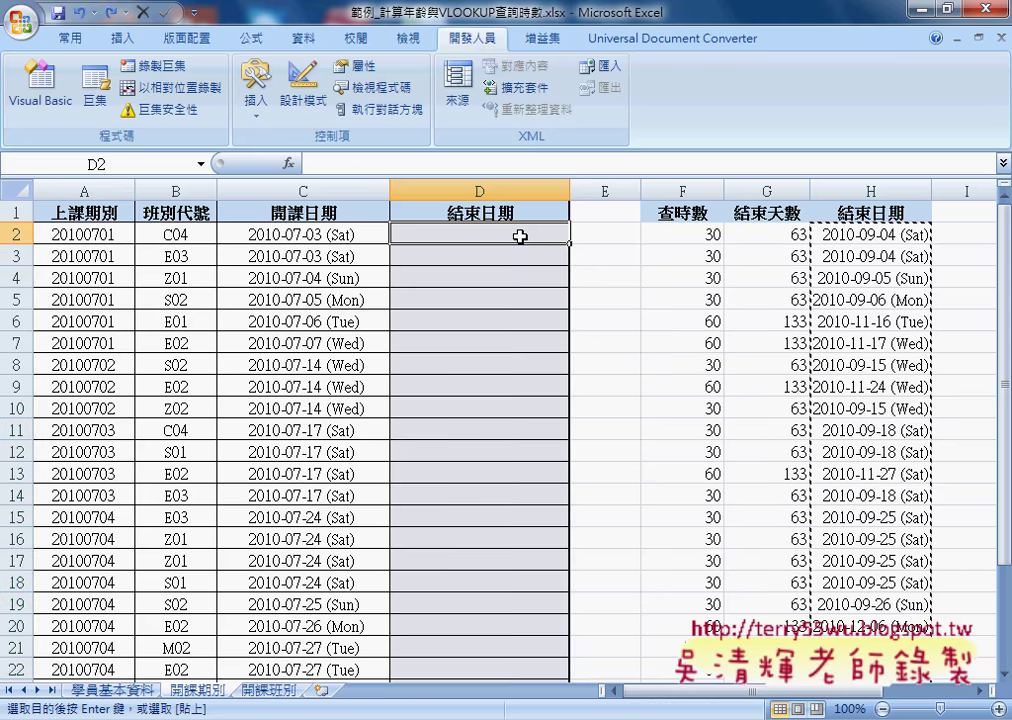
click(697, 238)
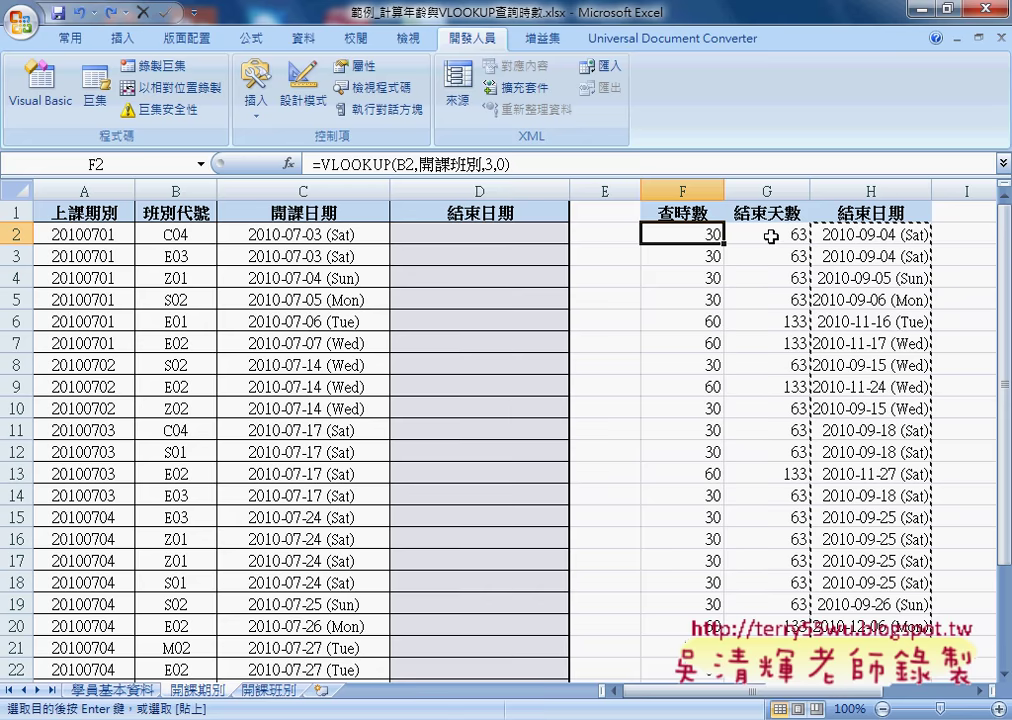
click(765, 236)
click(845, 236)
click(695, 235)
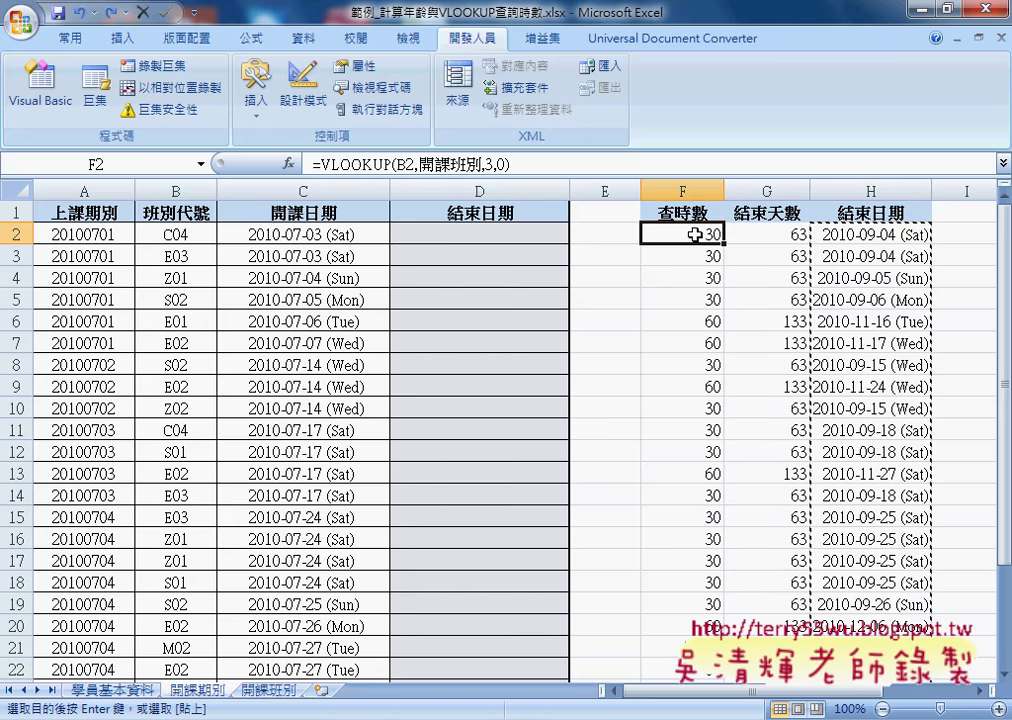
key(Right)
key(Right)
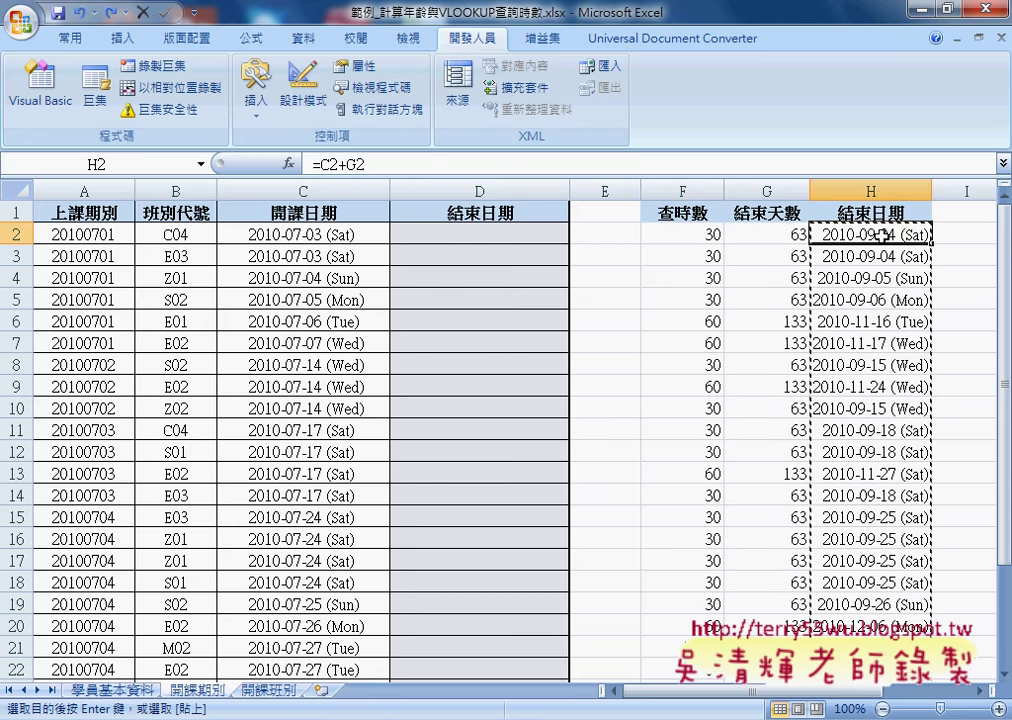
click(712, 235)
double_click(441, 163)
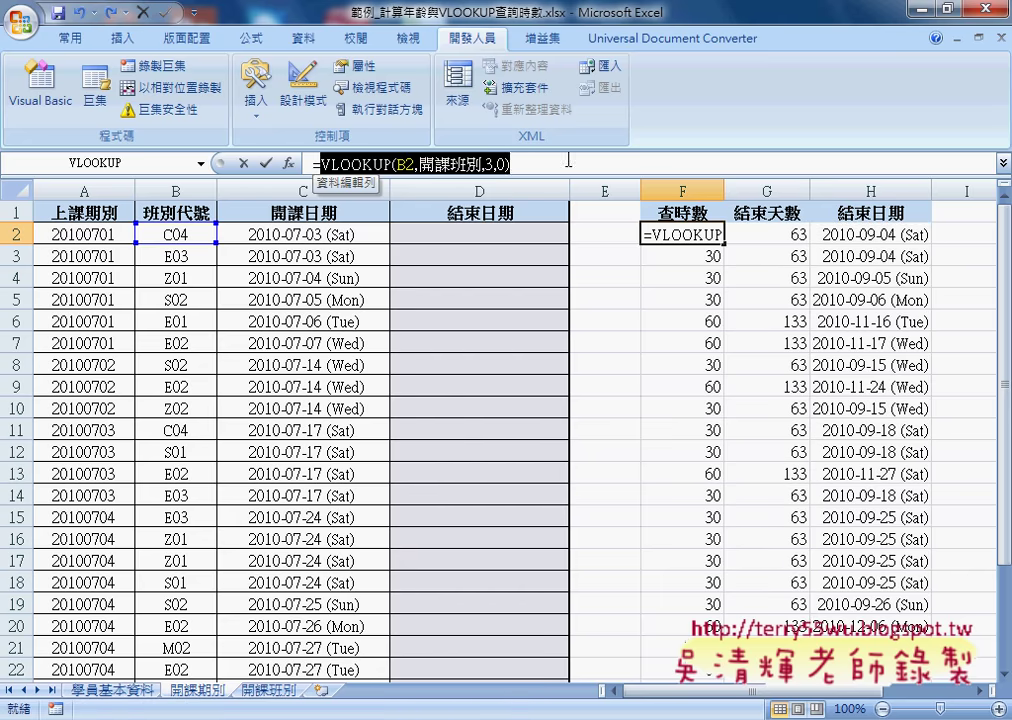
right_click(462, 160)
click(513, 197)
key(Escape)
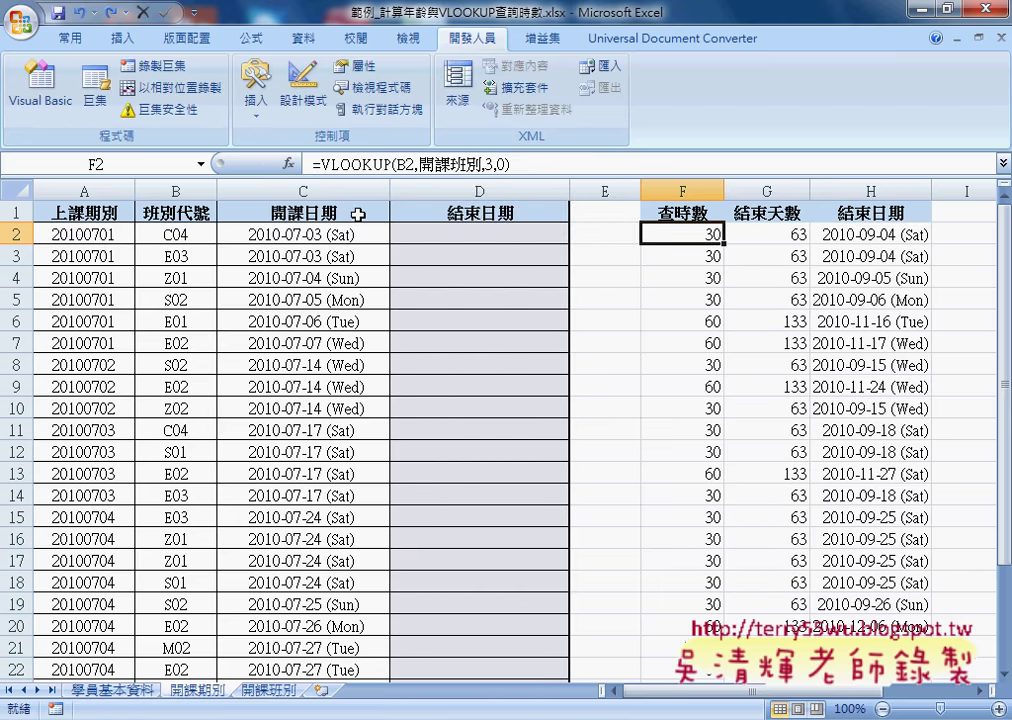
key(Left)
key(Left)
click(343, 158)
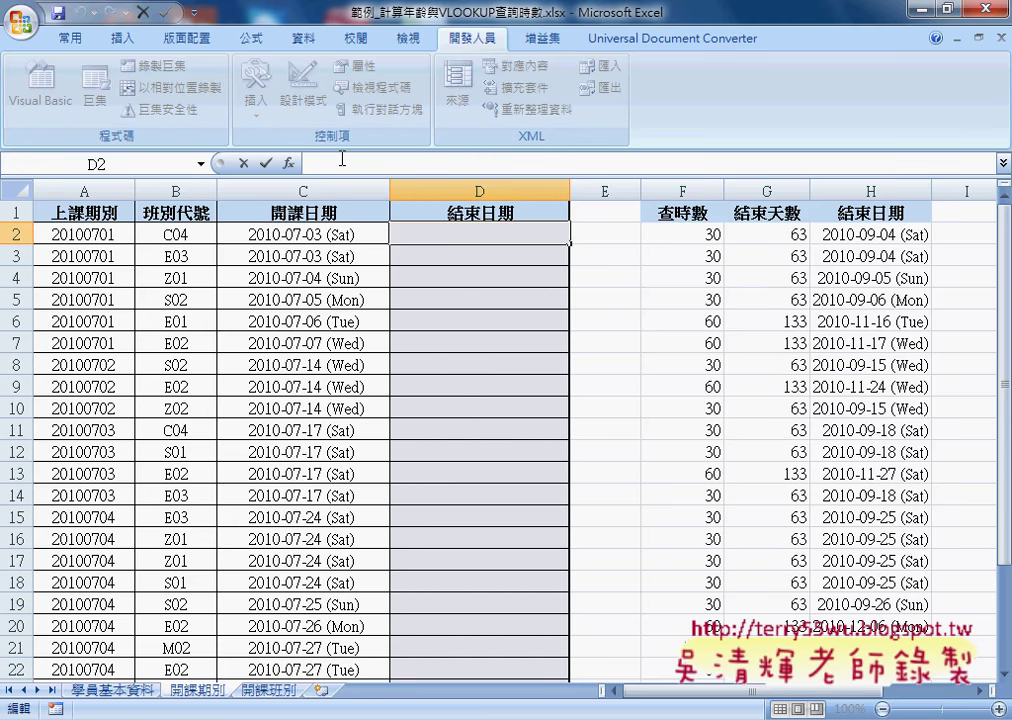
Enter =C2+(VLOOKUP(B2,開課班別,3,0)/3-1)*7 in D2, returning 2010-09-04 (Sat)
text(=)
click(316, 234)
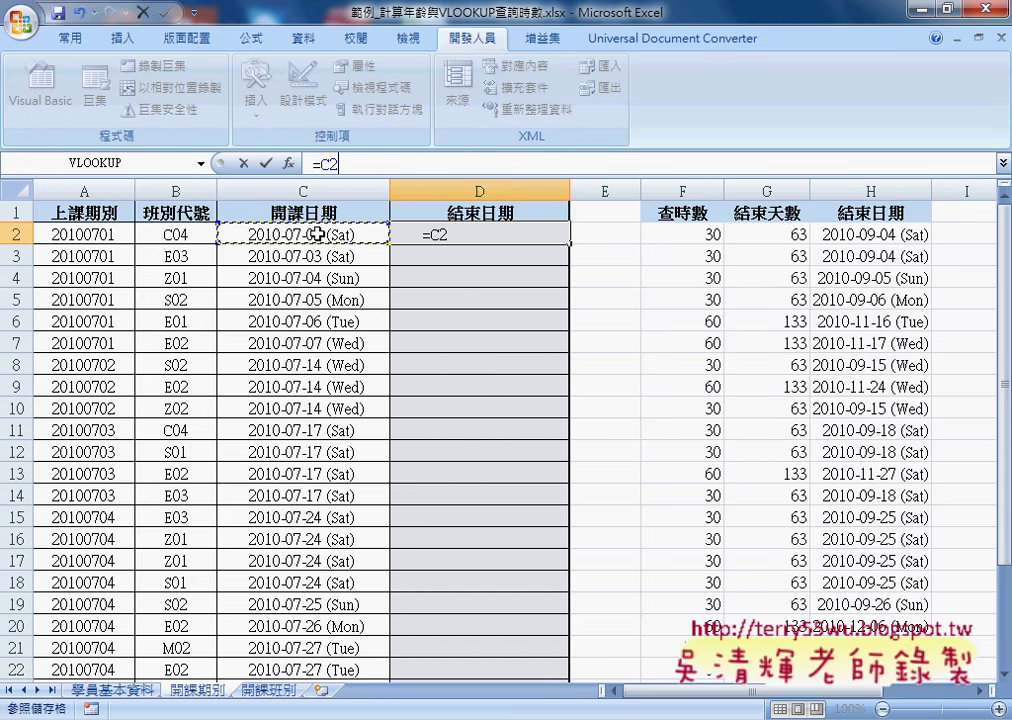
text(+)
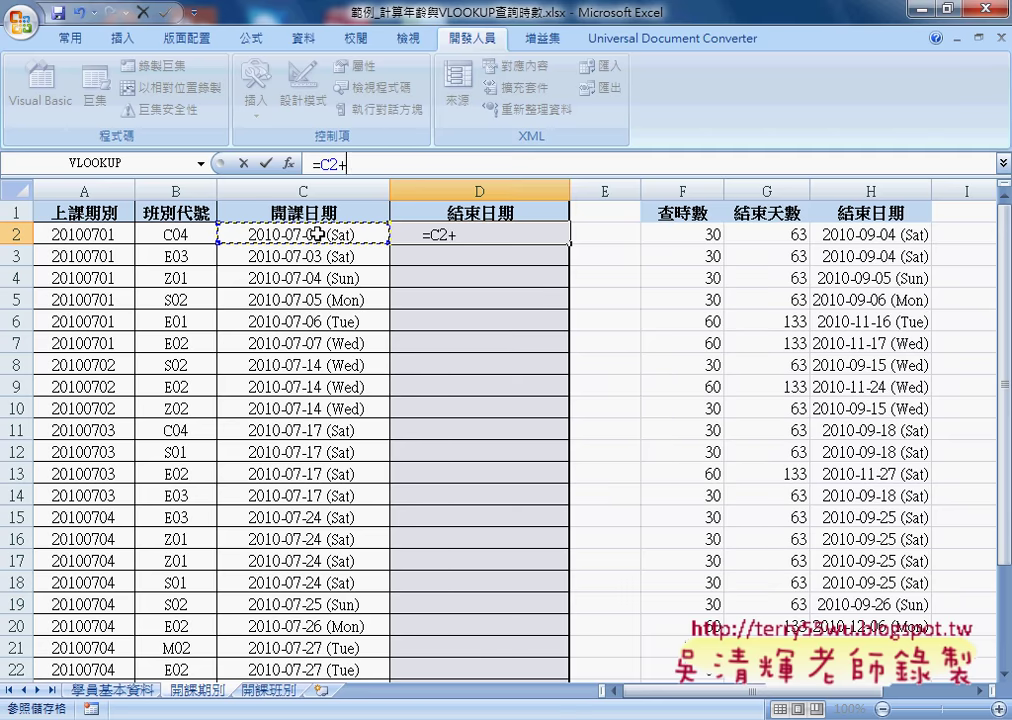
text(VLOOKUP(B2,開課班別,3,0))
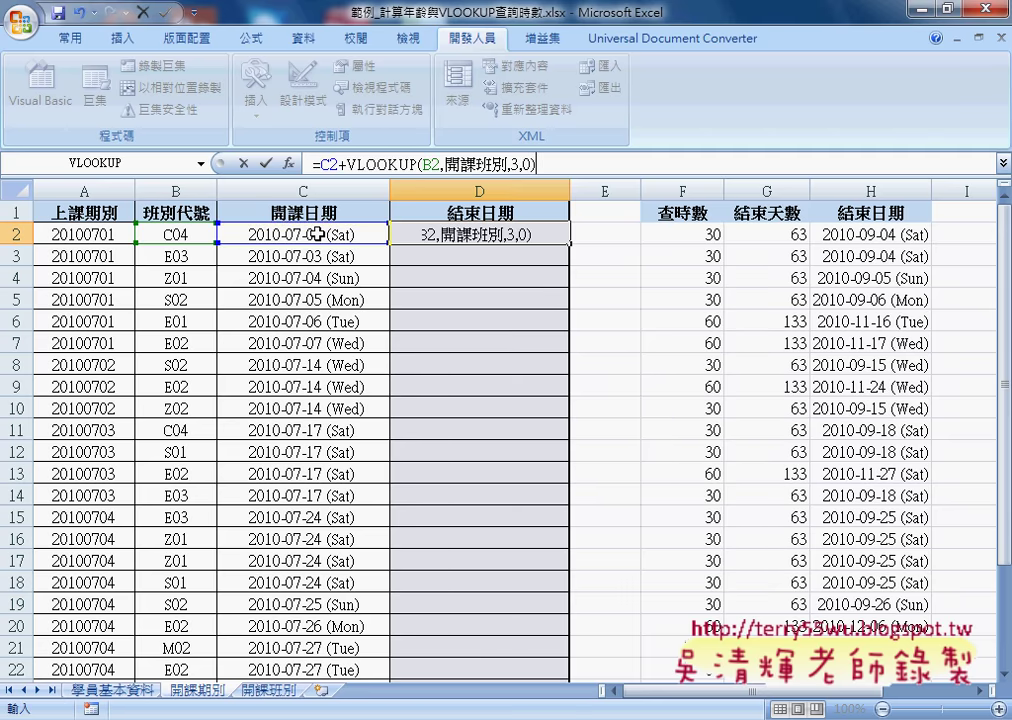
text(/)
text(3-)
text(1)
click(346, 163)
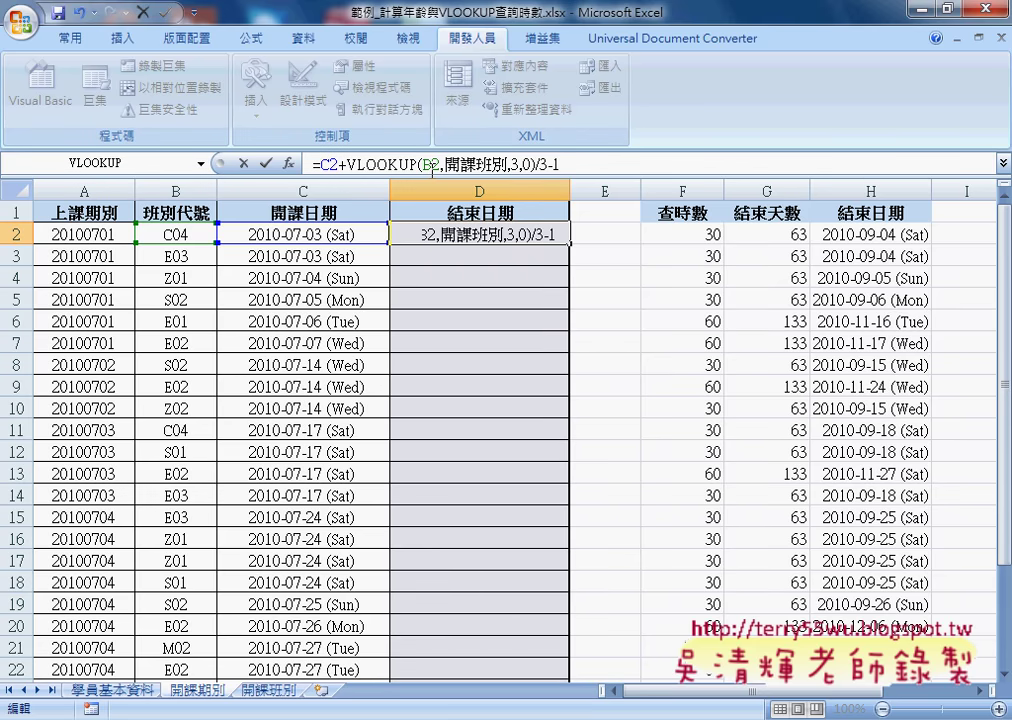
text(()
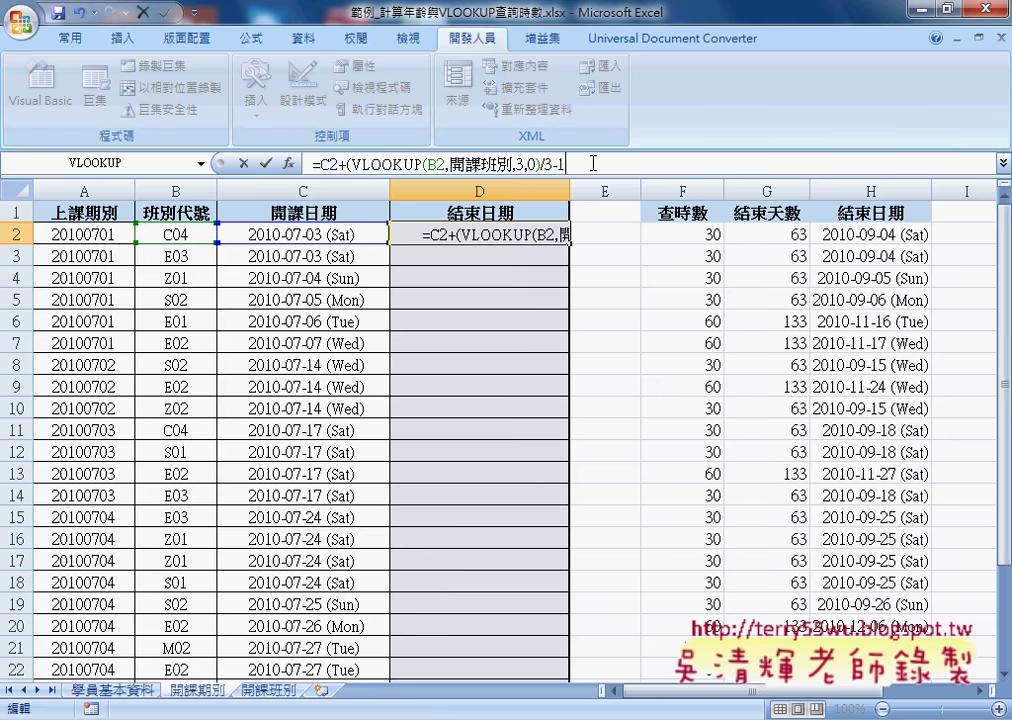
click(593, 163)
text())
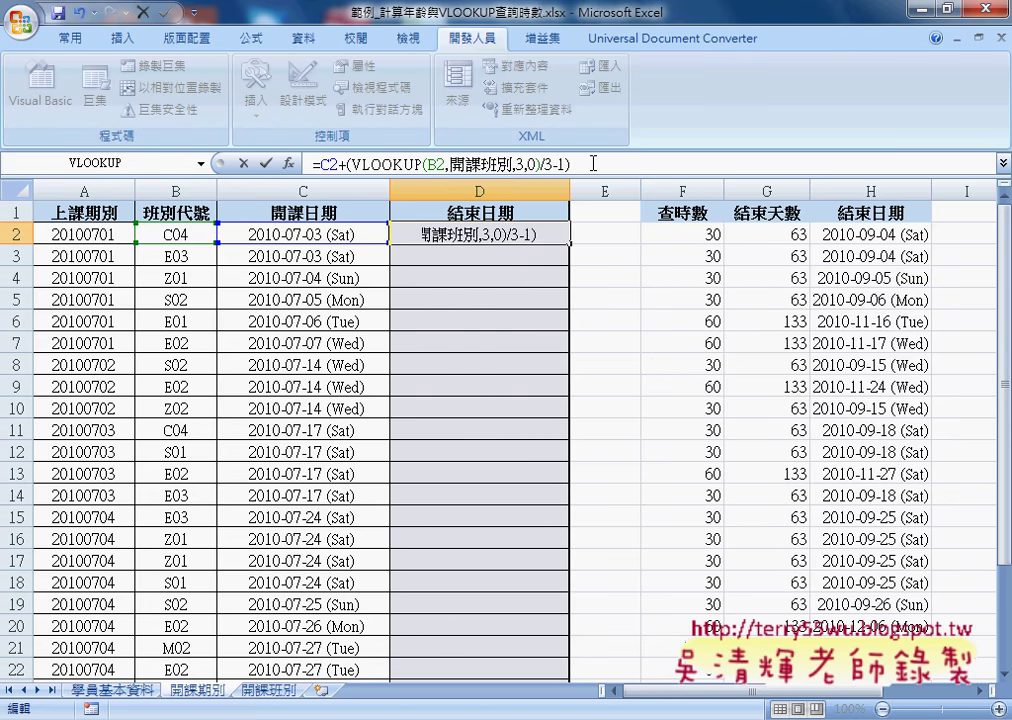
text(*7)
click(266, 164)
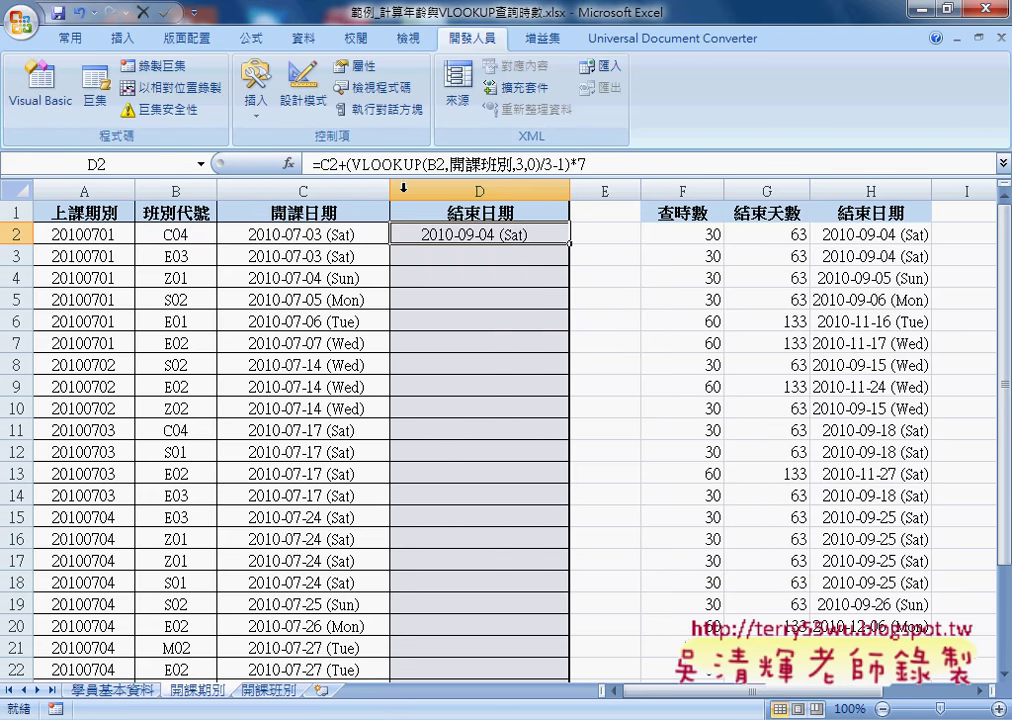
Fill D2's combined end-date formula down column D and review its VLOOKUP term
double_click(569, 243)
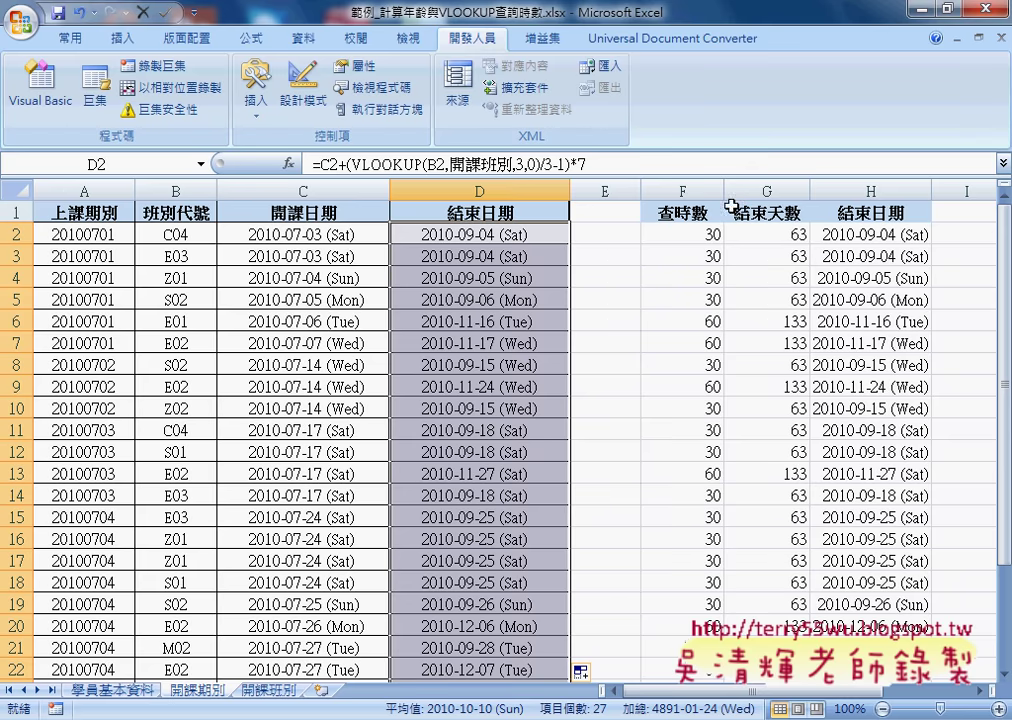
drag(346, 163, 423, 163)
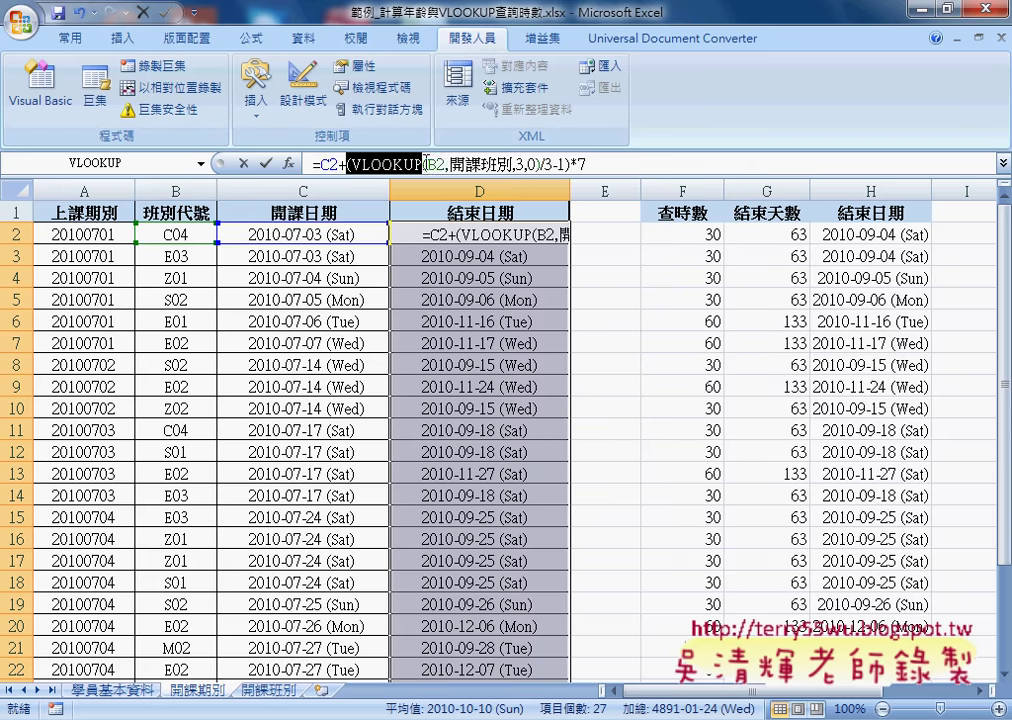
click(621, 160)
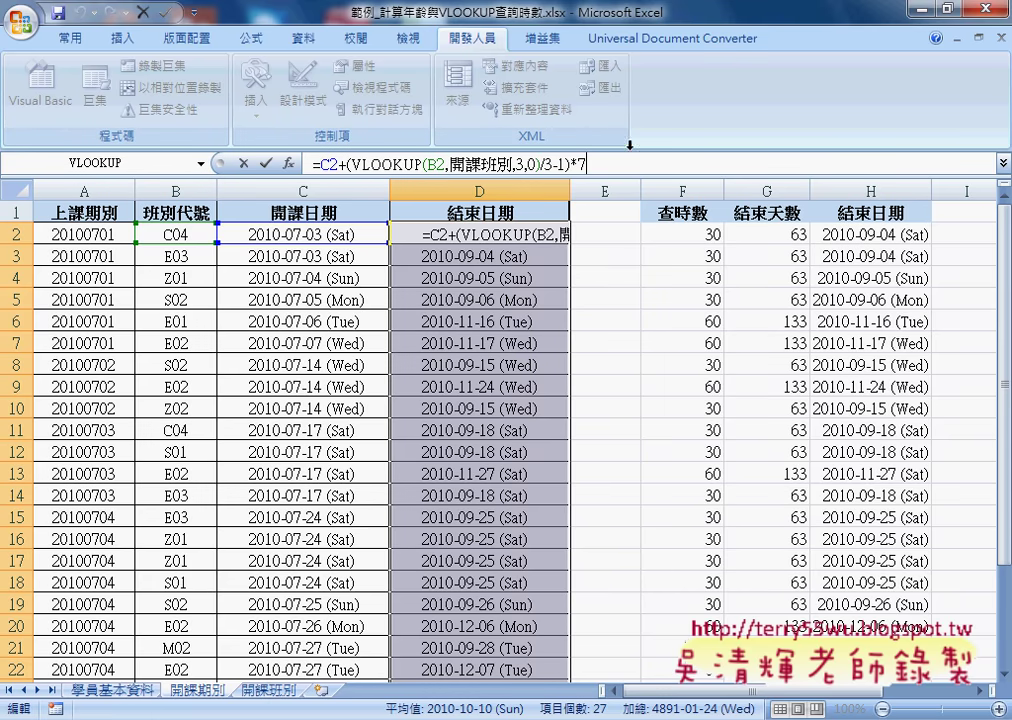
Select the final end-date formula line in the Google Docs notes, then minimize Chrome
mouse_move(358, 716)
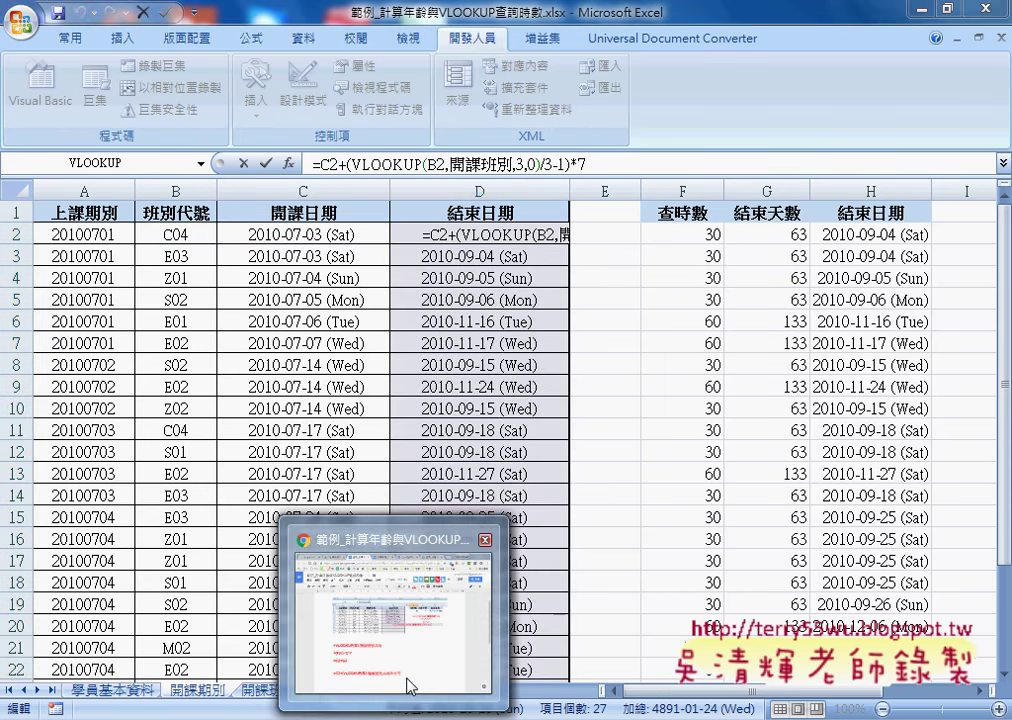
click(413, 684)
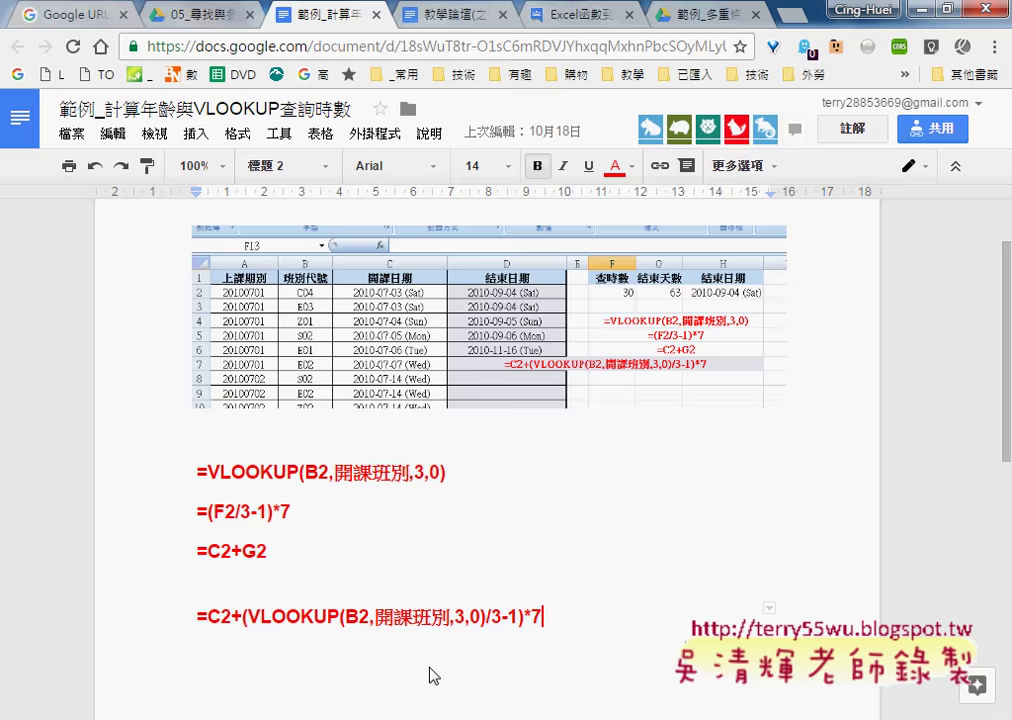
click(193, 18)
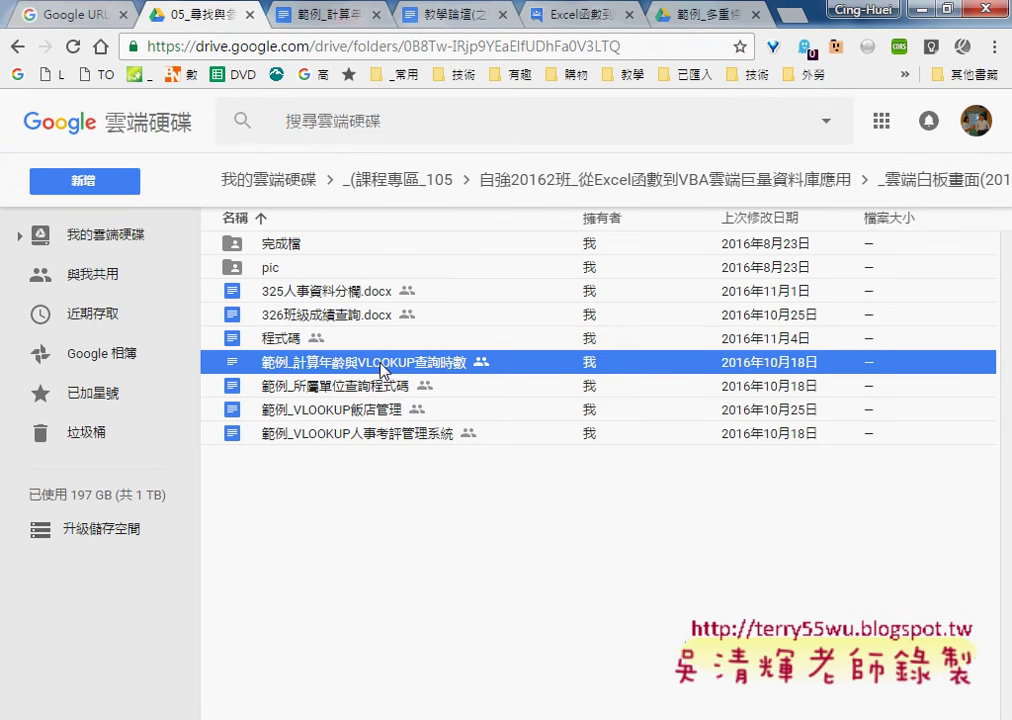
click(275, 16)
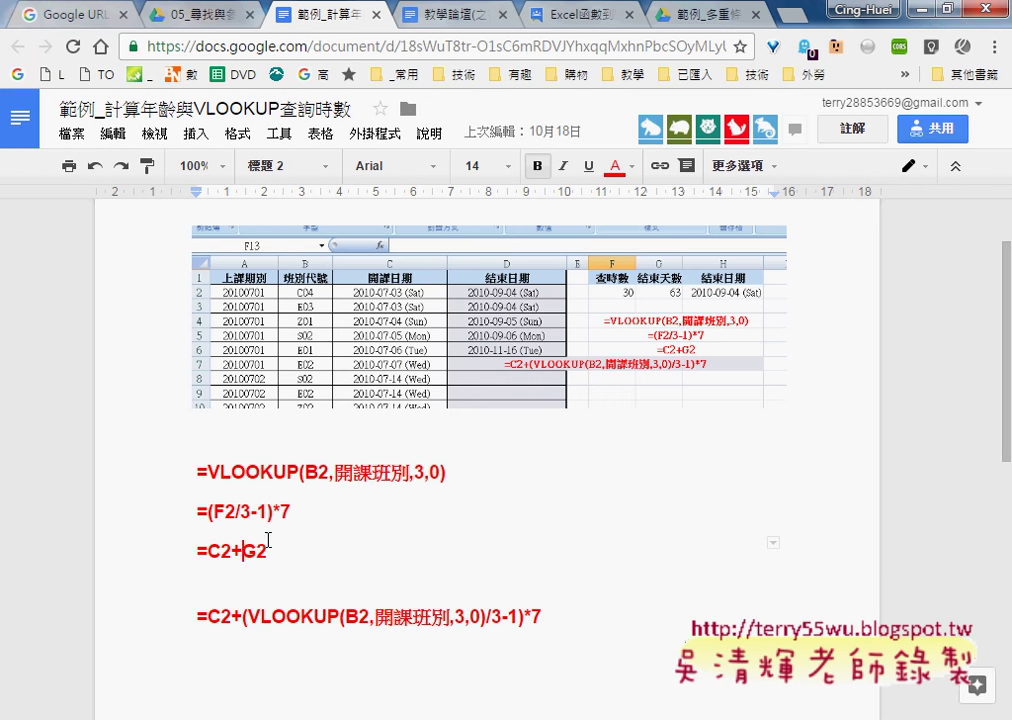
drag(628, 605, 147, 628)
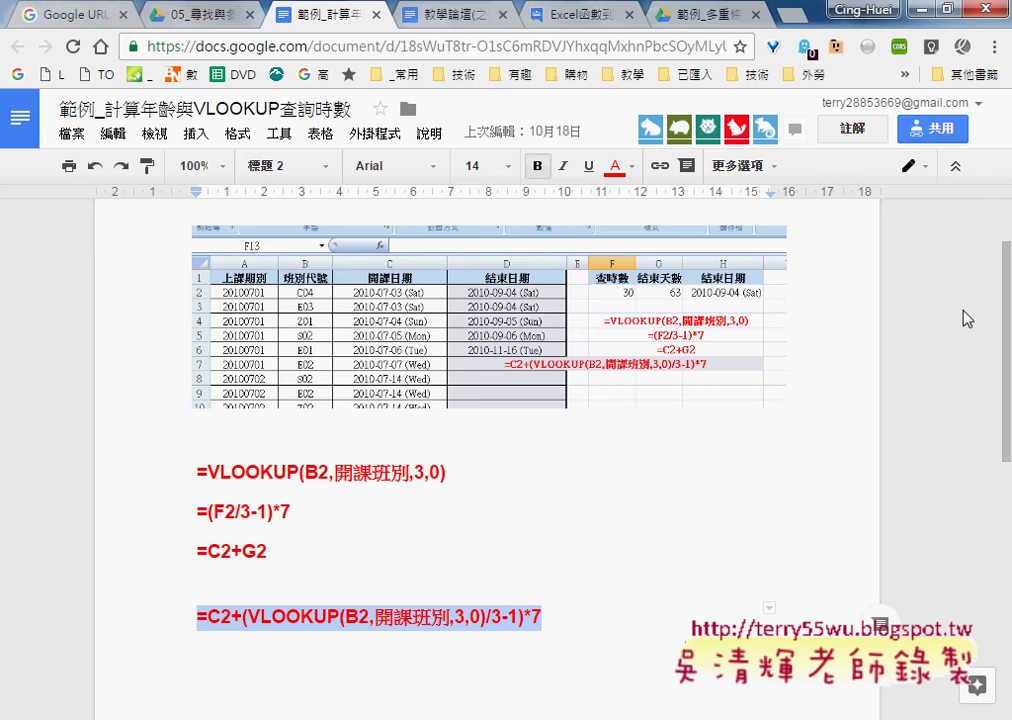
click(928, 12)
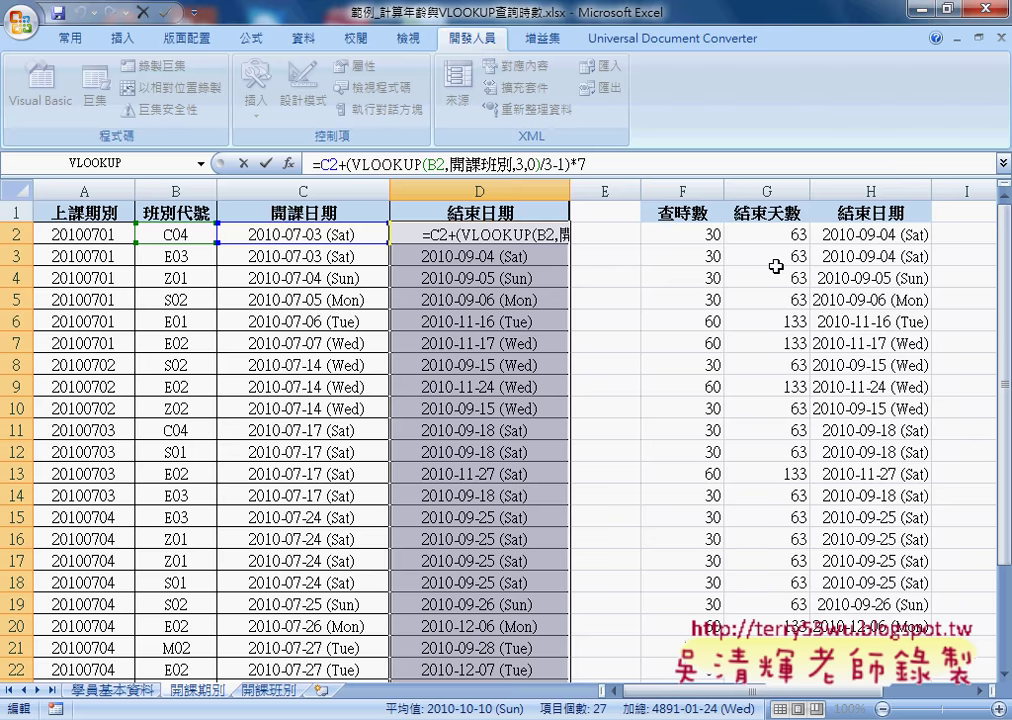
Close the end-date workbook without saving, then minimize the 多重條件檢核範例 workbook
click(990, 9)
click(508, 416)
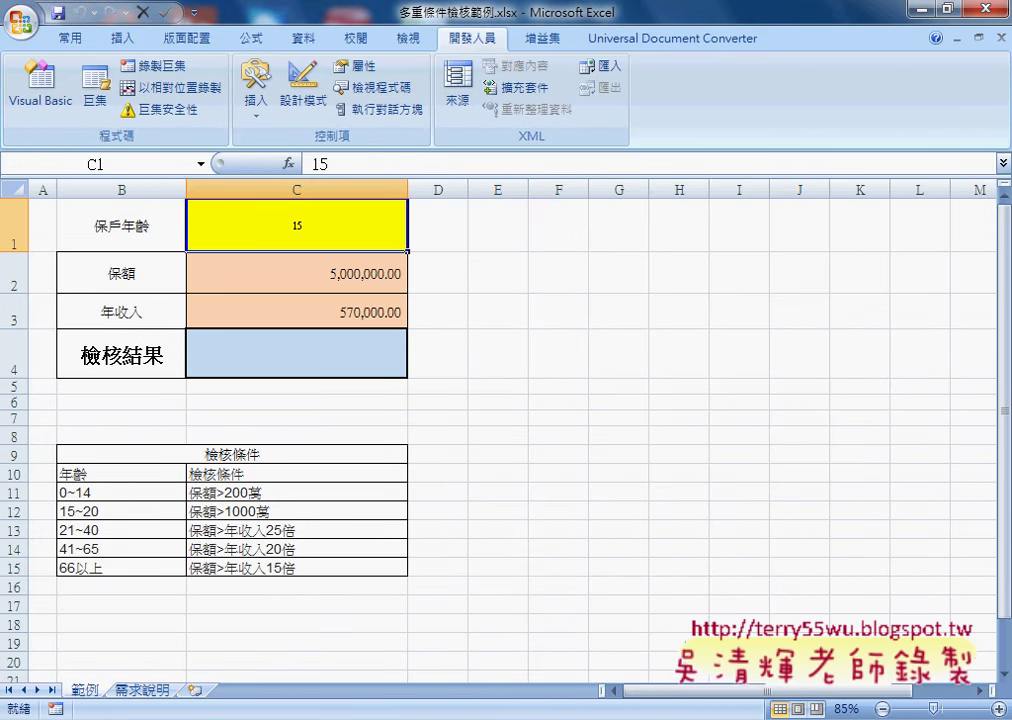
mouse_move(360, 719)
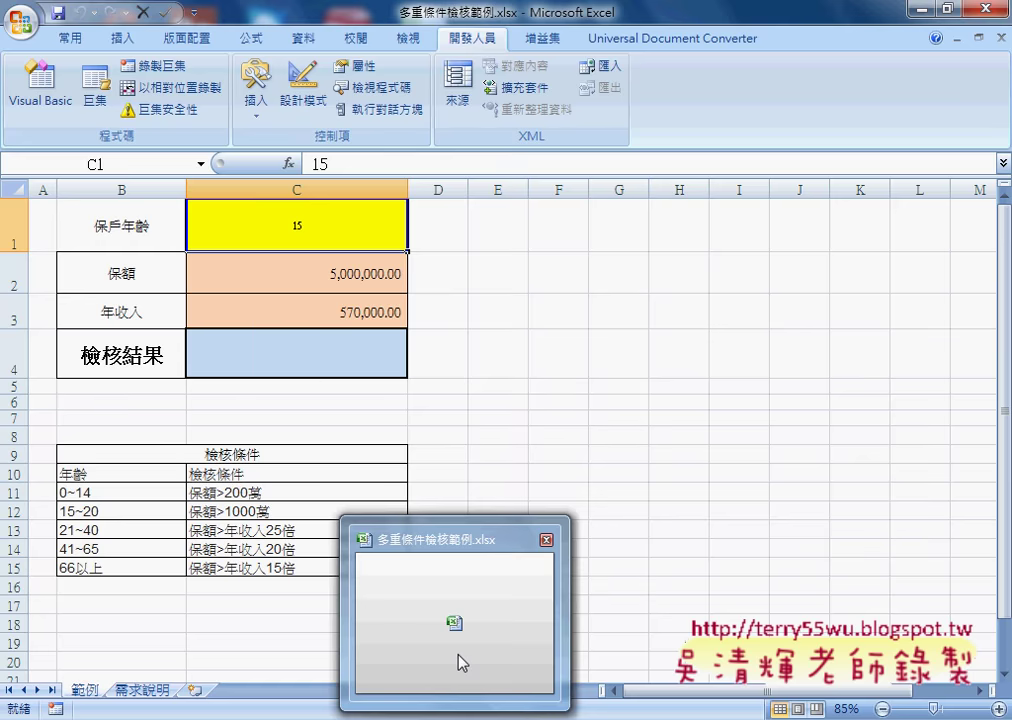
click(672, 567)
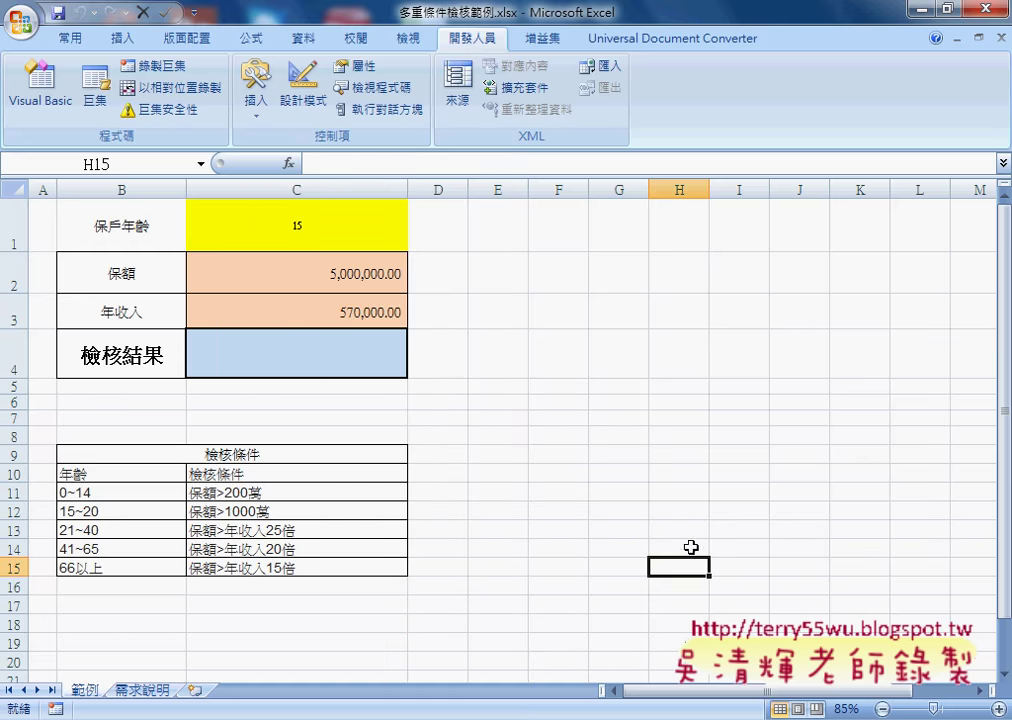
click(918, 9)
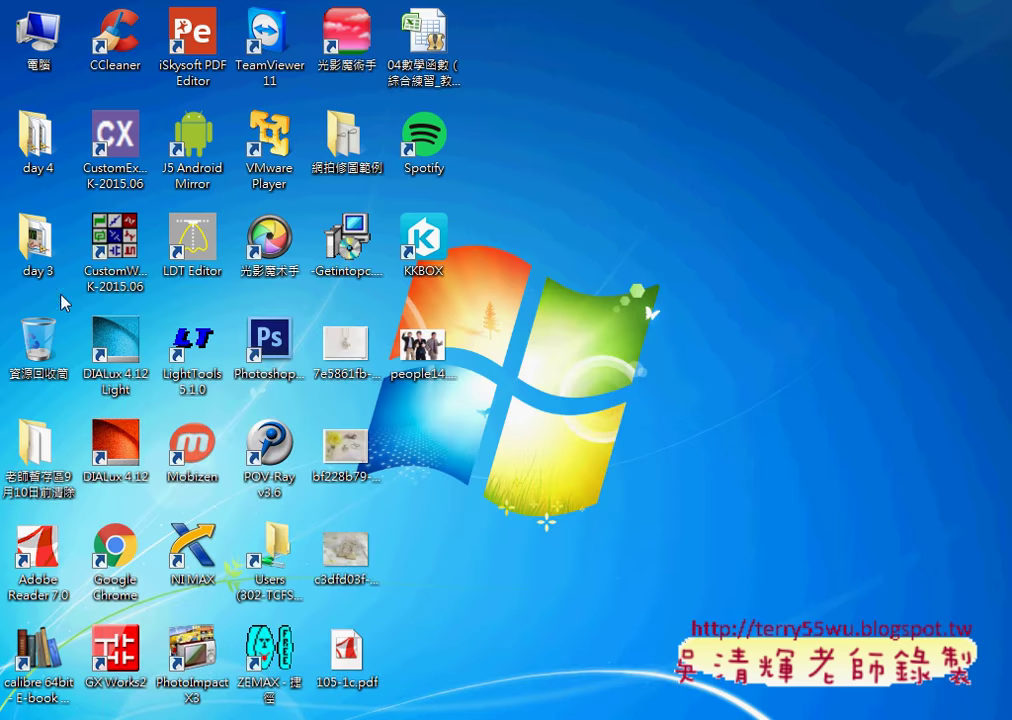
Browse 老師暫存區 > 自強2016_3 > 01_範例檔 > 範例檔 > 05檢視參照函數 and open 範例_計算年齡與VLOOKUP查詢時數.xlsx
double_click(47, 440)
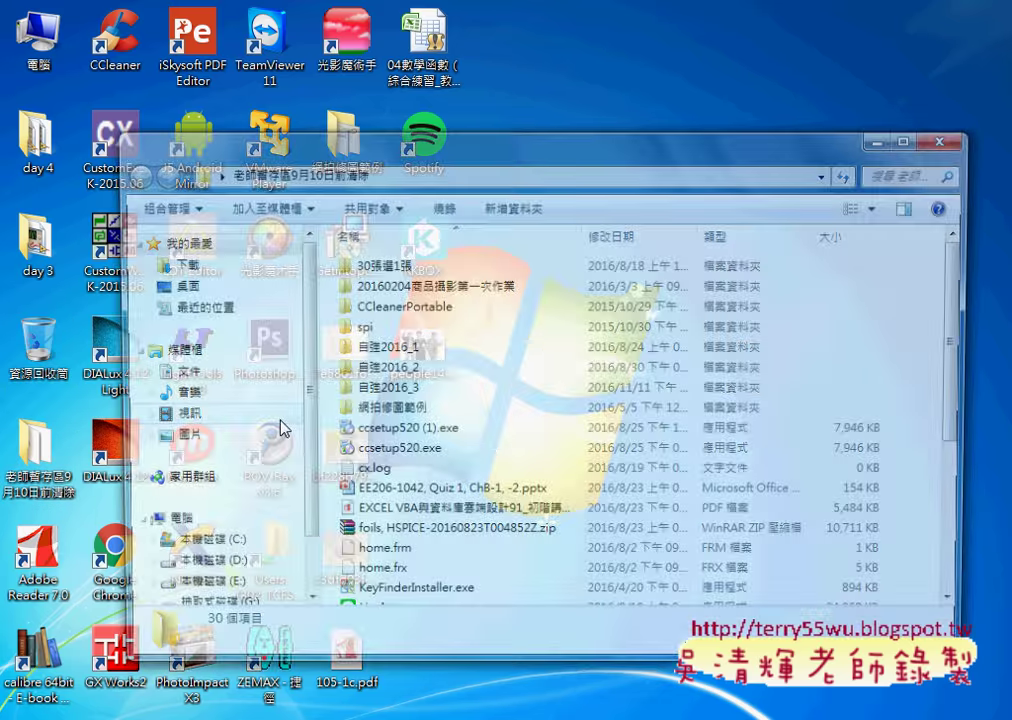
double_click(440, 397)
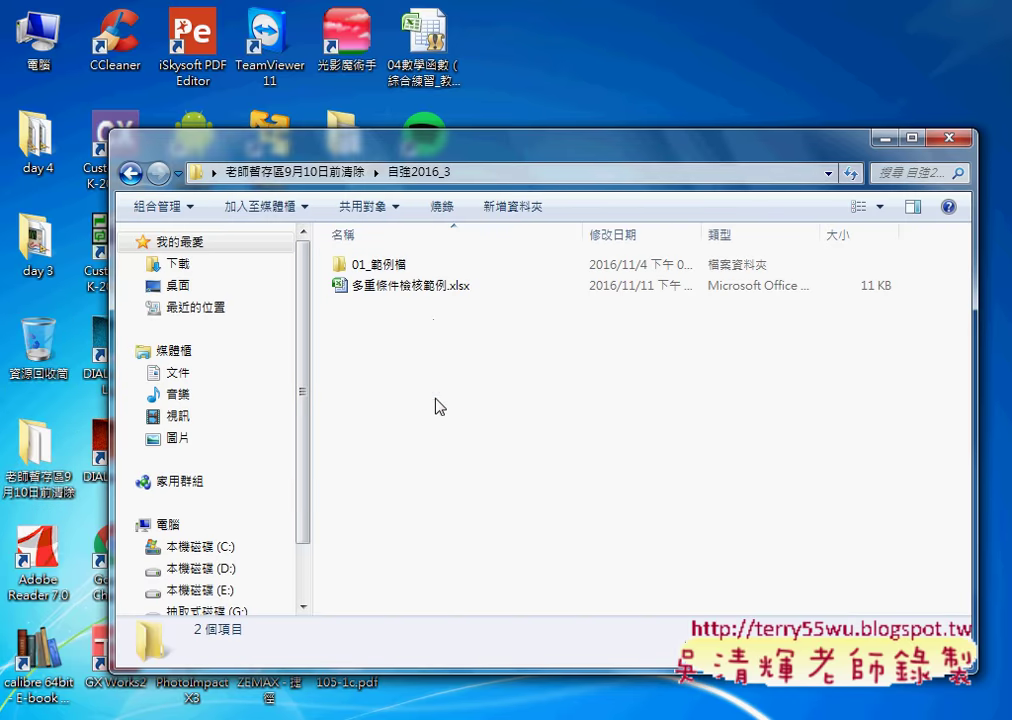
double_click(420, 267)
double_click(421, 272)
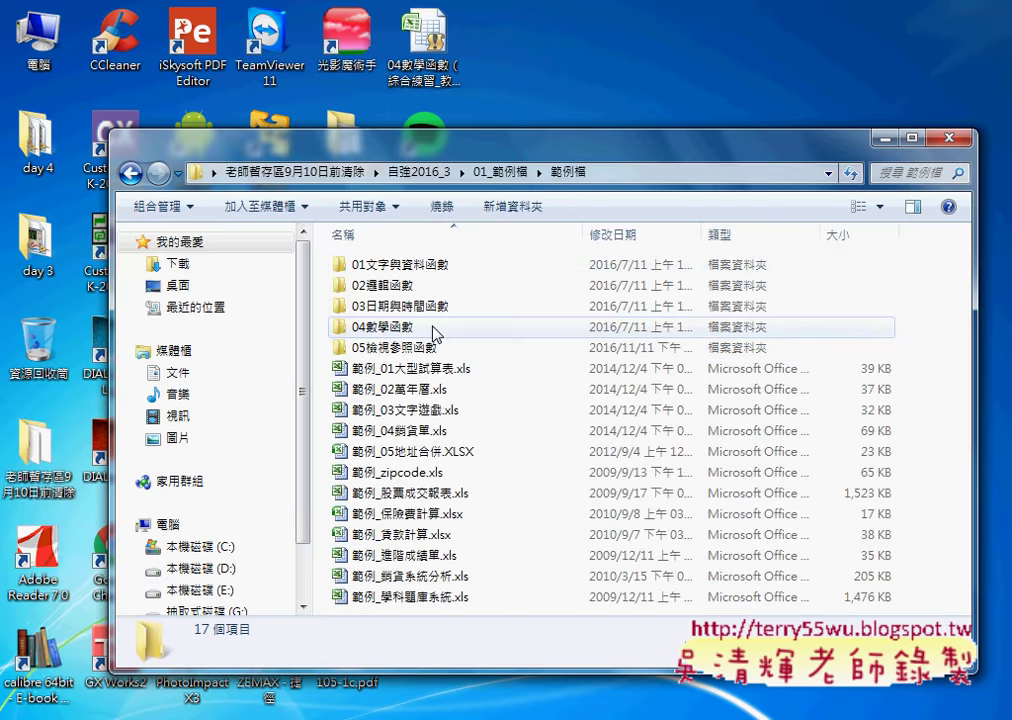
double_click(398, 348)
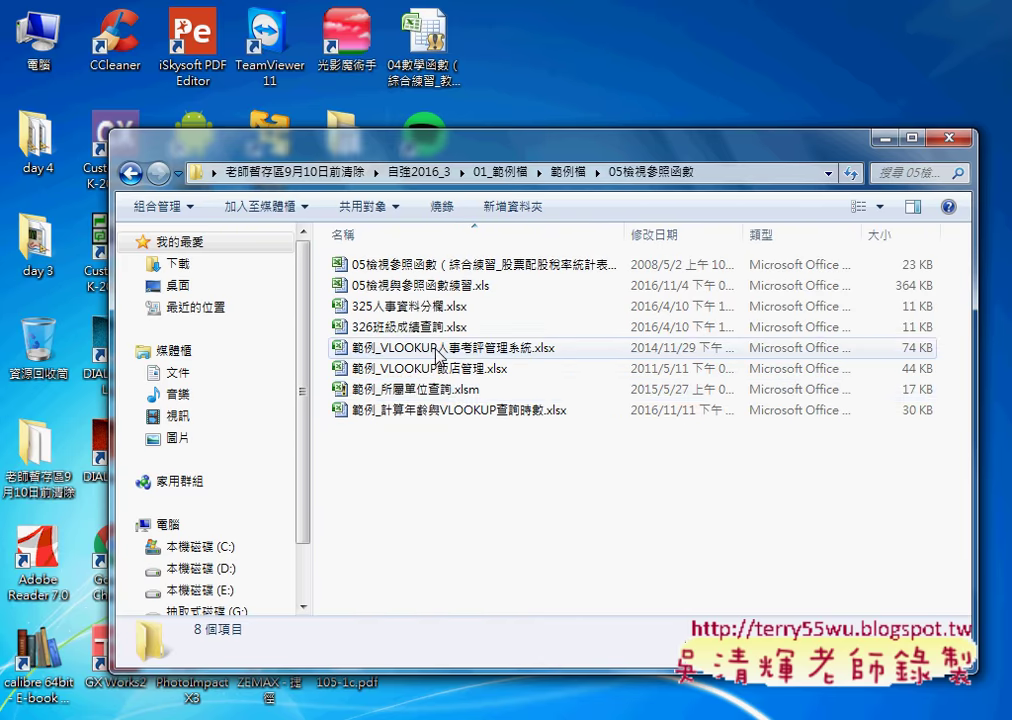
double_click(451, 412)
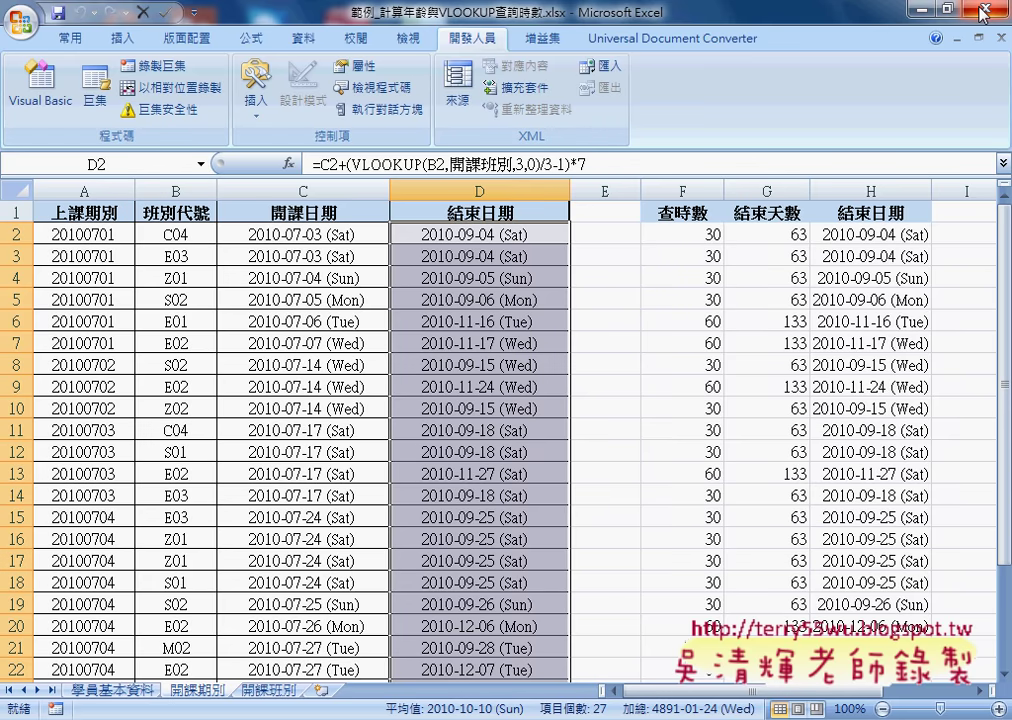
Close the end-date workbook without saving, then put the remaining Excel window away to reveal Explorer
click(983, 12)
click(488, 412)
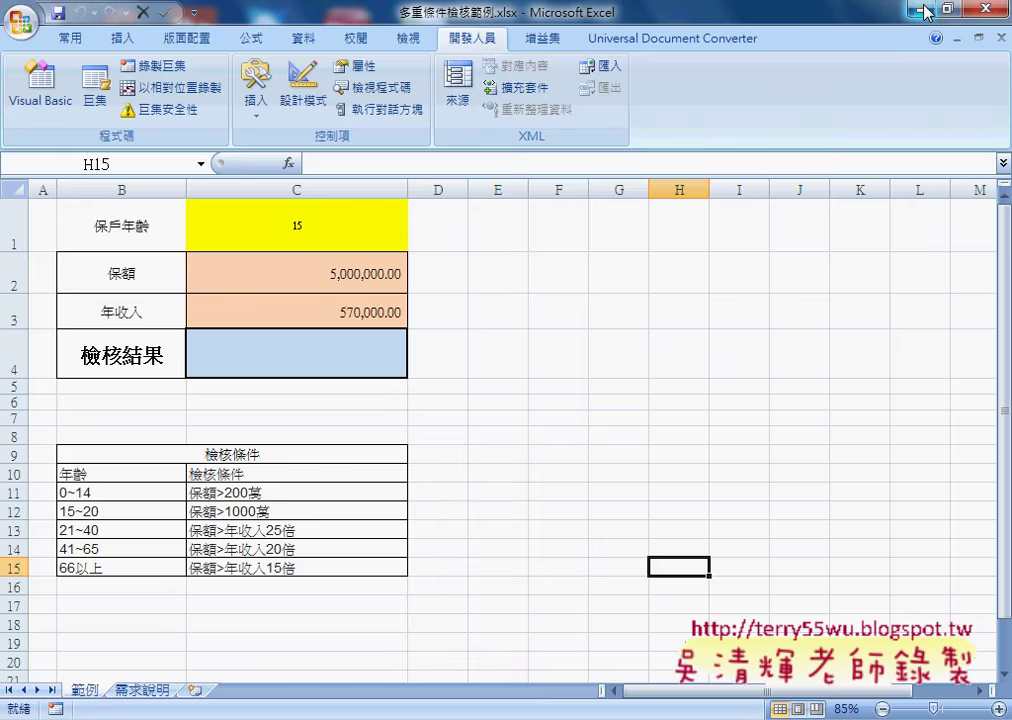
key(alt+F4)
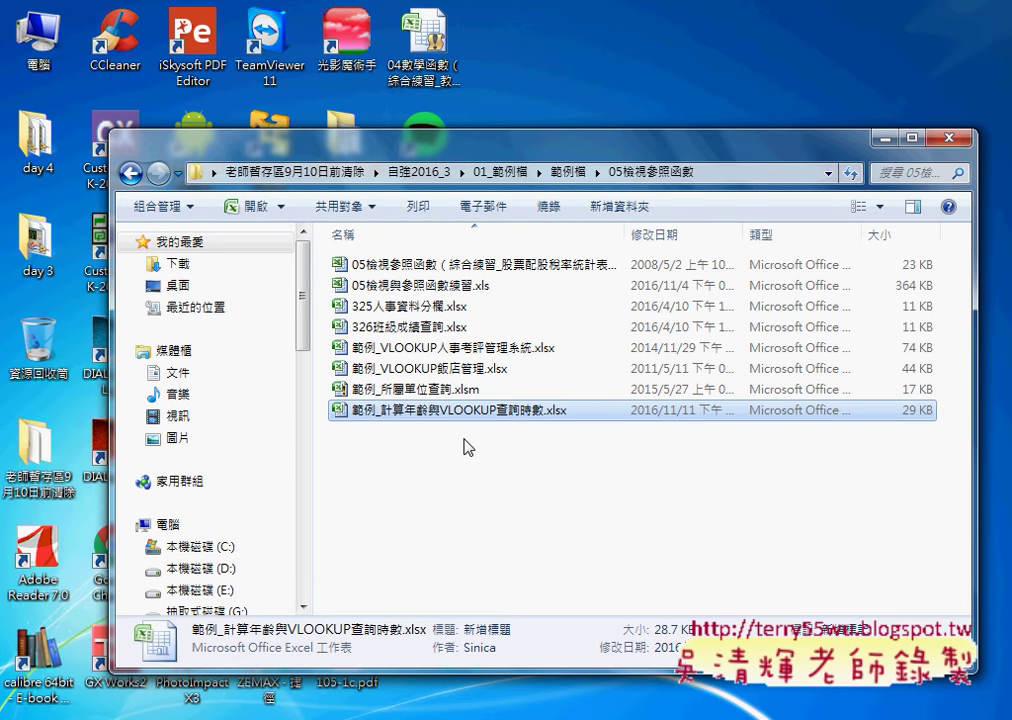
Open 範例_VLOOKUP人事考評管理系統.xlsx from the Explorer file list
double_click(490, 350)
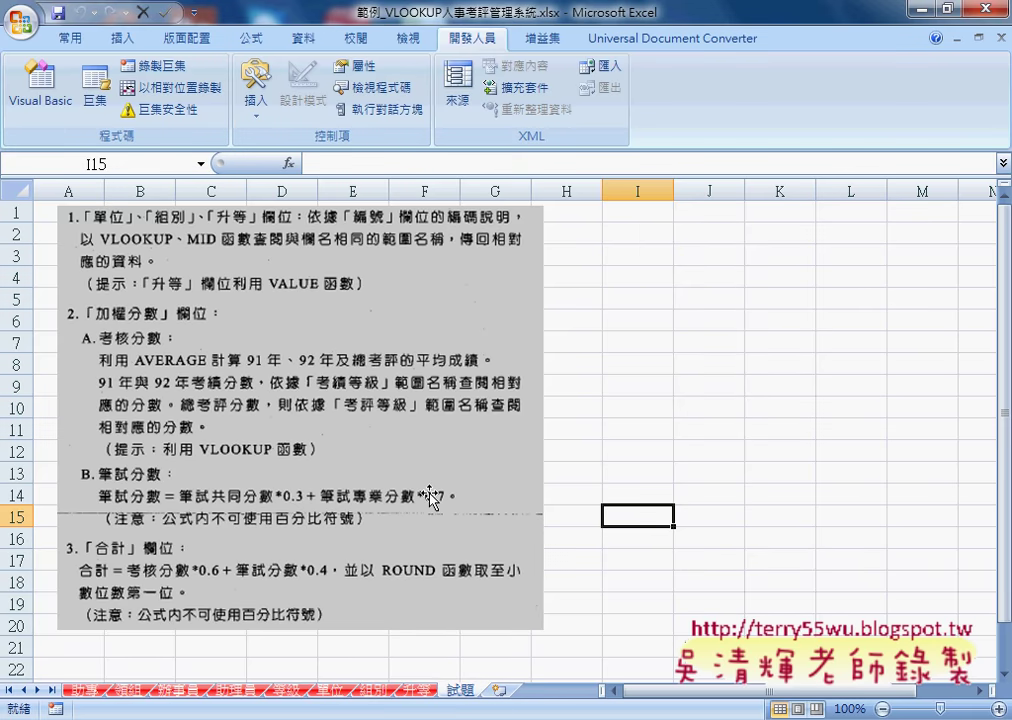
Enlarge the task-instructions picture on 試題, then view the 助專, 領組, 辦事員 and 助理員 sheets
click(431, 437)
drag(544, 630, 580, 656)
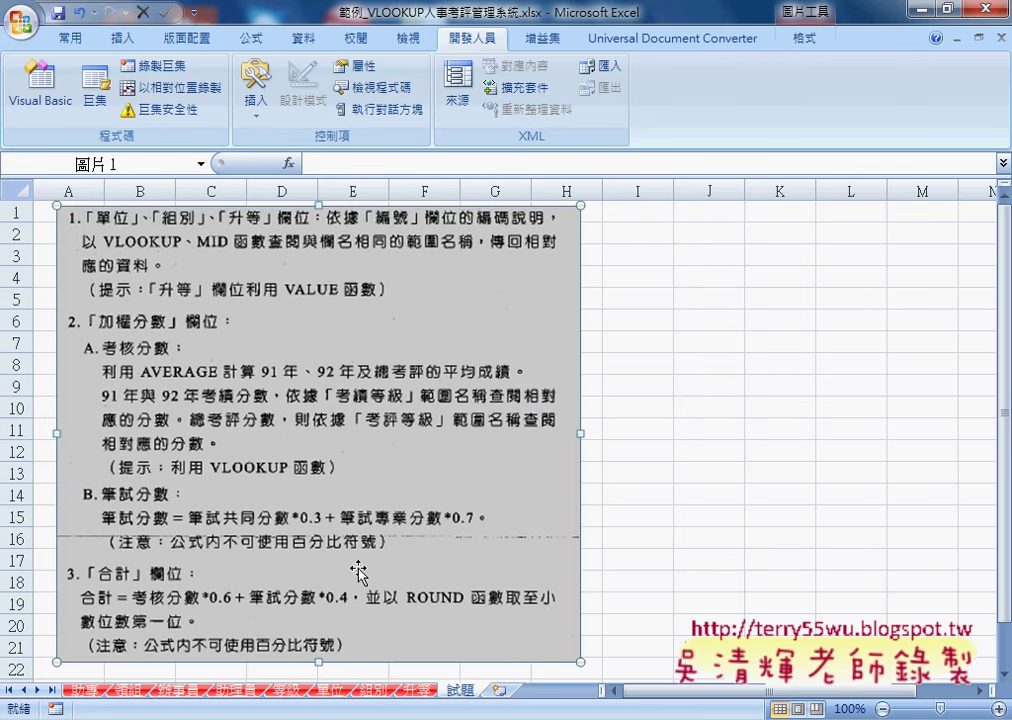
click(87, 693)
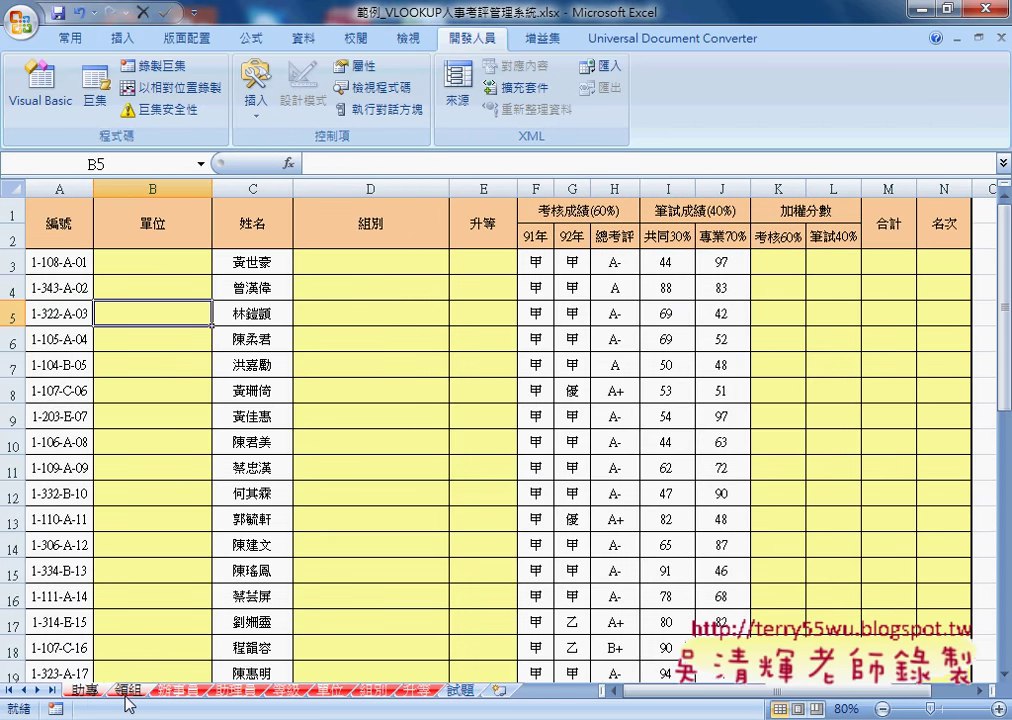
click(127, 692)
click(170, 692)
click(226, 692)
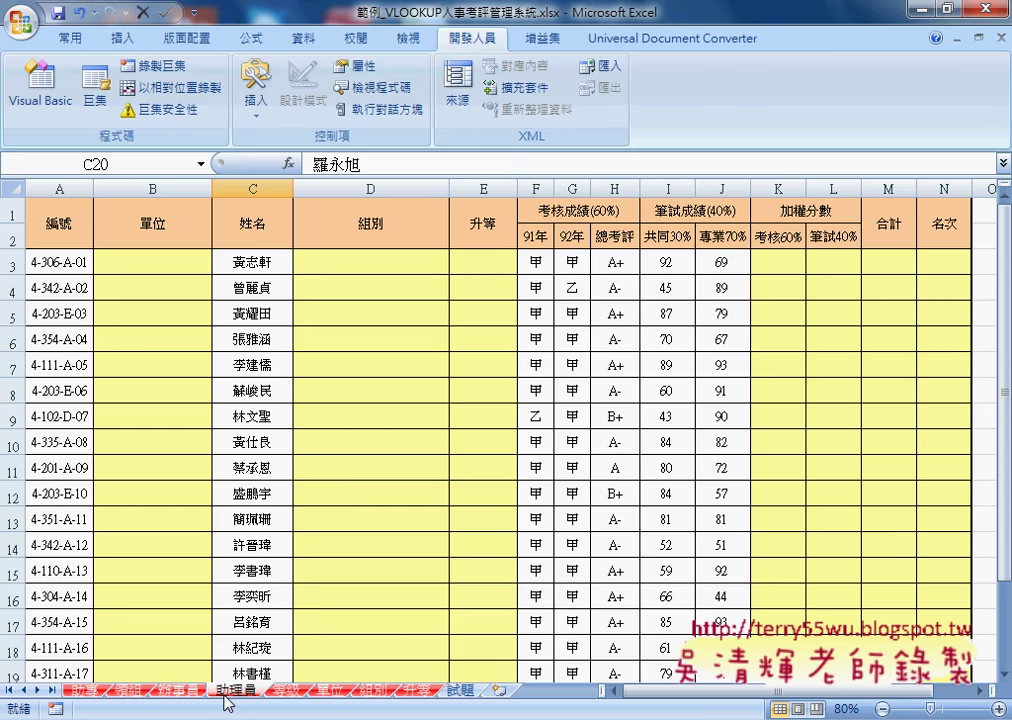
Cycle through the four staff sheets again and settle on 助專 with cell B3 selected
click(85, 692)
click(127, 692)
click(175, 692)
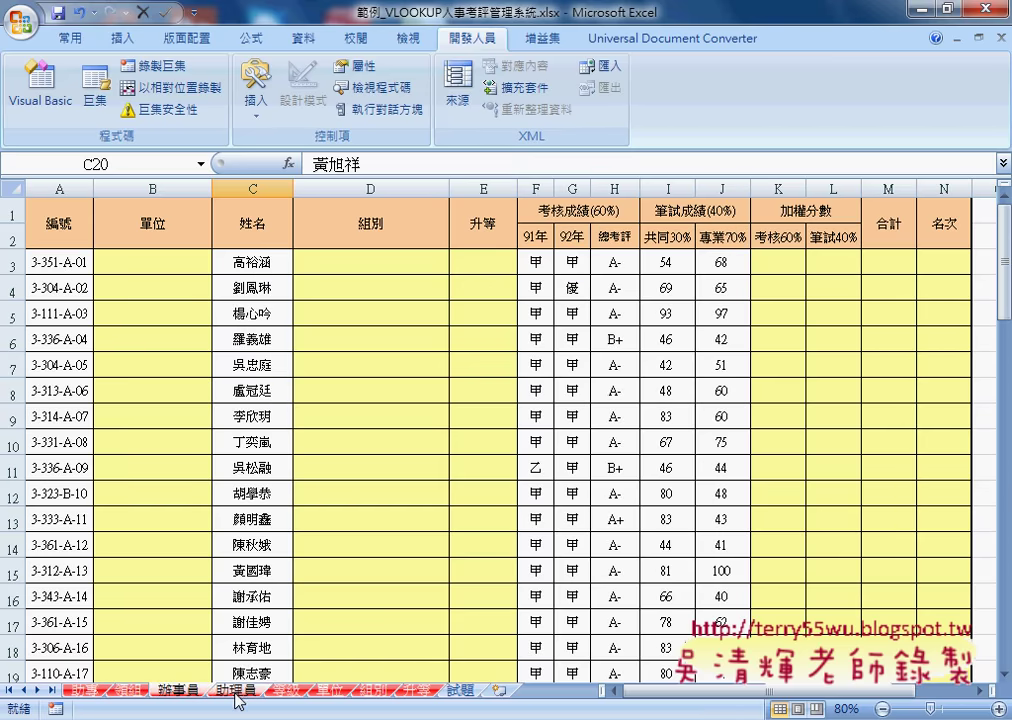
click(236, 692)
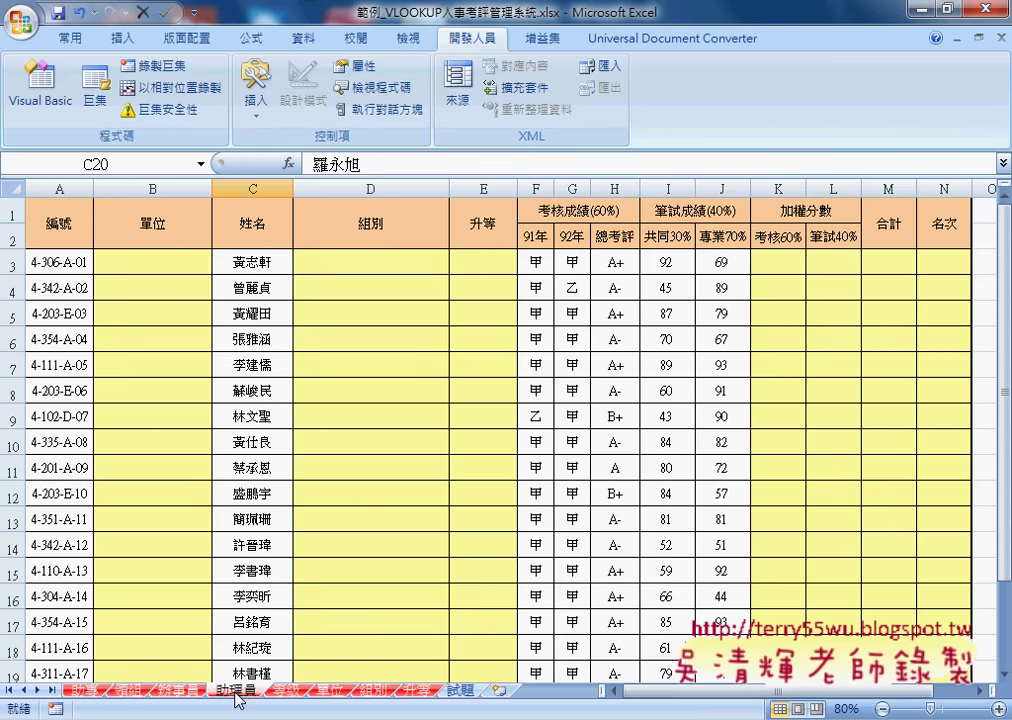
click(83, 692)
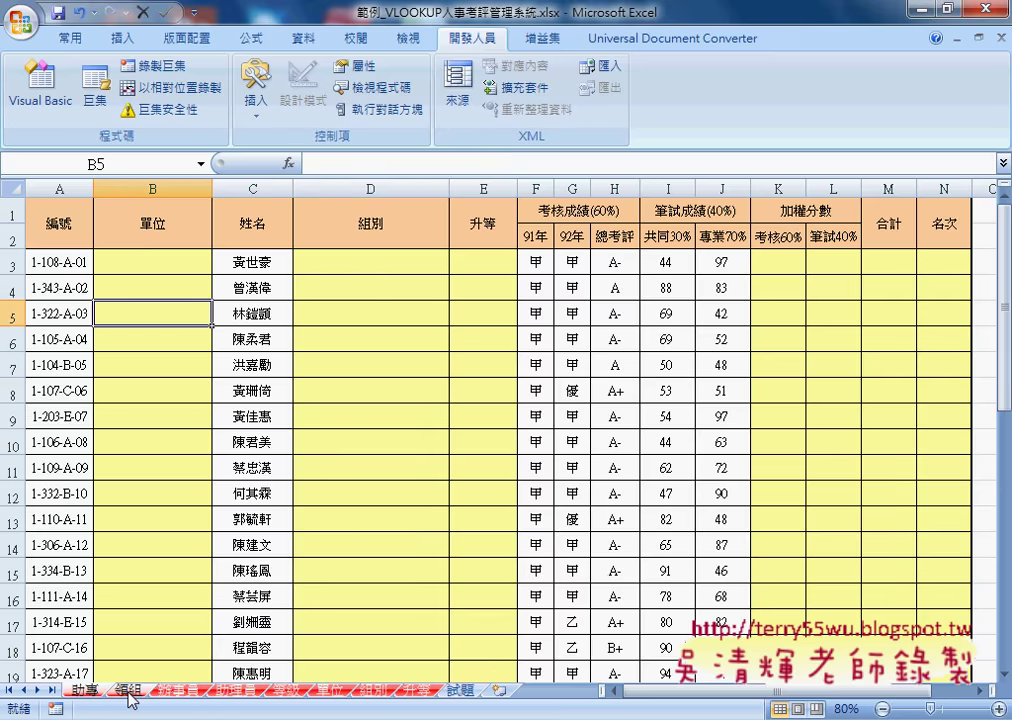
click(125, 692)
click(185, 692)
click(230, 692)
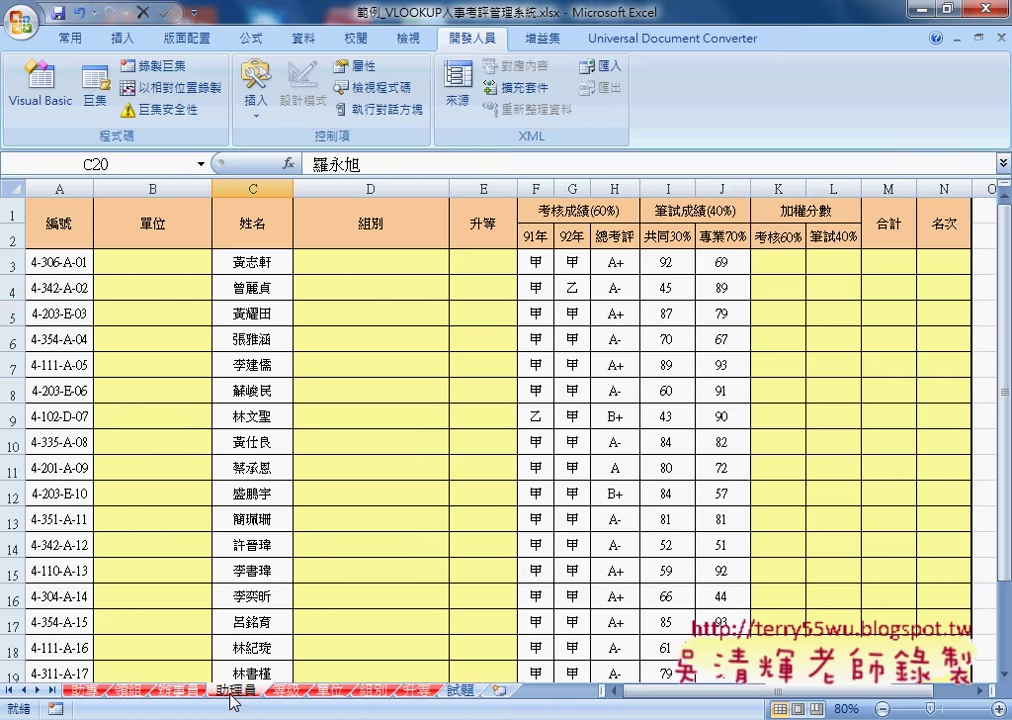
click(86, 692)
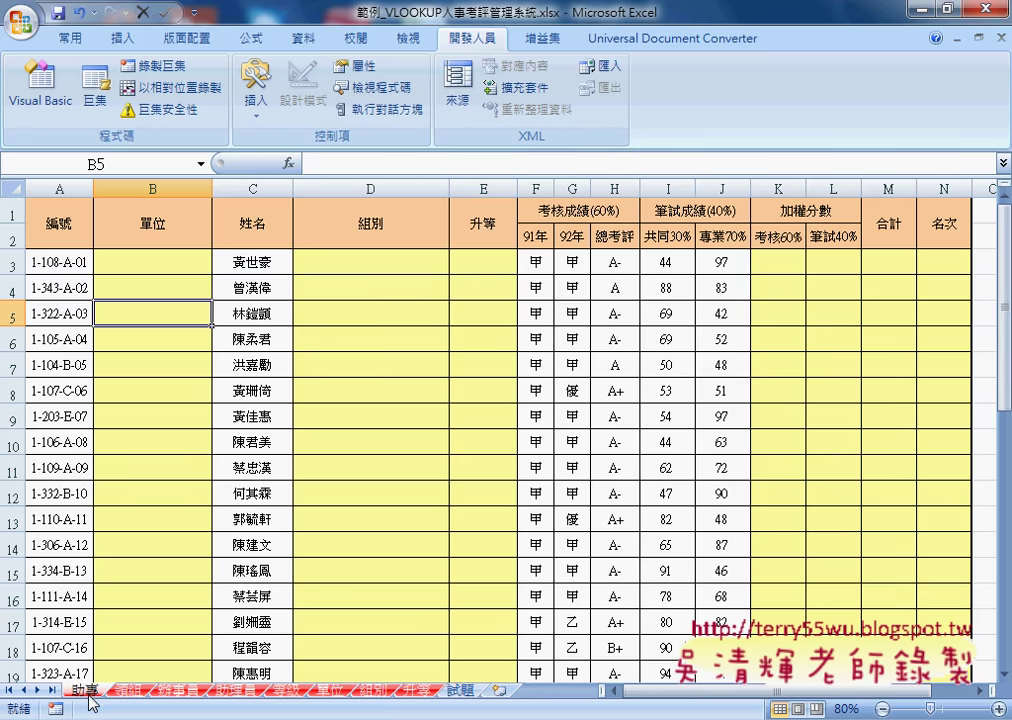
click(125, 692)
click(182, 692)
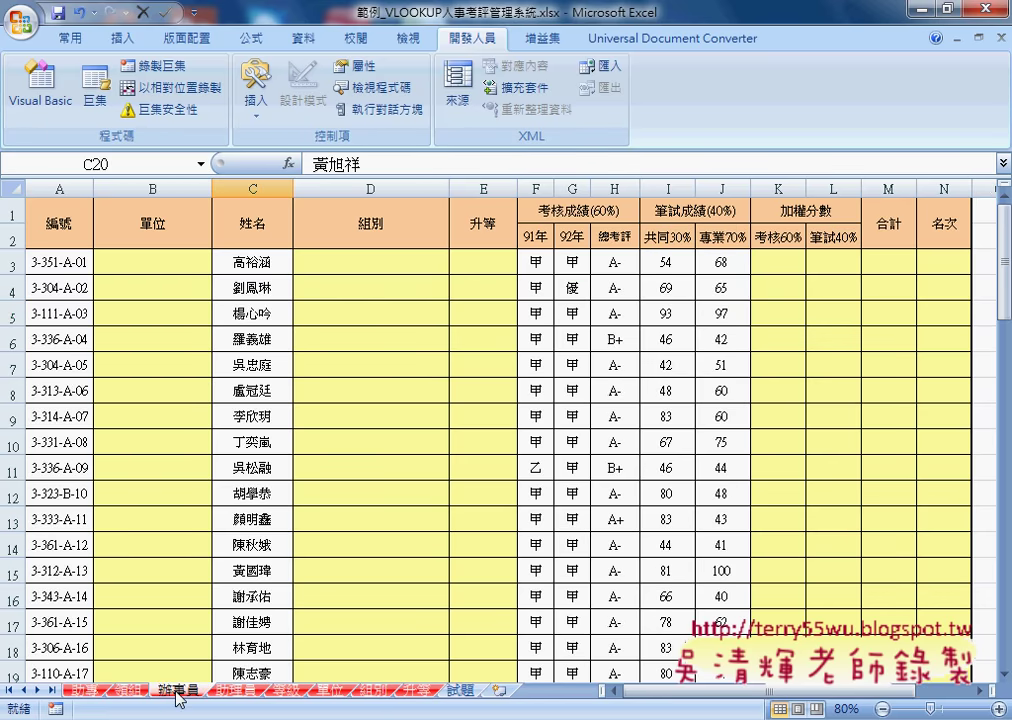
click(230, 692)
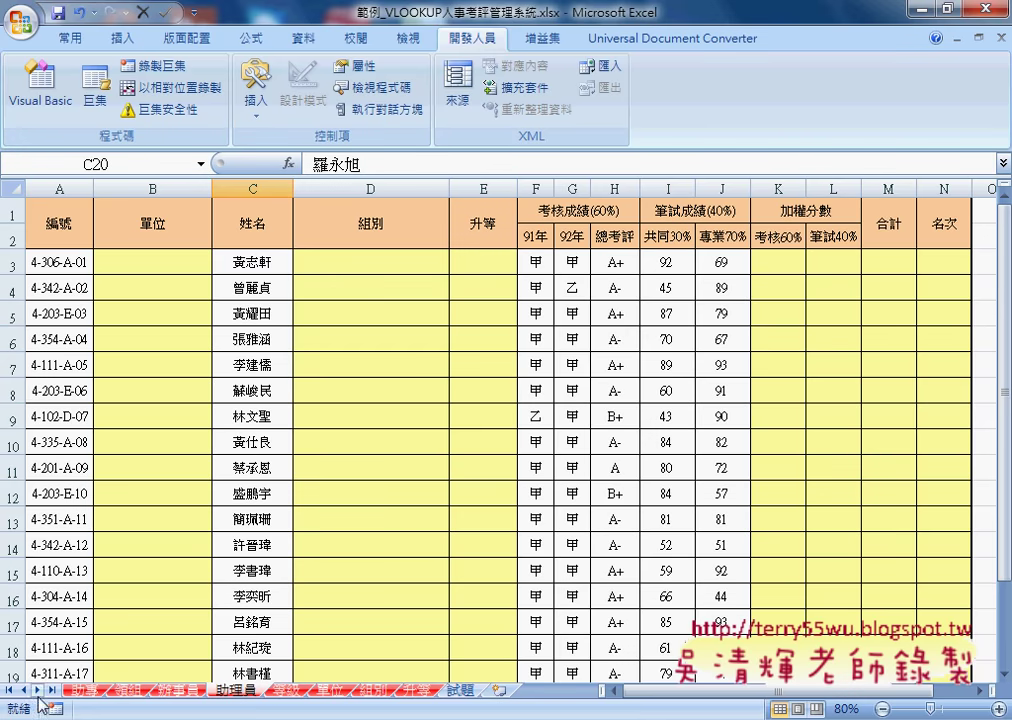
click(82, 692)
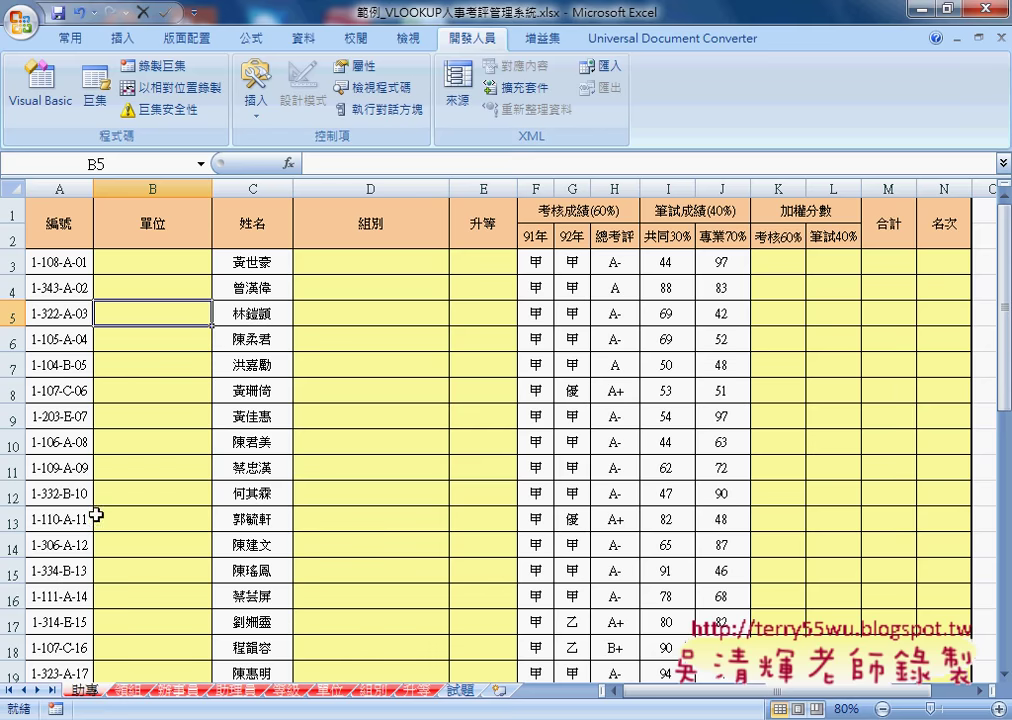
click(156, 264)
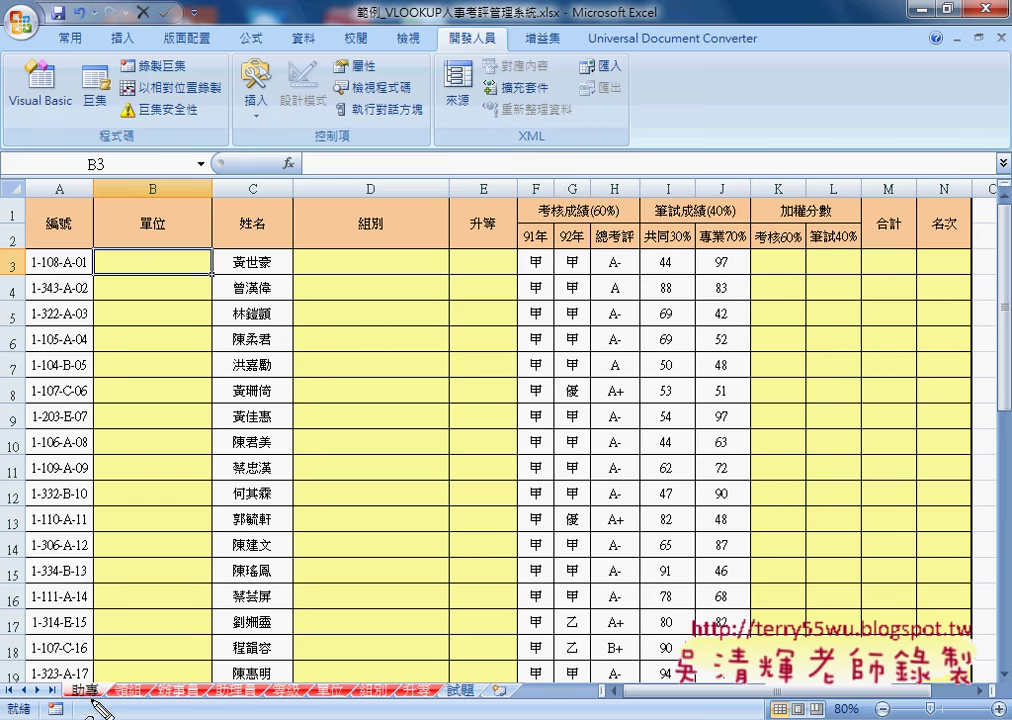
Mark up the 助專 sheet name, 單位 heading and unit code 108, clear the marks, then show the 單位 sheet
drag(96, 700, 93, 684)
drag(142, 230, 168, 231)
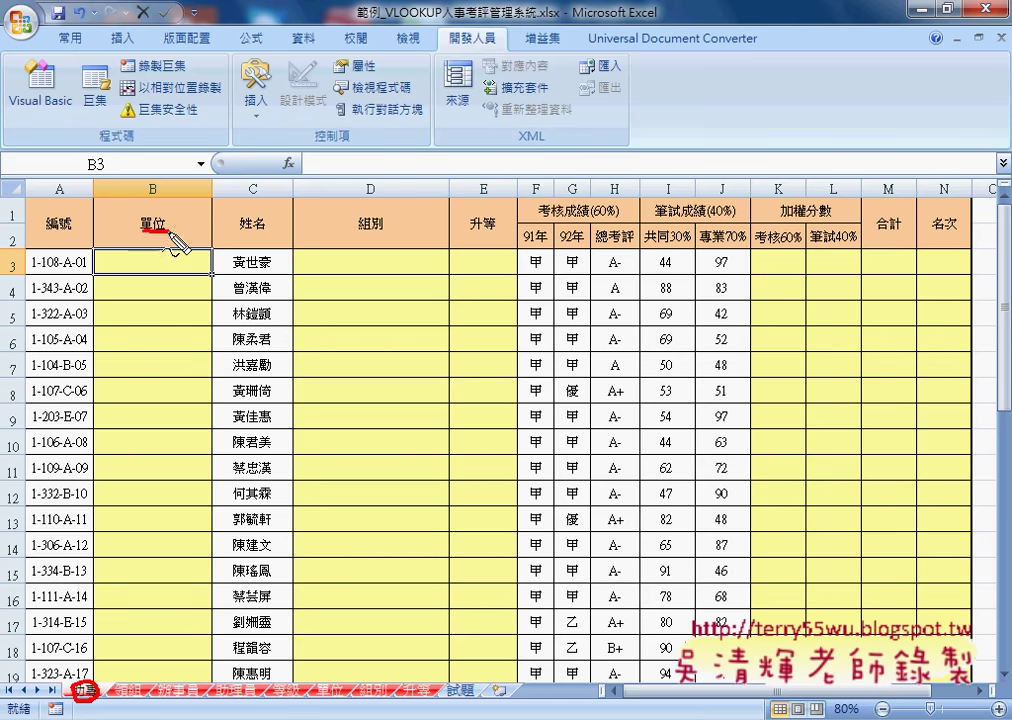
drag(41, 270, 57, 267)
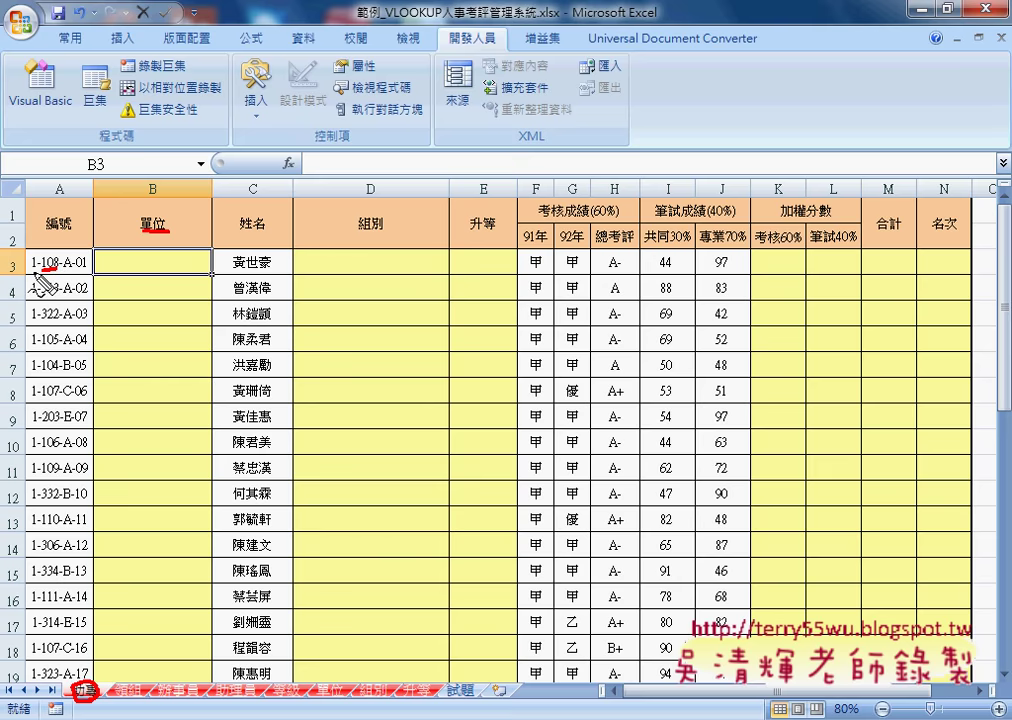
drag(47, 208, 48, 212)
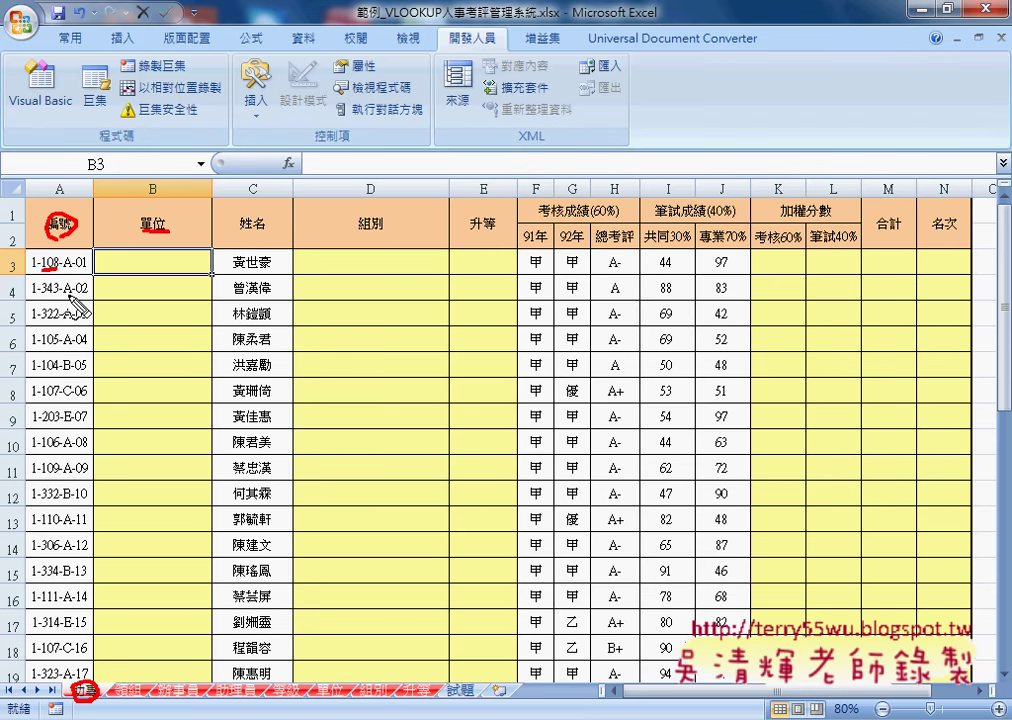
key(Escape)
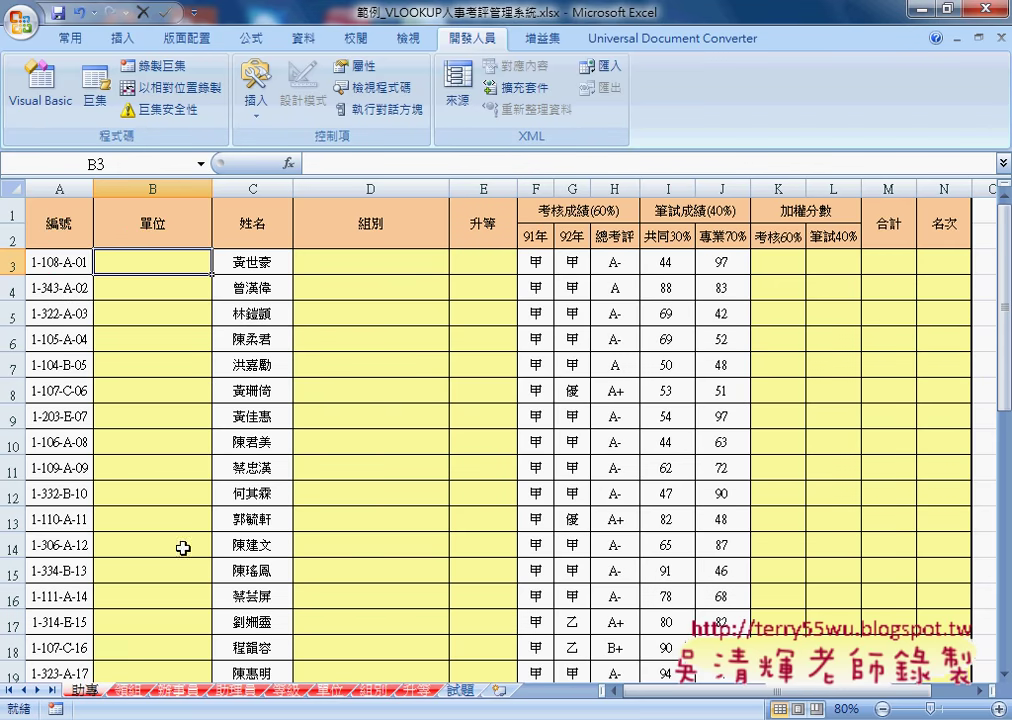
click(329, 690)
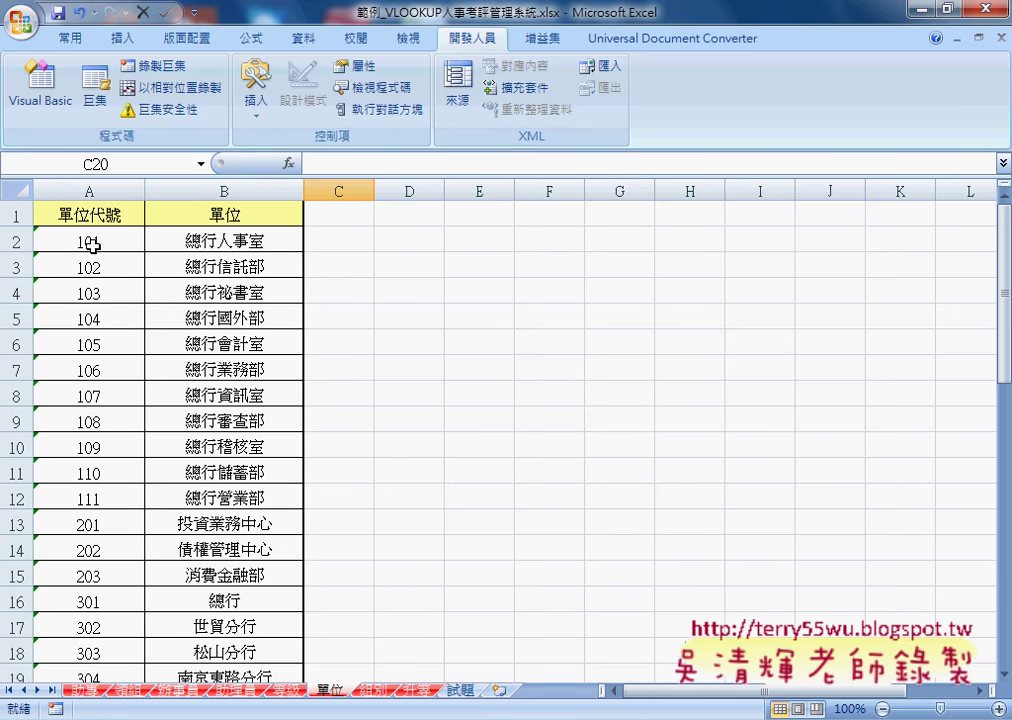
Copy the unit name 總行審查部 for code 108 from the 單位 sheet
drag(90, 242, 165, 650)
click(99, 421)
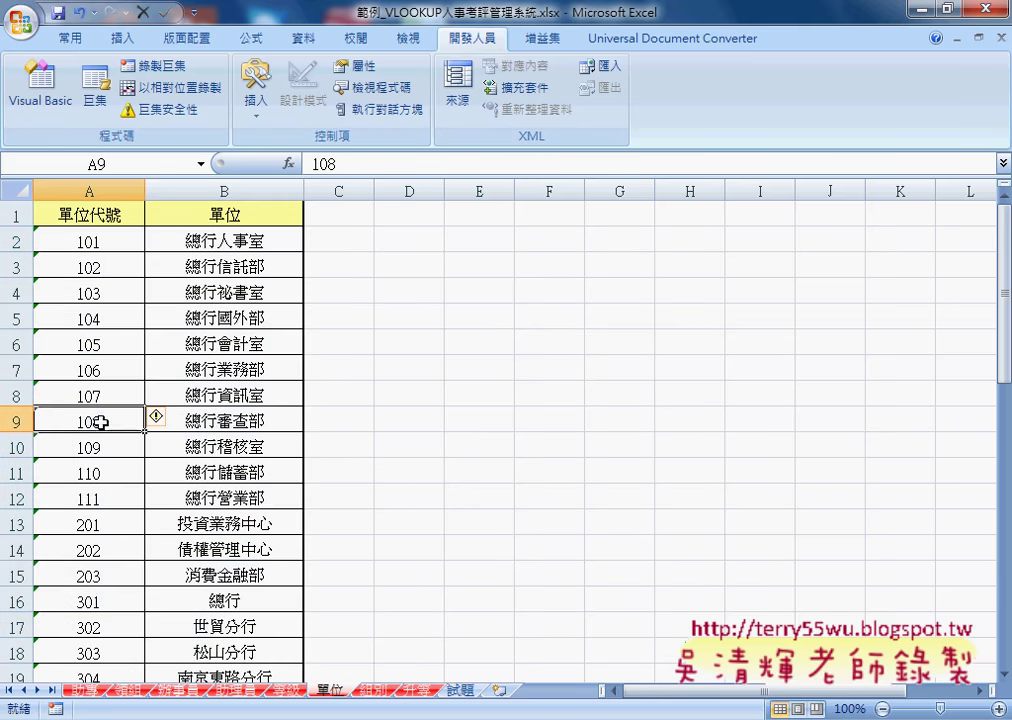
click(237, 422)
right_click(239, 421)
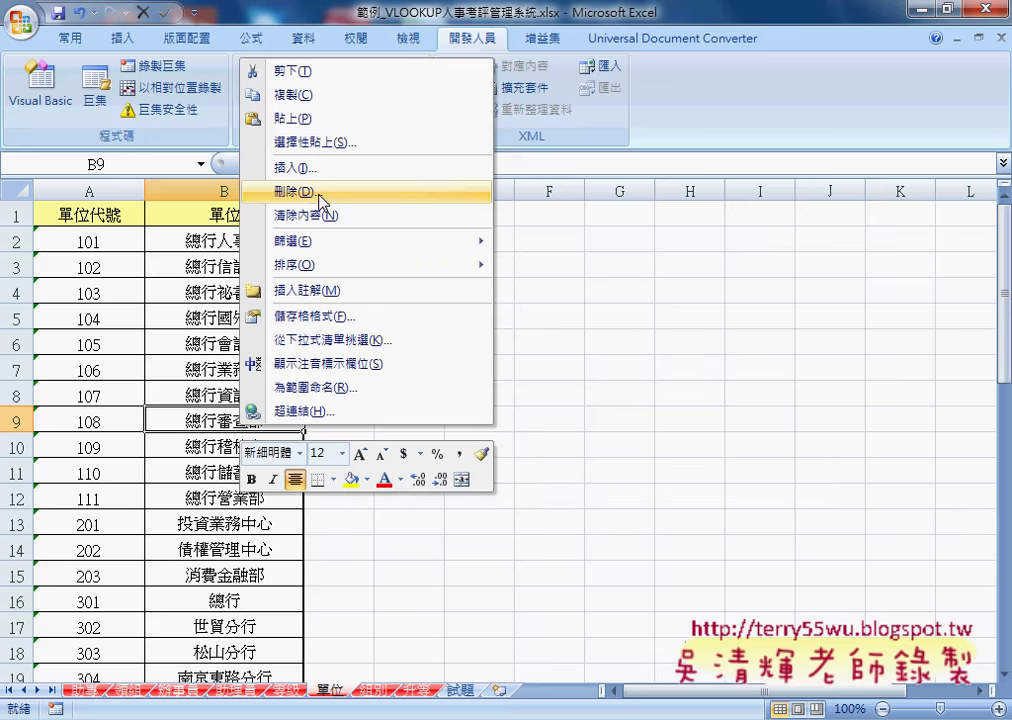
click(316, 97)
Paste 總行審查部 into cell B3 on the 助專 sheet for employee 1-108-A-01
click(85, 690)
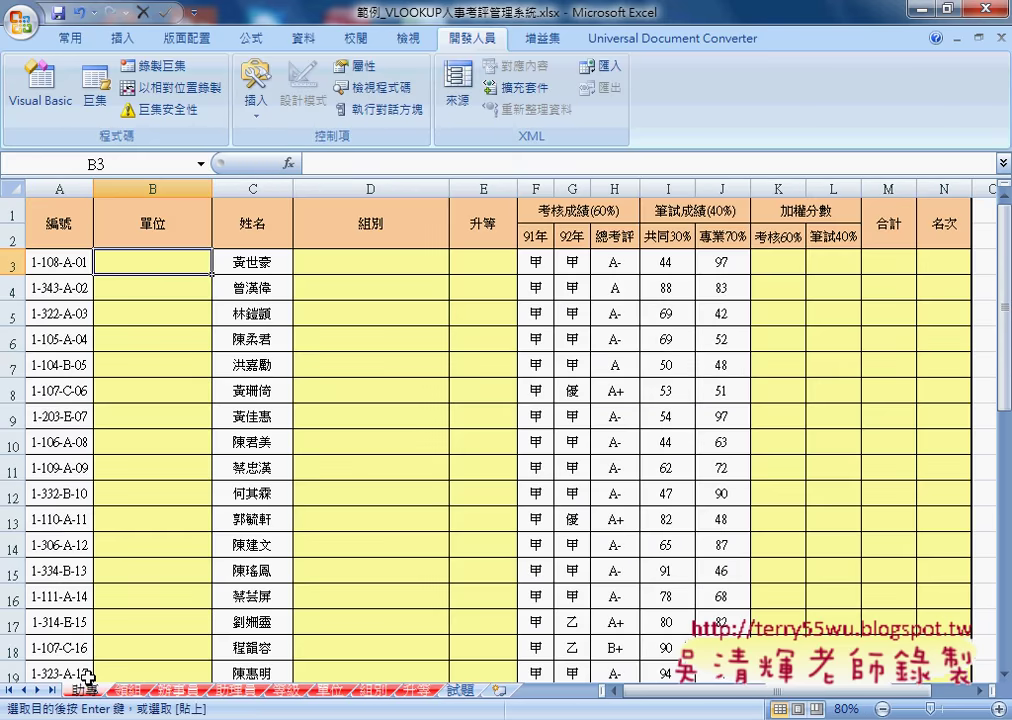
right_click(150, 261)
click(196, 323)
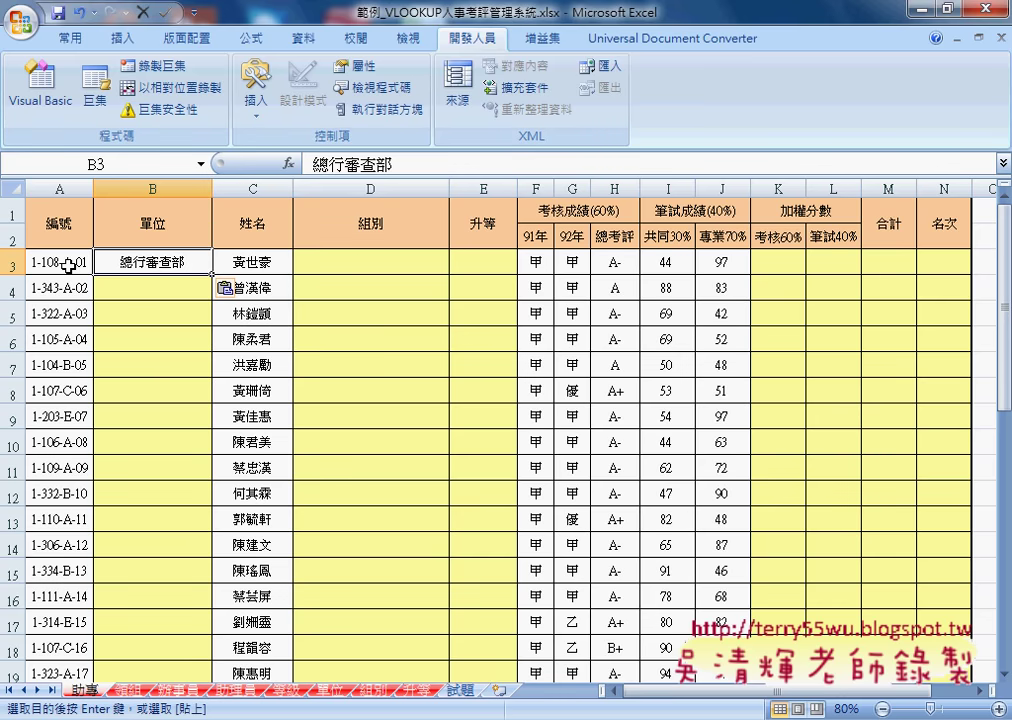
click(355, 264)
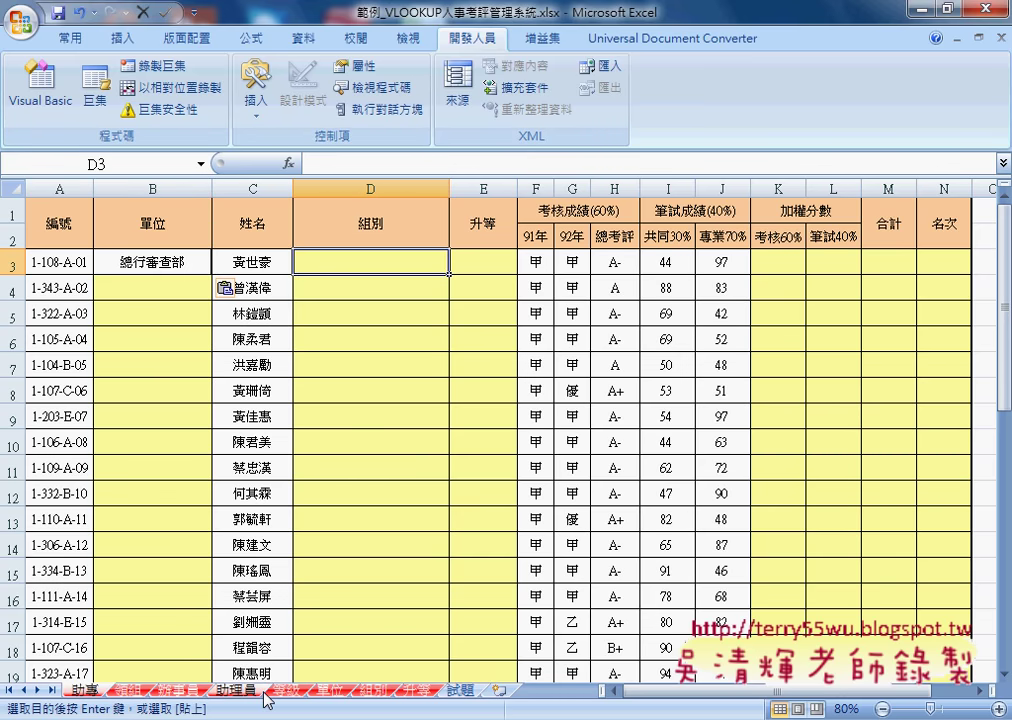
click(372, 690)
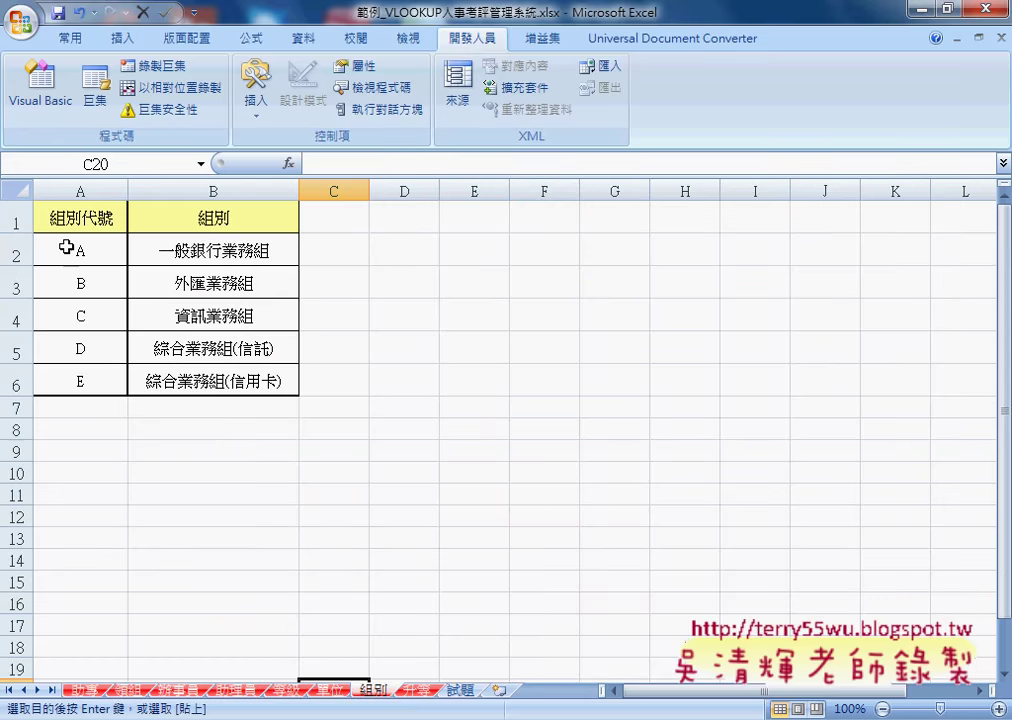
drag(68, 252, 287, 382)
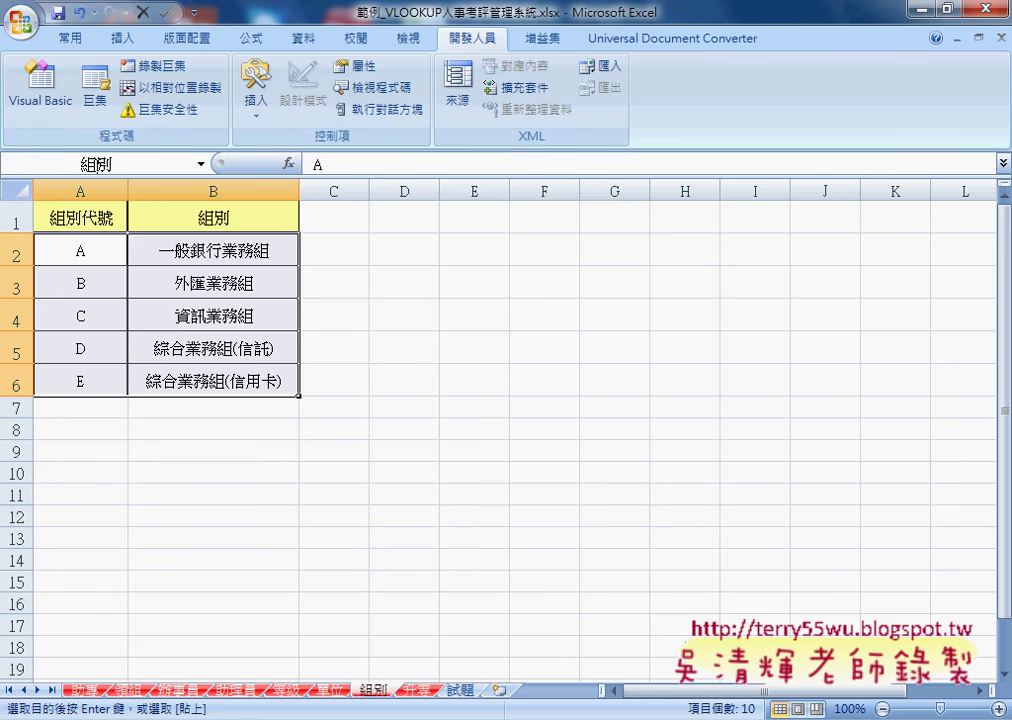
click(91, 690)
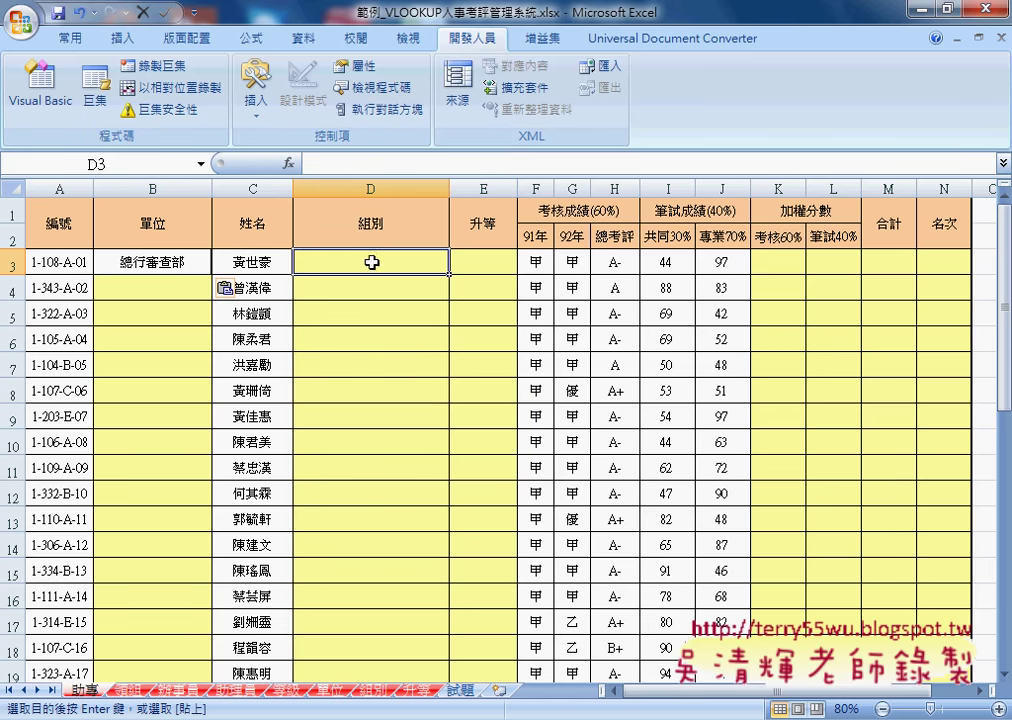
click(486, 265)
click(424, 686)
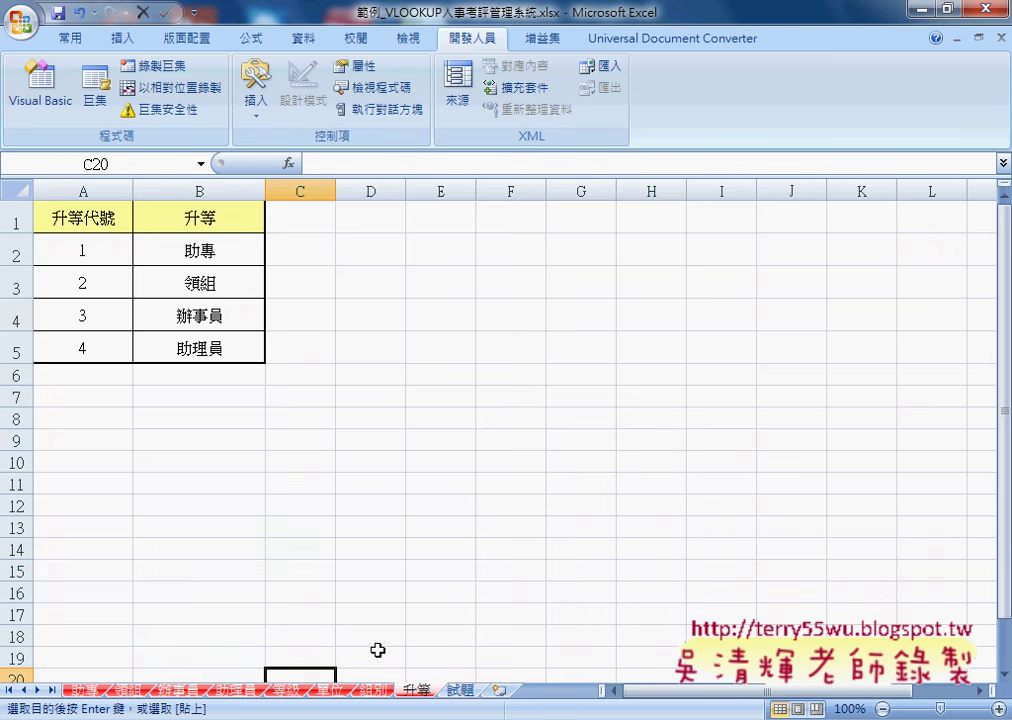
click(86, 689)
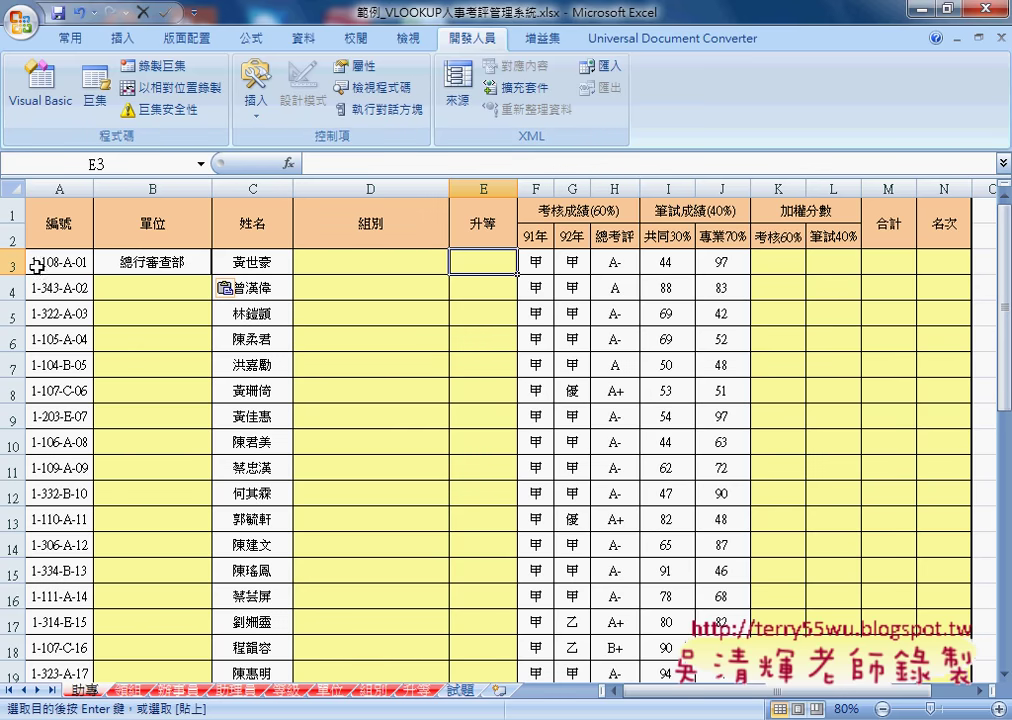
click(419, 690)
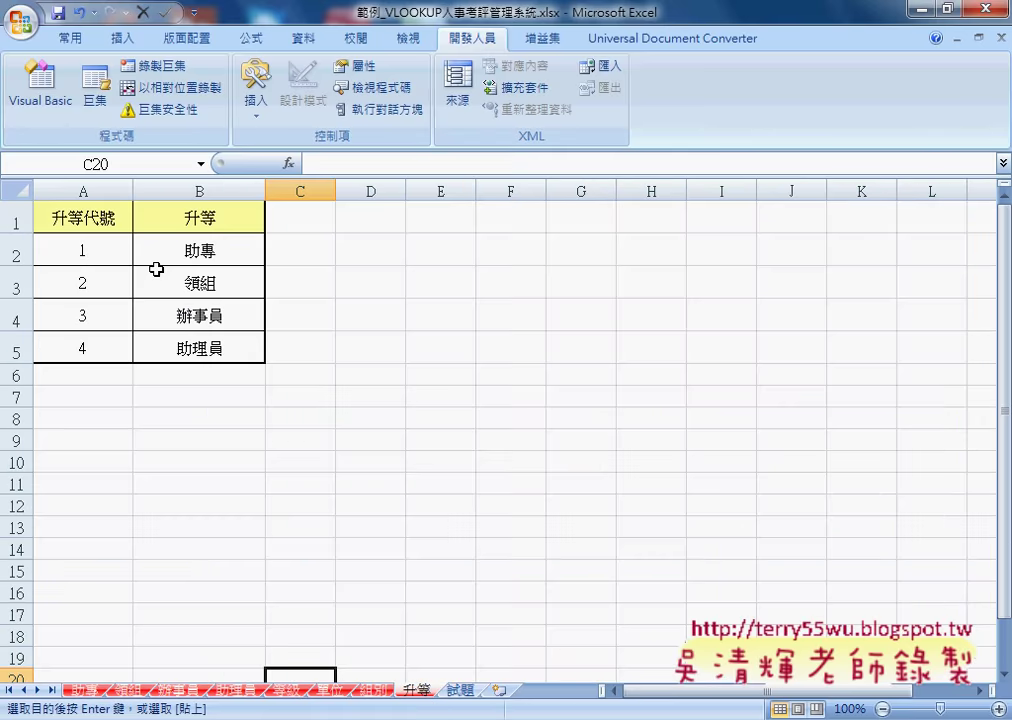
click(85, 251)
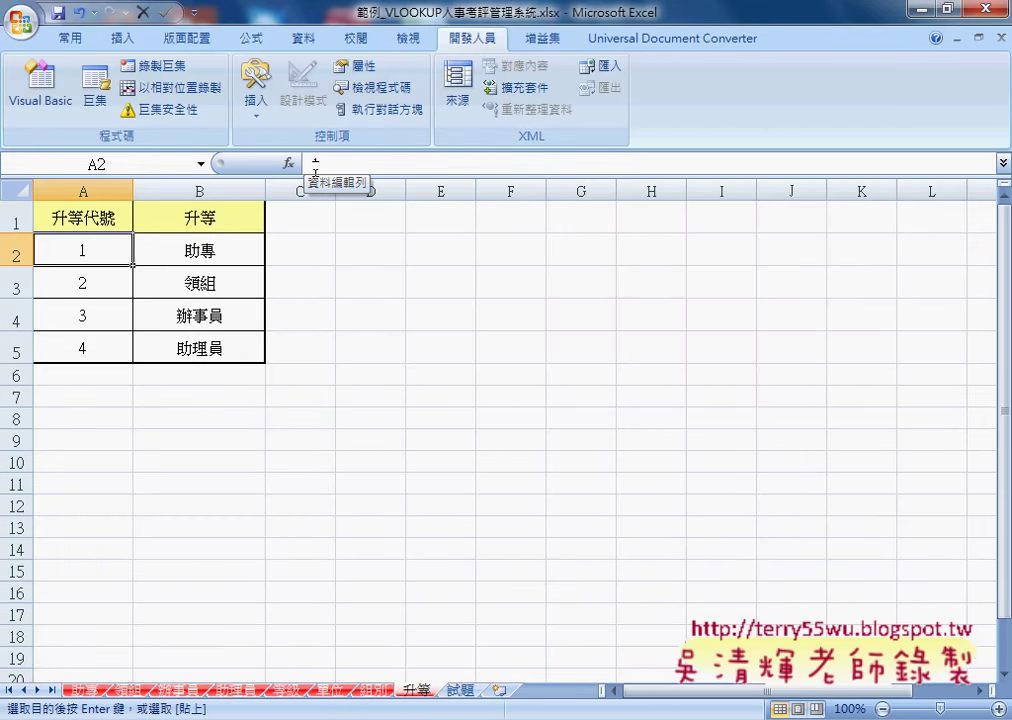
click(447, 691)
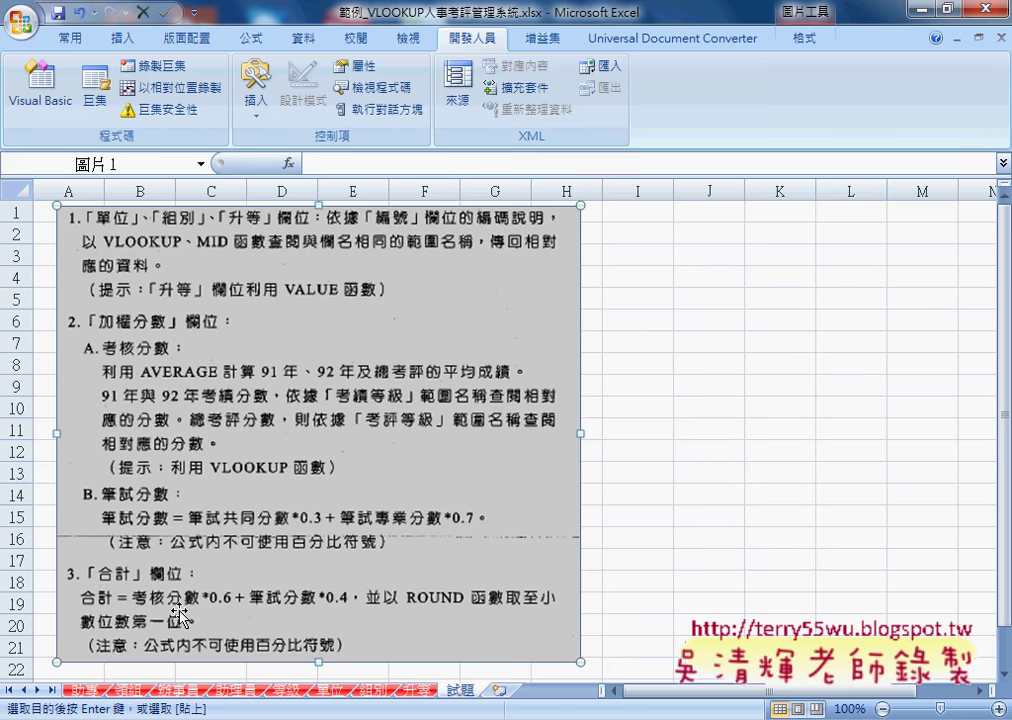
click(85, 690)
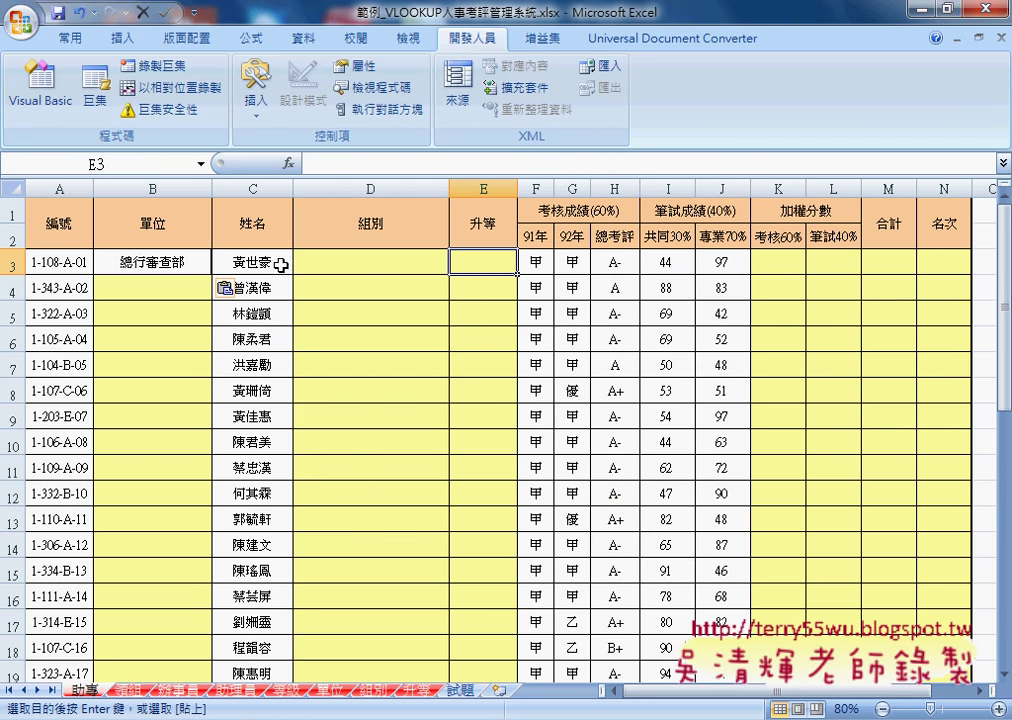
click(784, 263)
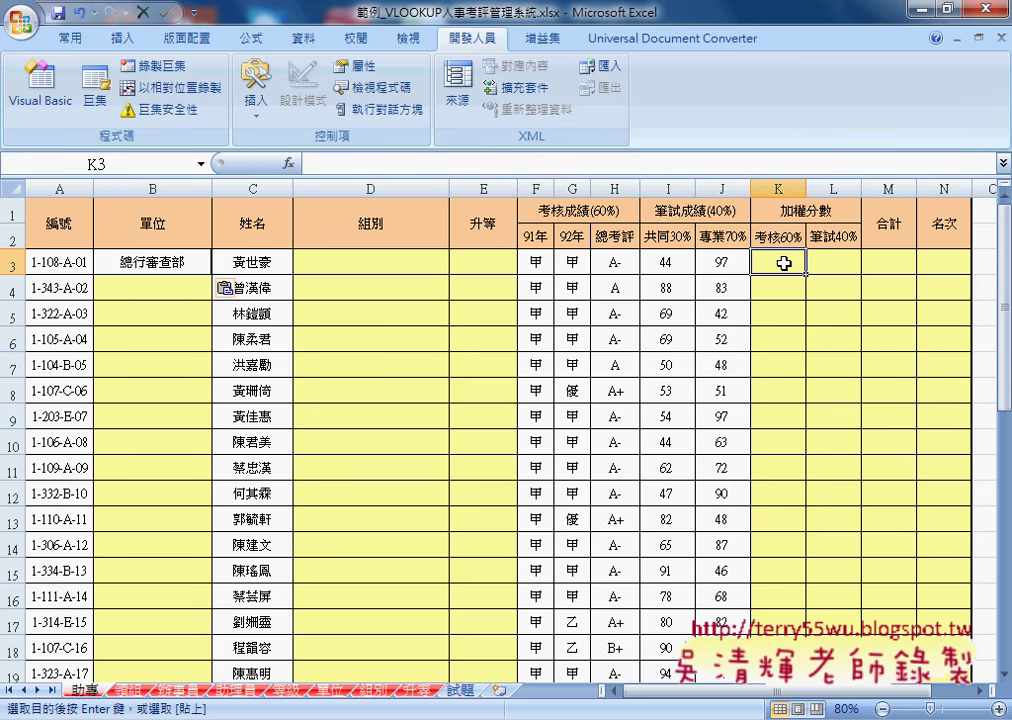
drag(535, 263, 621, 263)
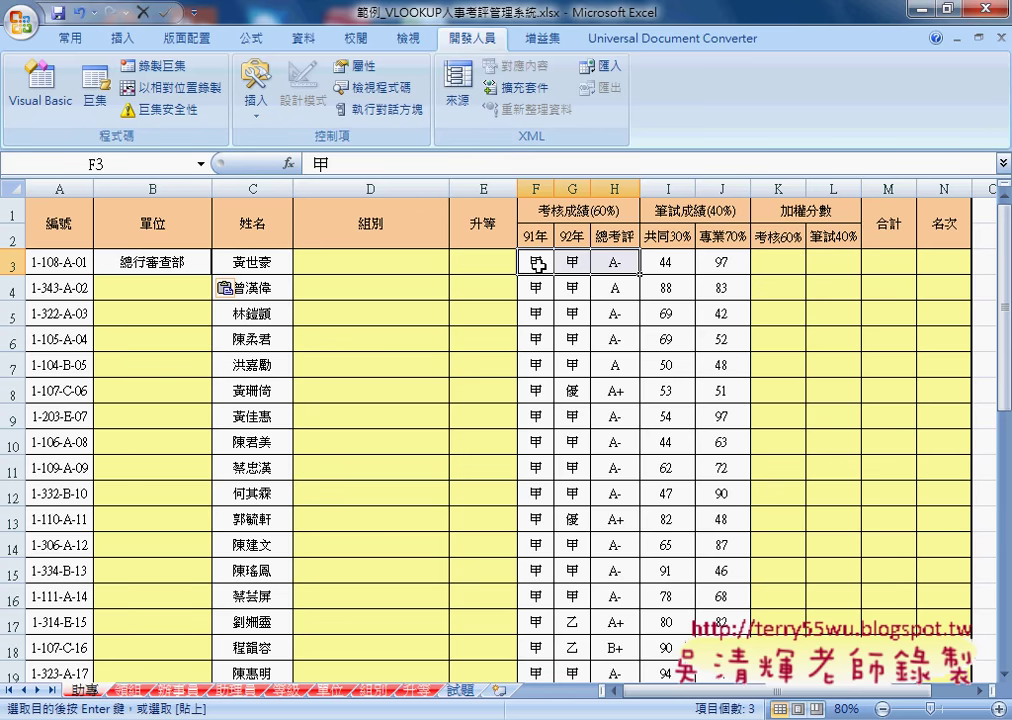
click(287, 691)
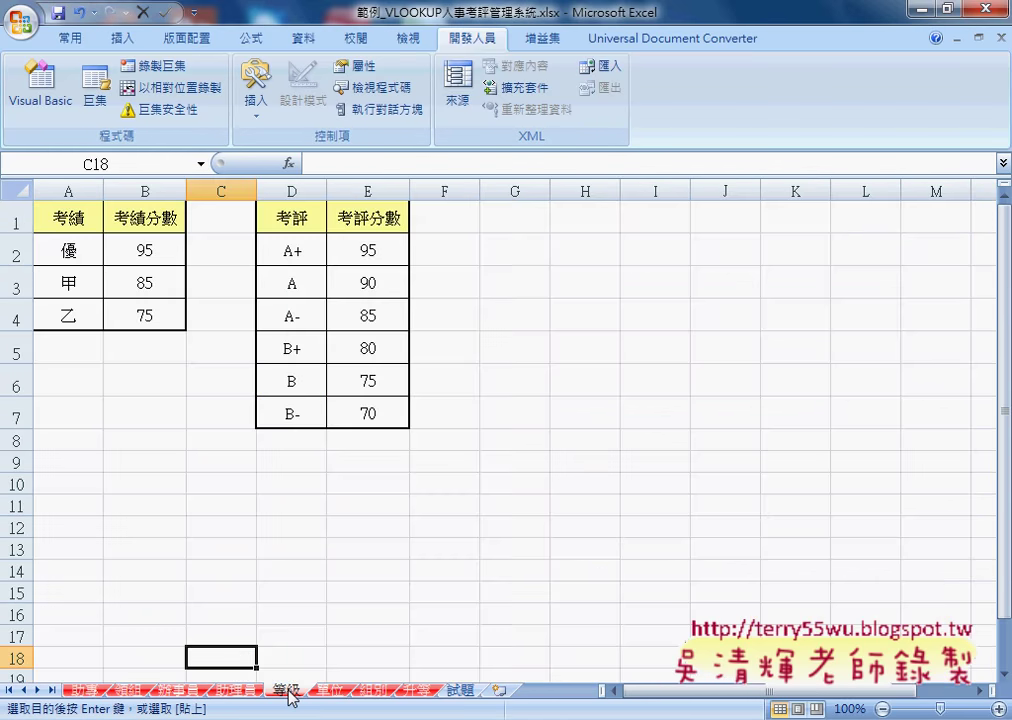
click(164, 282)
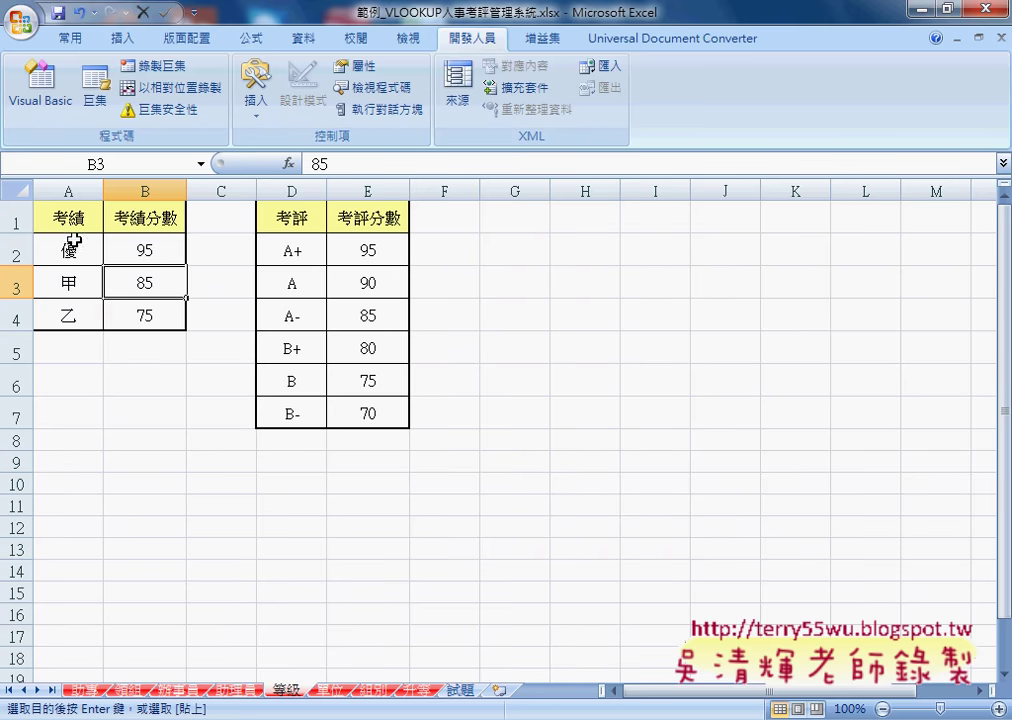
drag(70, 245, 153, 311)
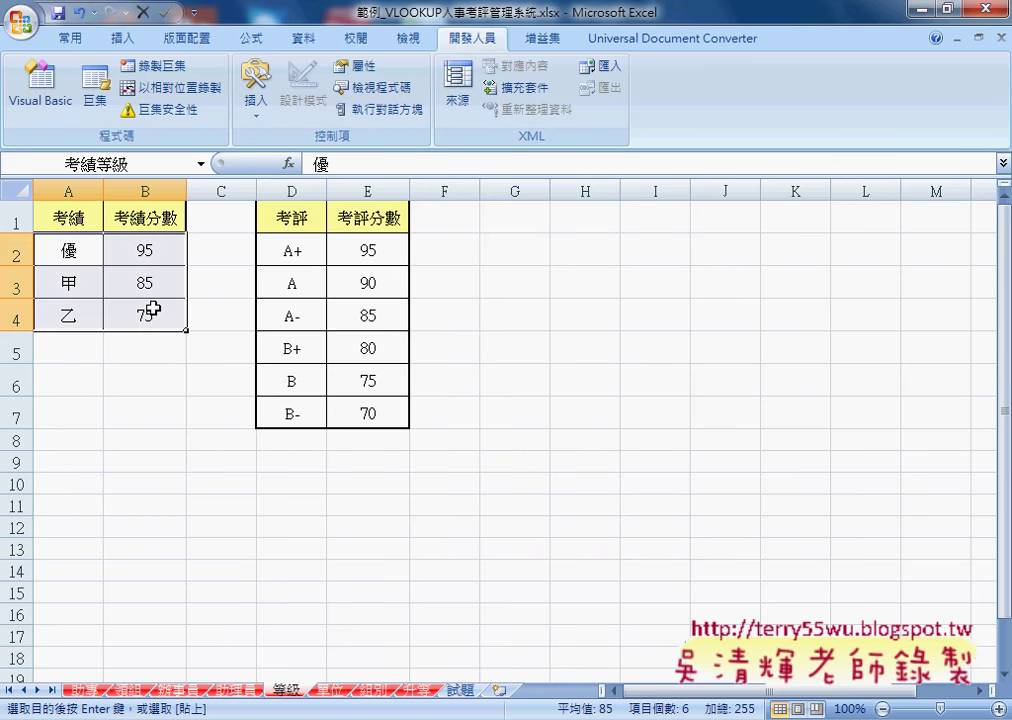
mouse_move(294, 251)
mouse_down()
mouse_move(345, 401)
mouse_move(377, 420)
mouse_up()
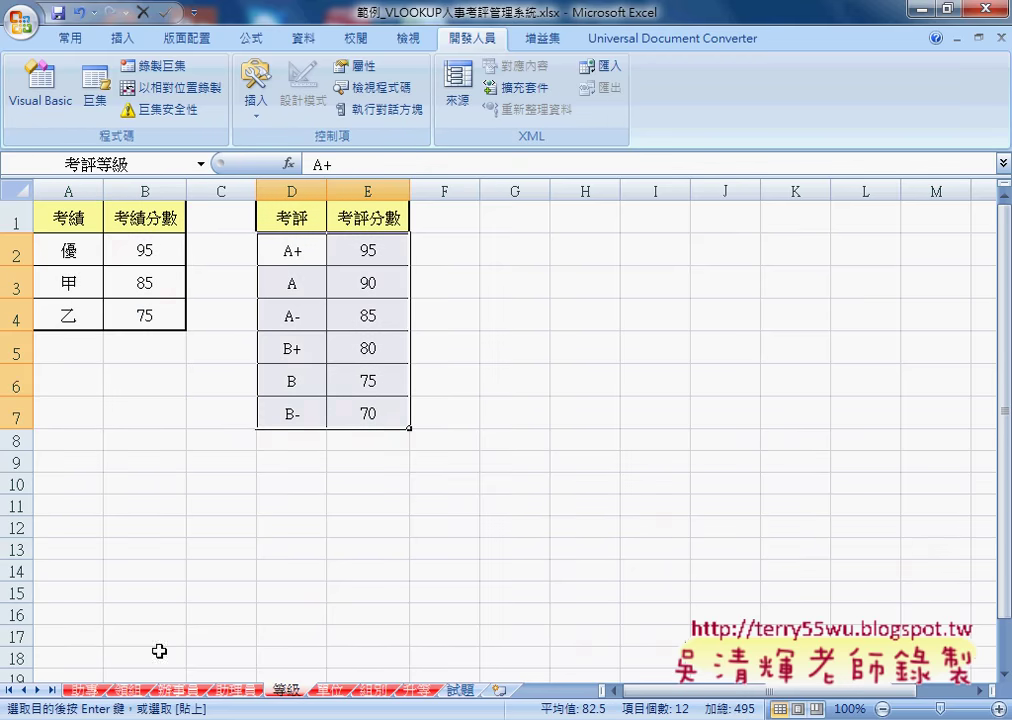
click(88, 689)
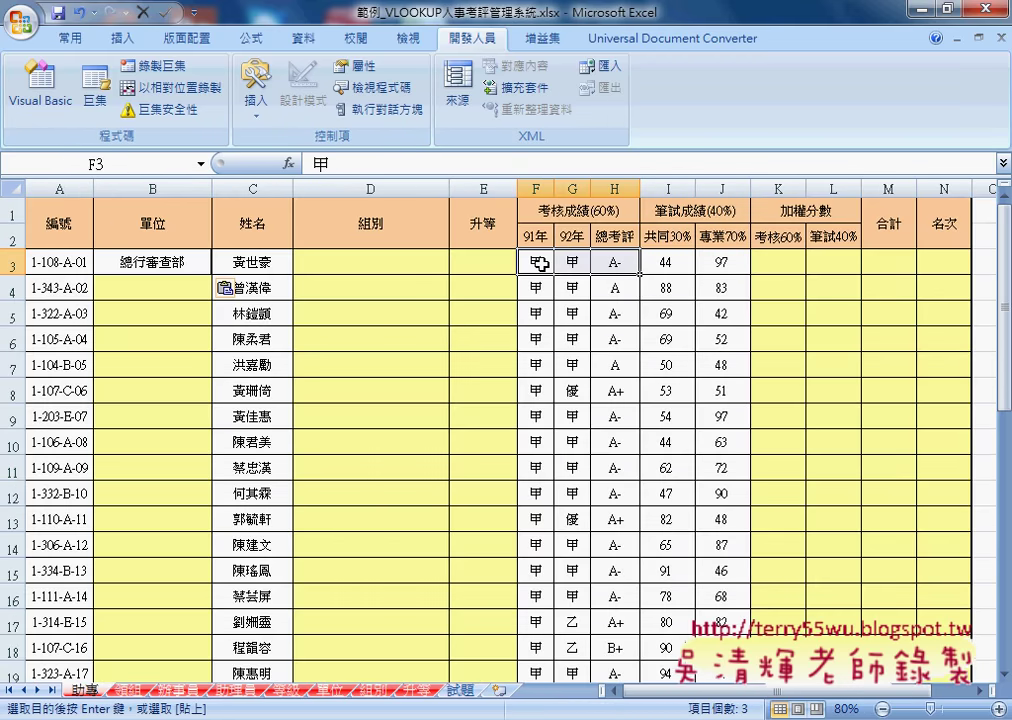
drag(538, 263, 610, 267)
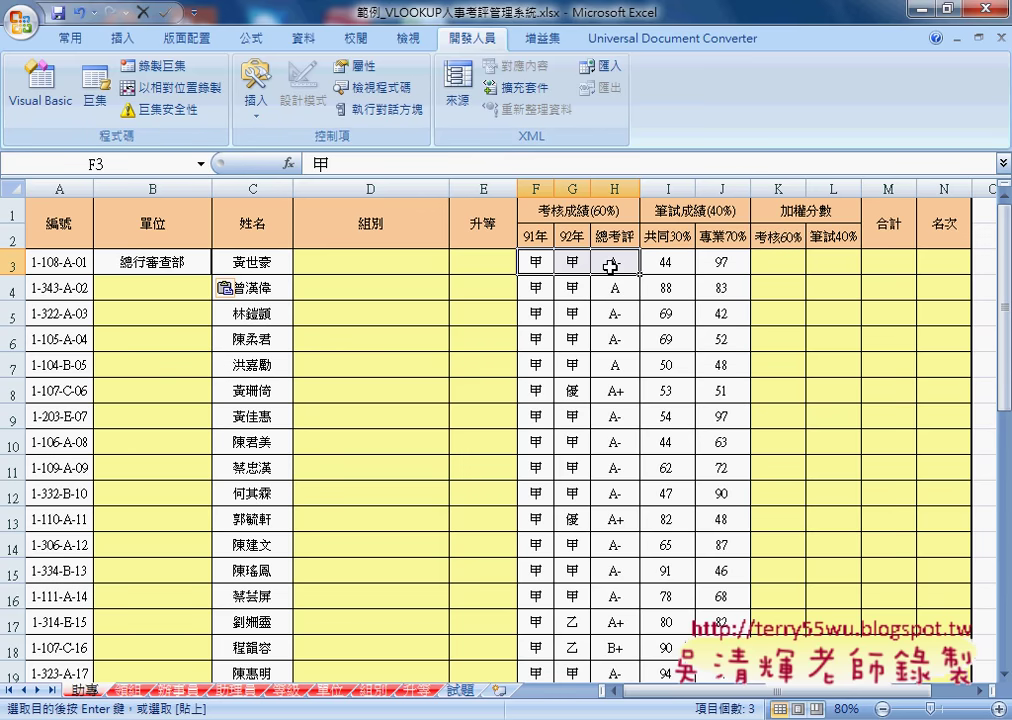
click(833, 262)
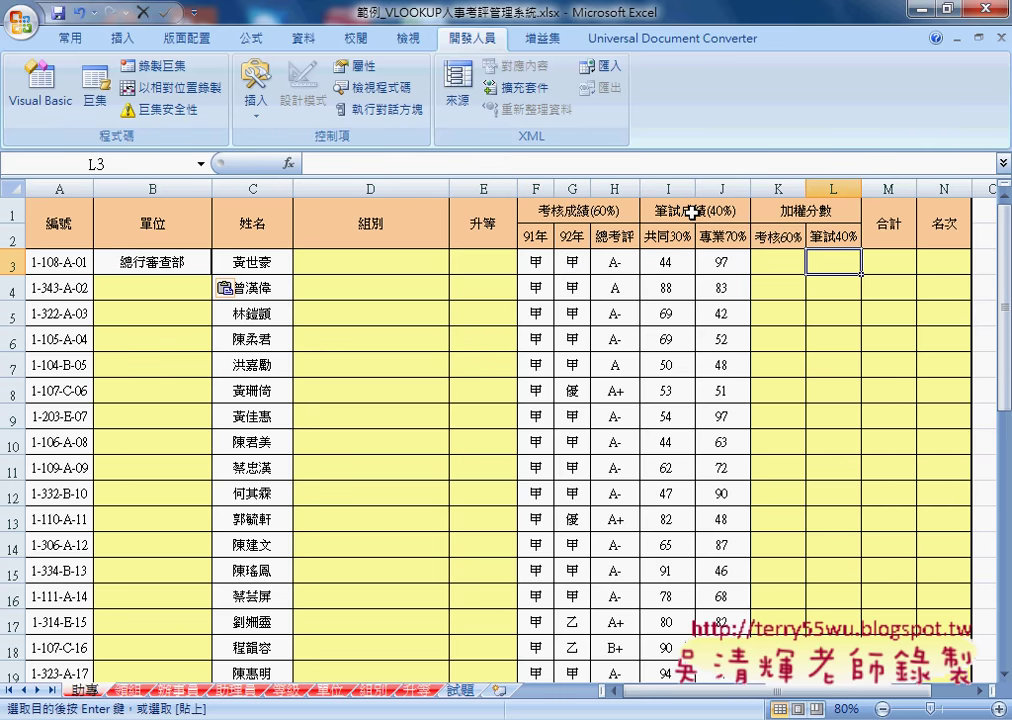
click(674, 219)
click(668, 264)
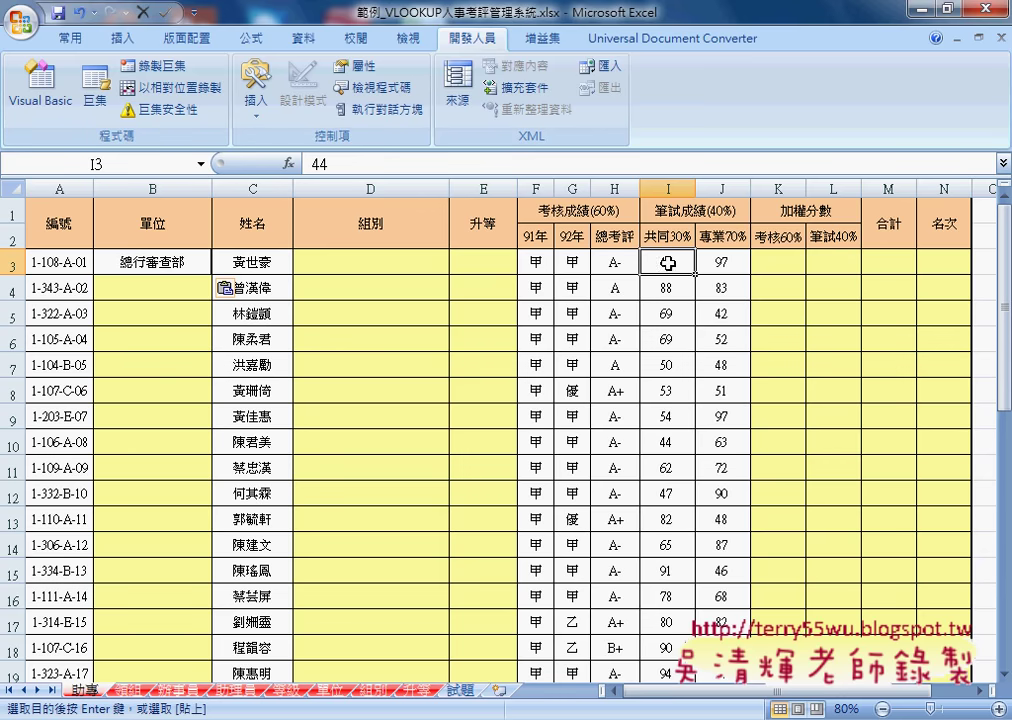
click(725, 262)
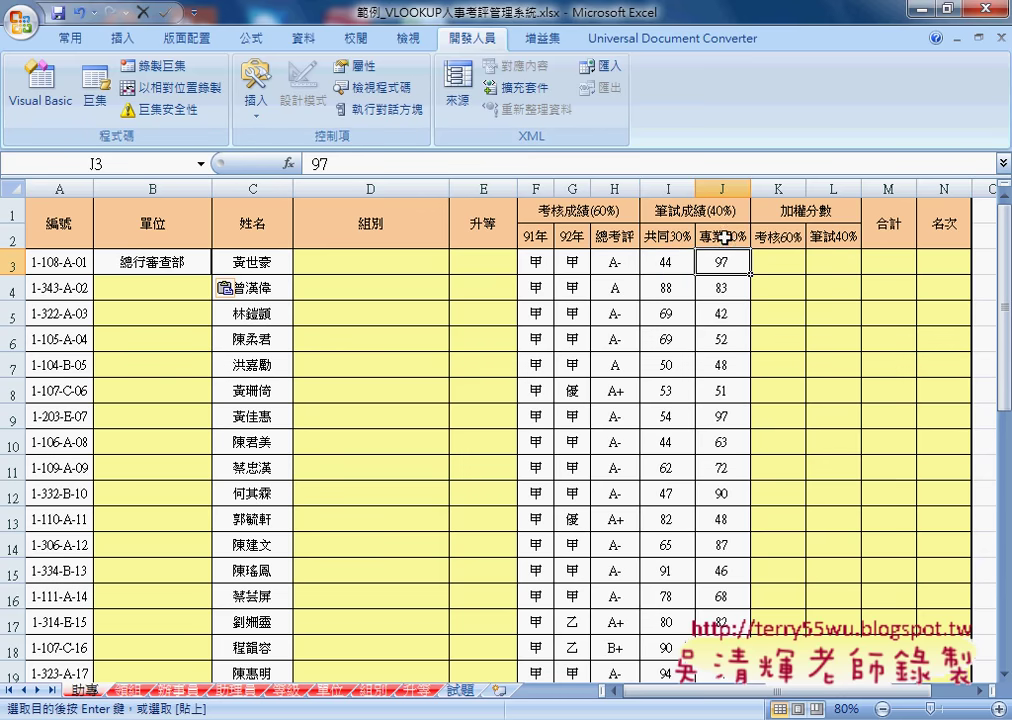
click(866, 262)
drag(788, 264, 824, 266)
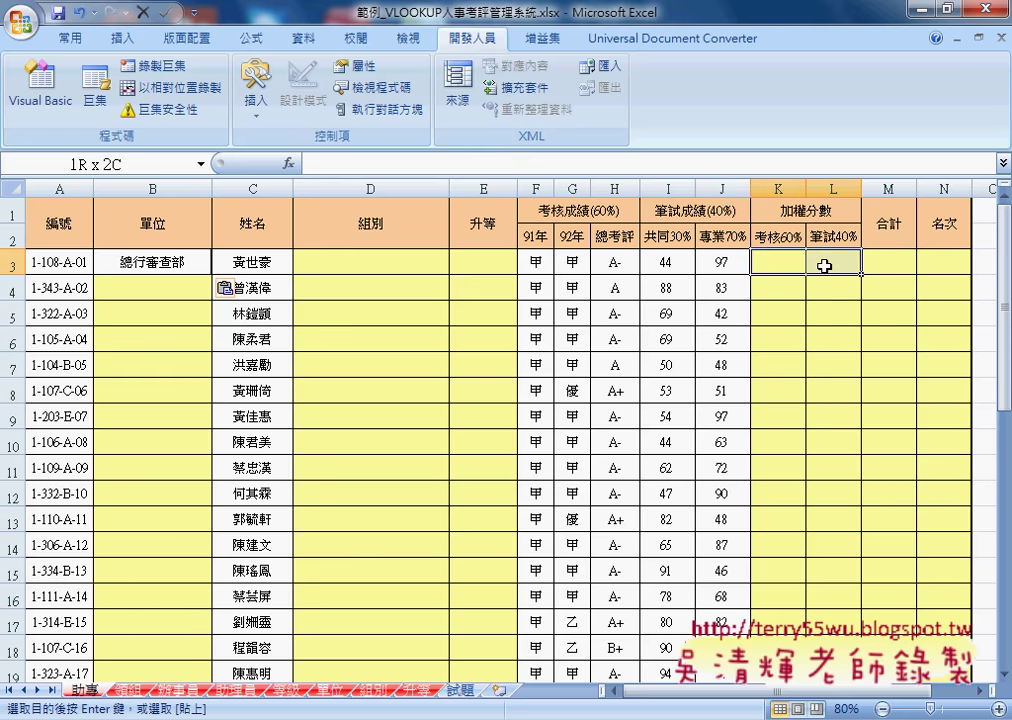
click(870, 263)
click(927, 270)
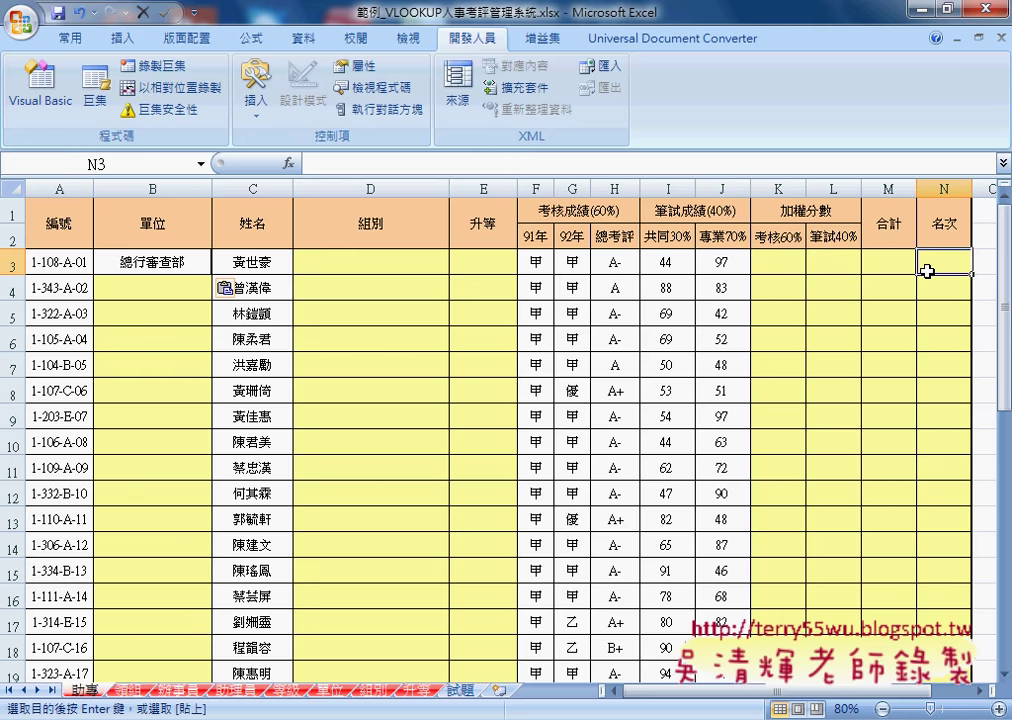